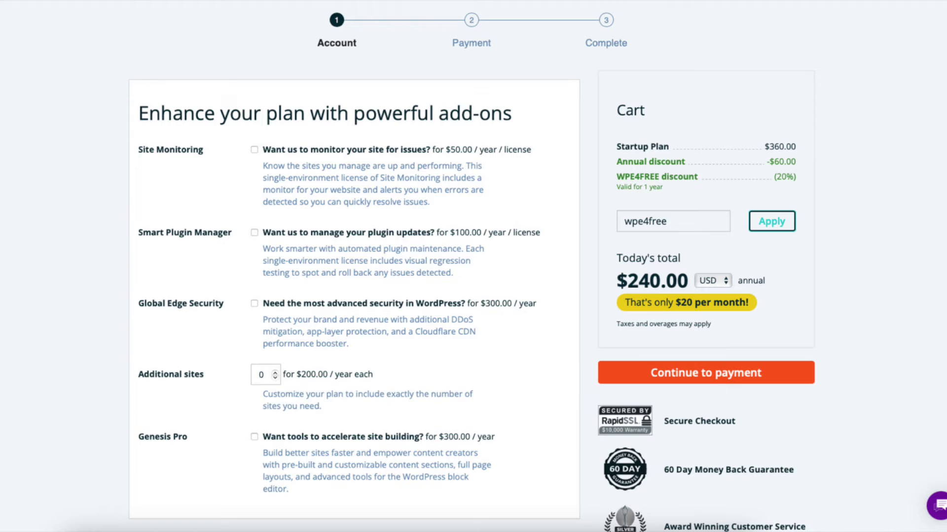
Select United States of America as the data center in the account information.
{"action": "scroll", "coordinate": [355, 299], "scroll_direction": "down", "scroll_amount": 5}
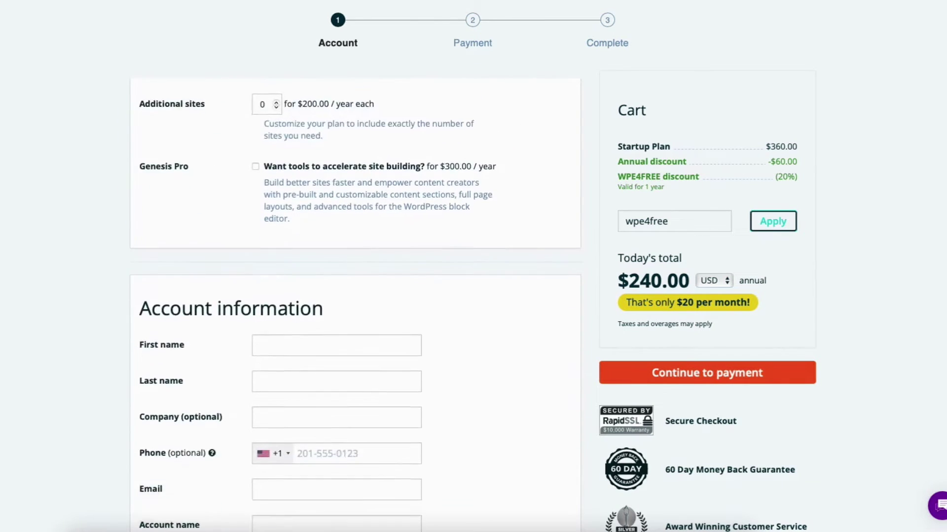
{"action": "scroll", "coordinate": [355, 299], "scroll_direction": "down", "scroll_amount": 3}
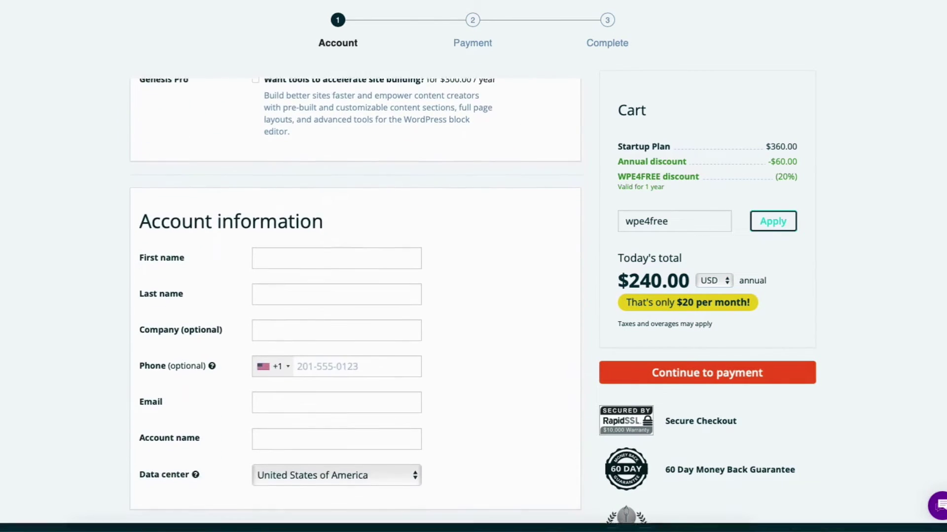
{"action": "scroll", "coordinate": [872, 297], "scroll_direction": "down", "scroll_amount": 1}
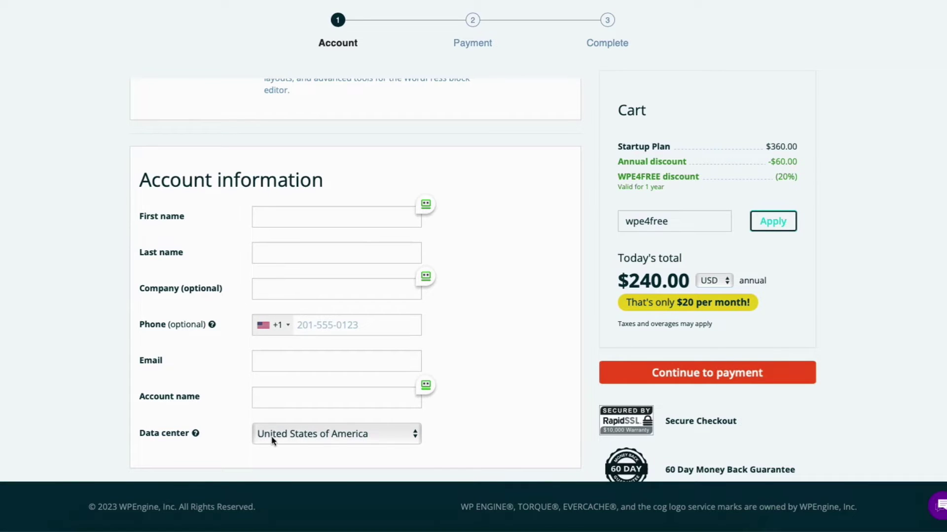
{"action": "left_click", "coordinate": [398, 437]}
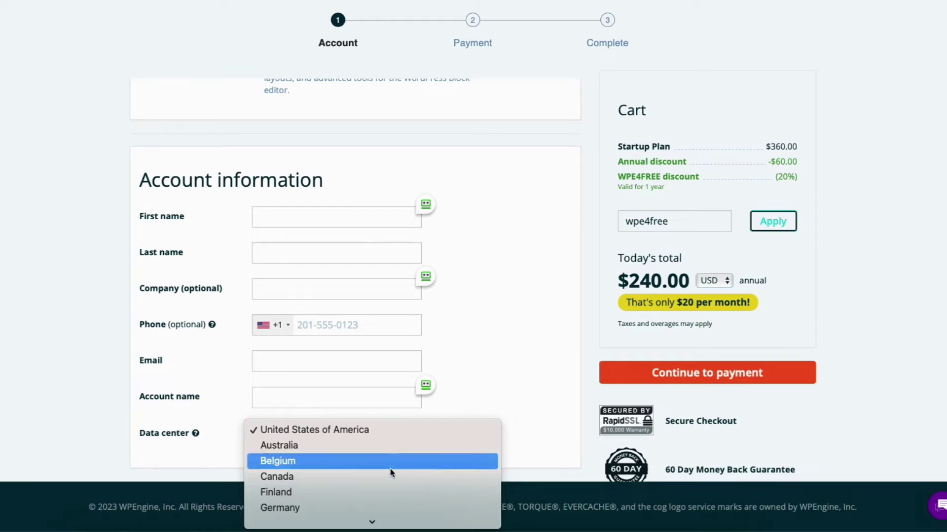
{"action": "mouse_move", "coordinate": [383, 523]}
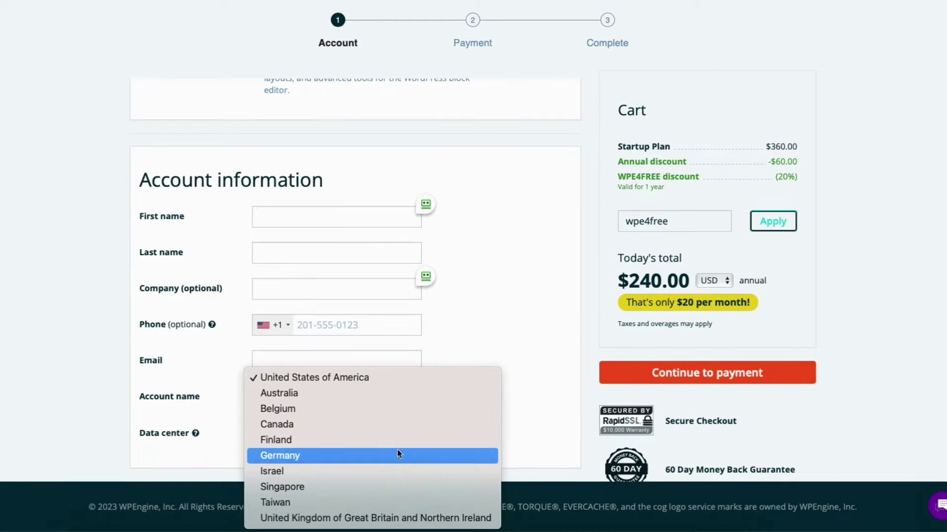
{"action": "left_click", "coordinate": [410, 377]}
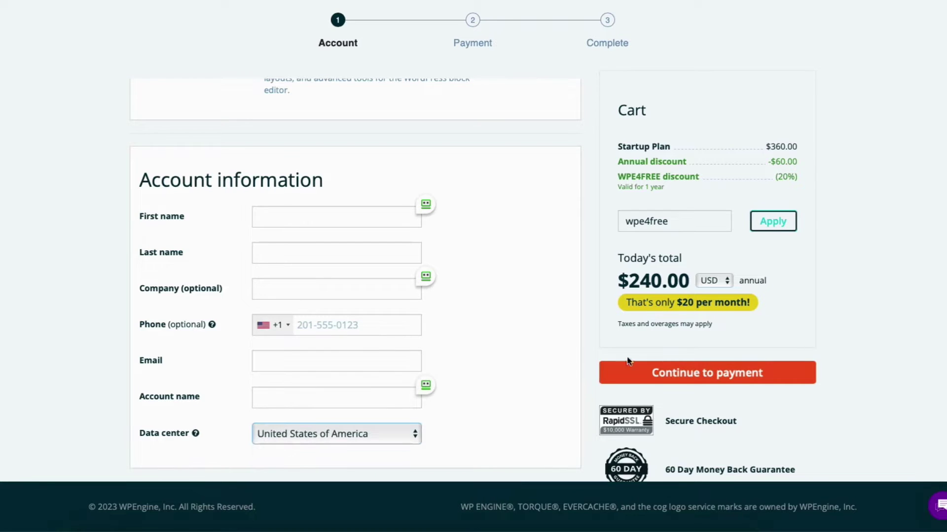
Continue to payment and agree to the Terms of Service and Privacy Policy.
{"action": "left_click", "coordinate": [697, 373]}
{"action": "scroll", "coordinate": [697, 374], "scroll_direction": "down", "scroll_amount": 2}
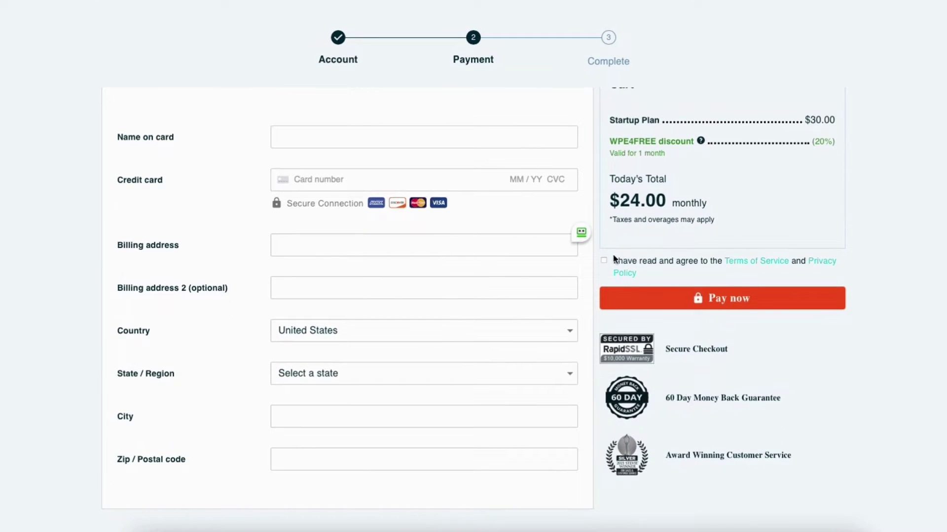
{"action": "left_click", "coordinate": [605, 261]}
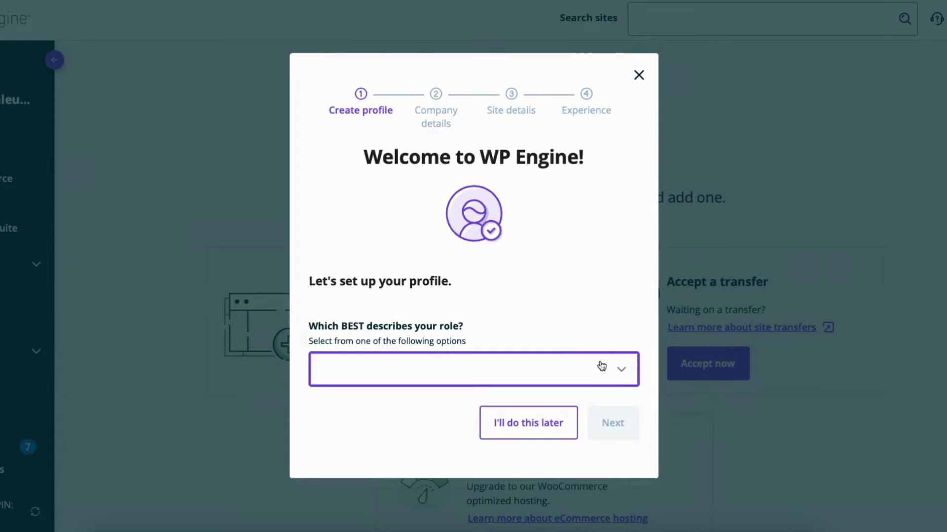
Set the role in the welcome profile to Marketer and proceed to the company details.
{"action": "left_click", "coordinate": [621, 371]}
{"action": "scroll", "coordinate": [433, 369], "scroll_direction": "down", "scroll_amount": 1}
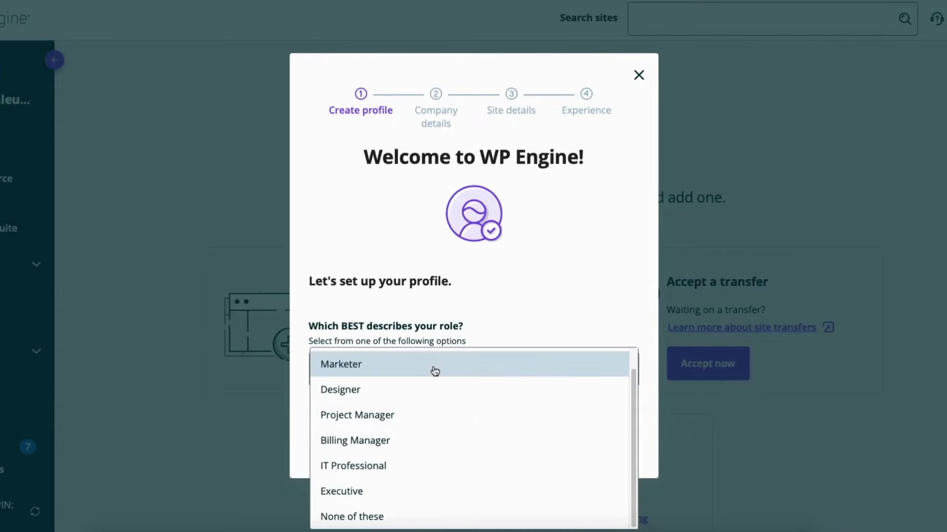
{"action": "left_click", "coordinate": [434, 371]}
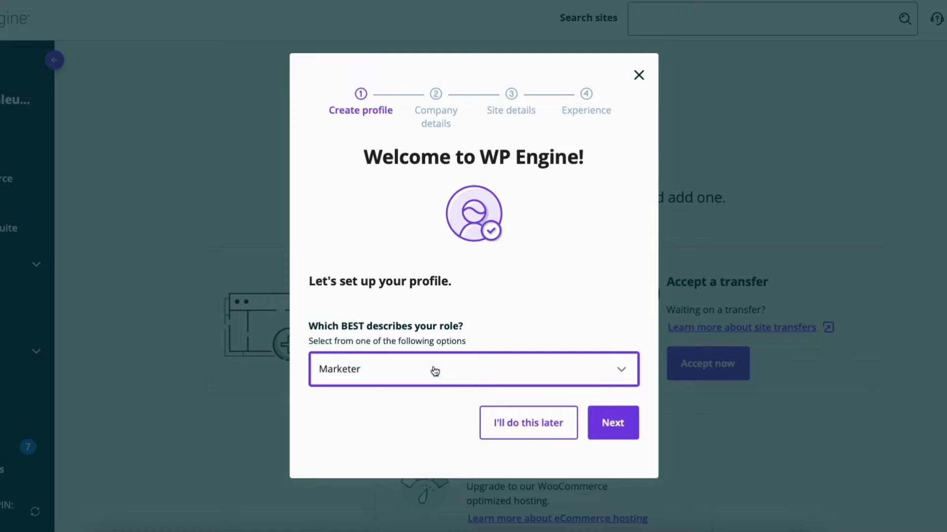
{"action": "left_click", "coordinate": [611, 431]}
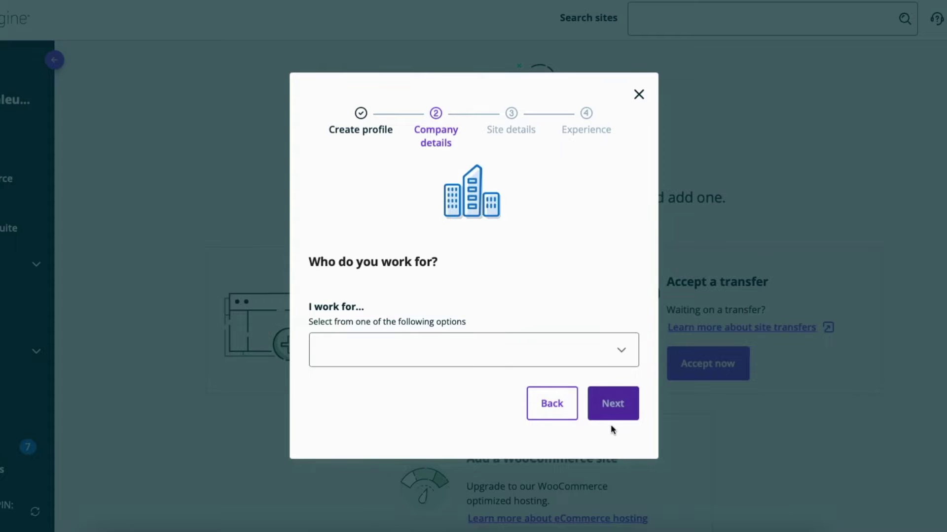
Answer who you work for with "Myself, full-time" and proceed to the site details.
{"action": "left_click", "coordinate": [622, 354]}
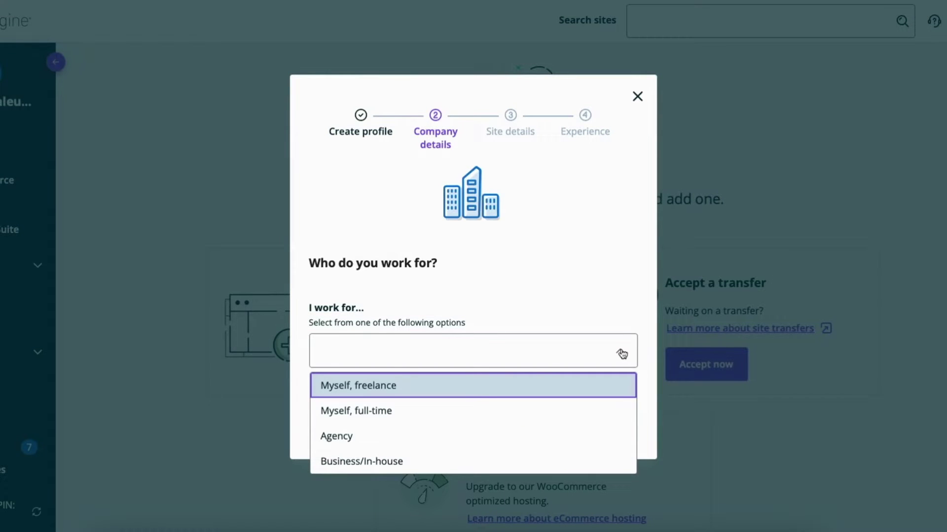
{"action": "left_click", "coordinate": [473, 412]}
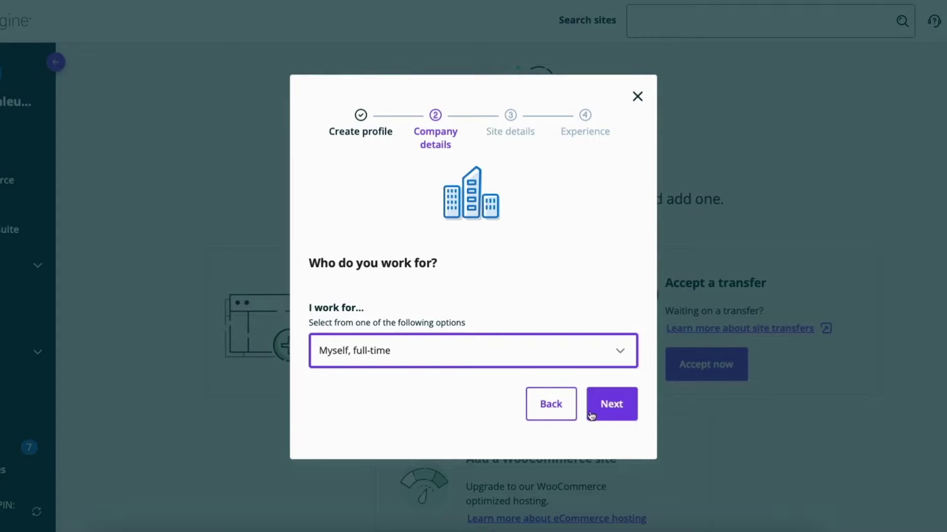
{"action": "left_click", "coordinate": [612, 412]}
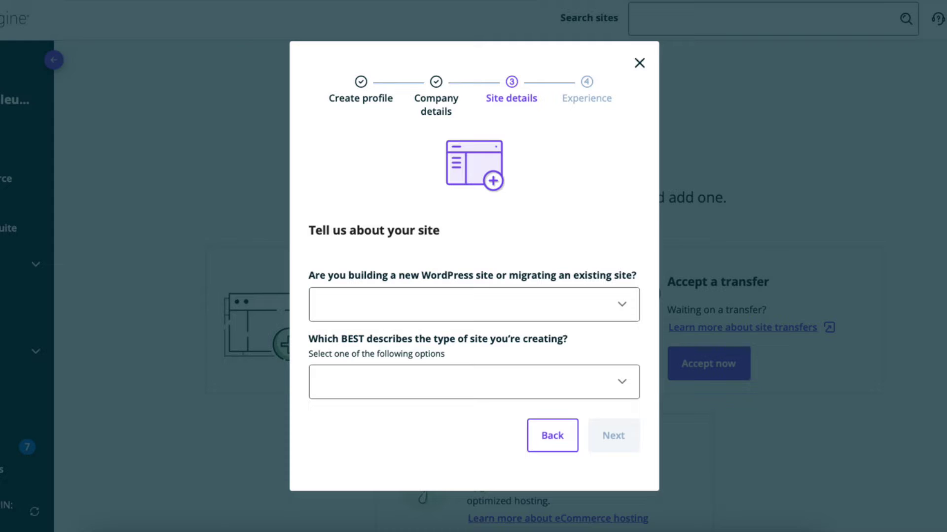
Describe the site as "Building a new site" and its type as "Business main site".
{"action": "left_click", "coordinate": [474, 304]}
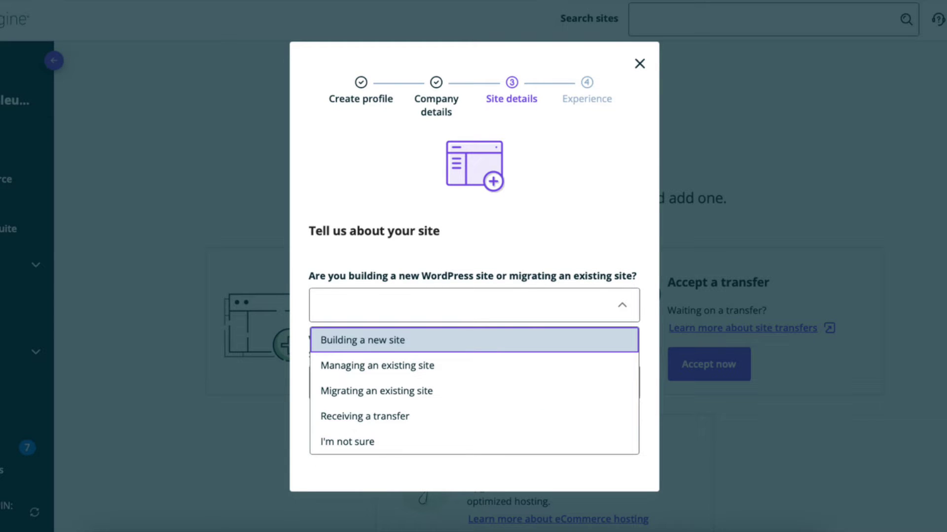
{"action": "key", "text": "Return"}
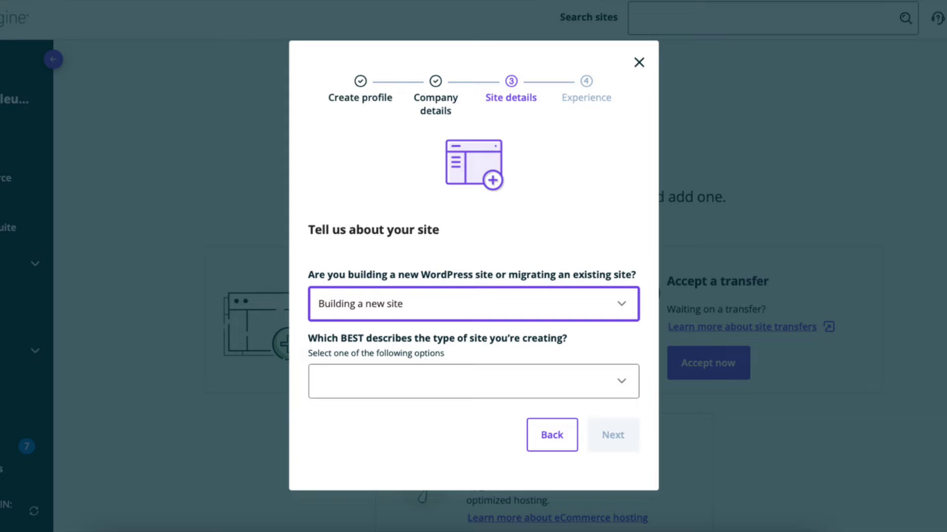
{"action": "left_click", "coordinate": [473, 381]}
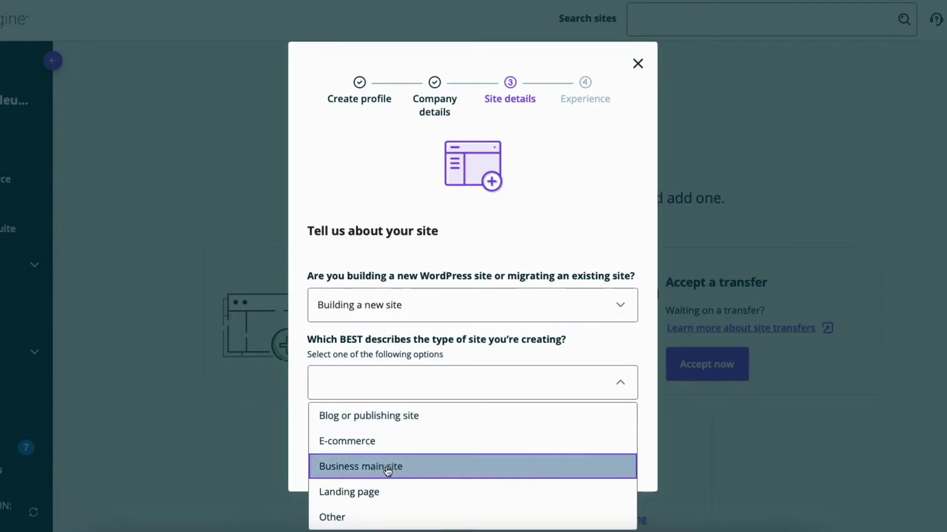
{"action": "left_click", "coordinate": [332, 465]}
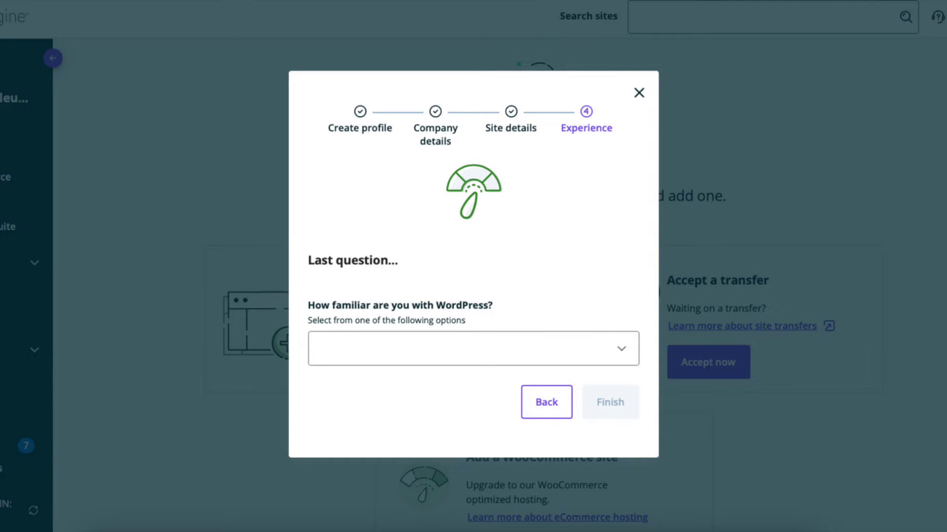
Set the WordPress familiarity to "I am an expert" and finish the welcome questionnaire.
{"action": "left_click", "coordinate": [474, 348]}
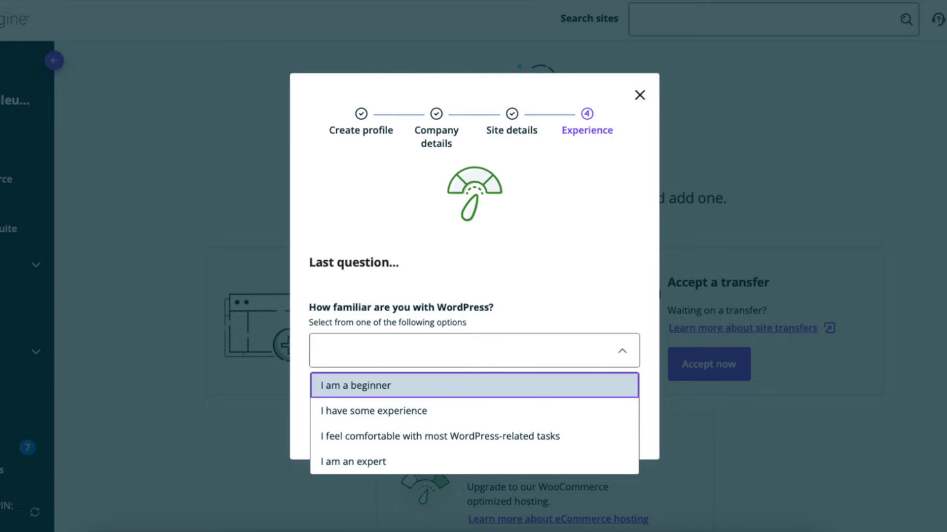
{"action": "left_click", "coordinate": [353, 461]}
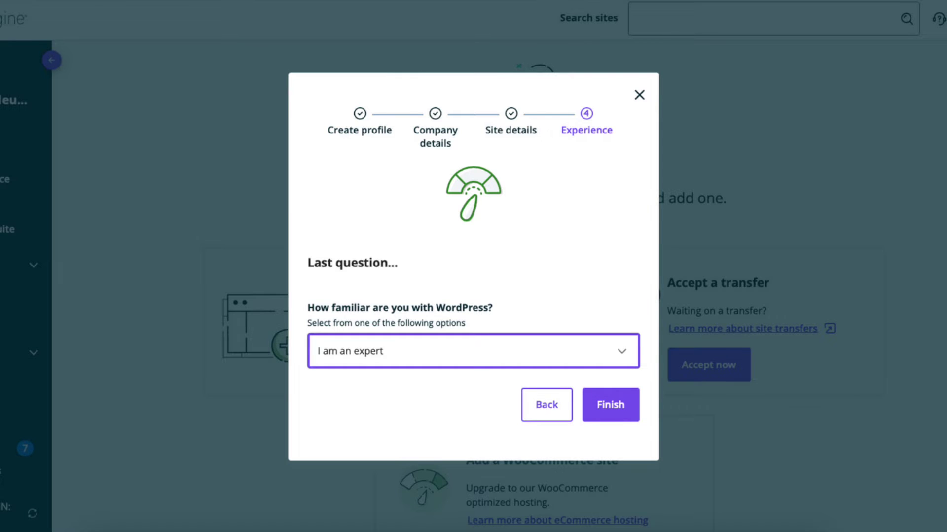
{"action": "left_click", "coordinate": [610, 404]}
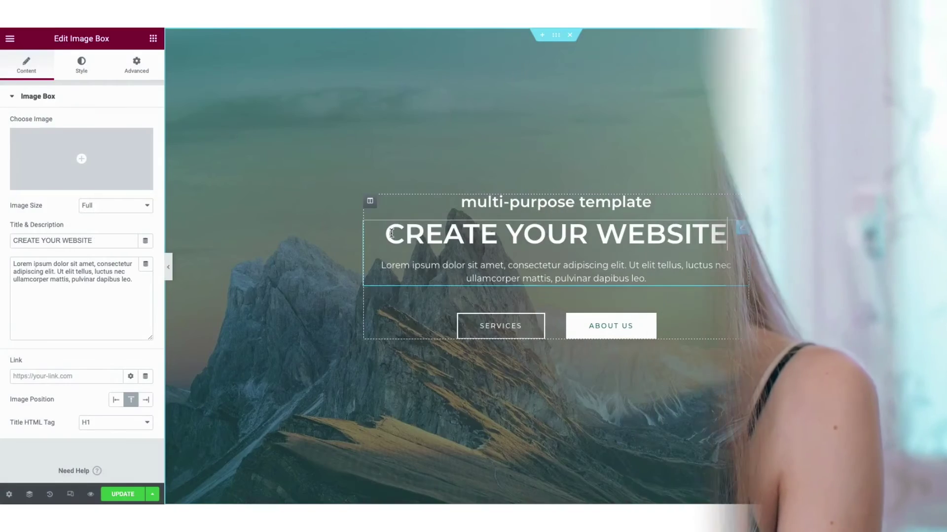
Change the large heading of the hero image box to "MY DEMO SITE" in the Elementor editor.
{"action": "left_click_drag", "start_coordinate": [385, 235], "coordinate": [729, 247]}
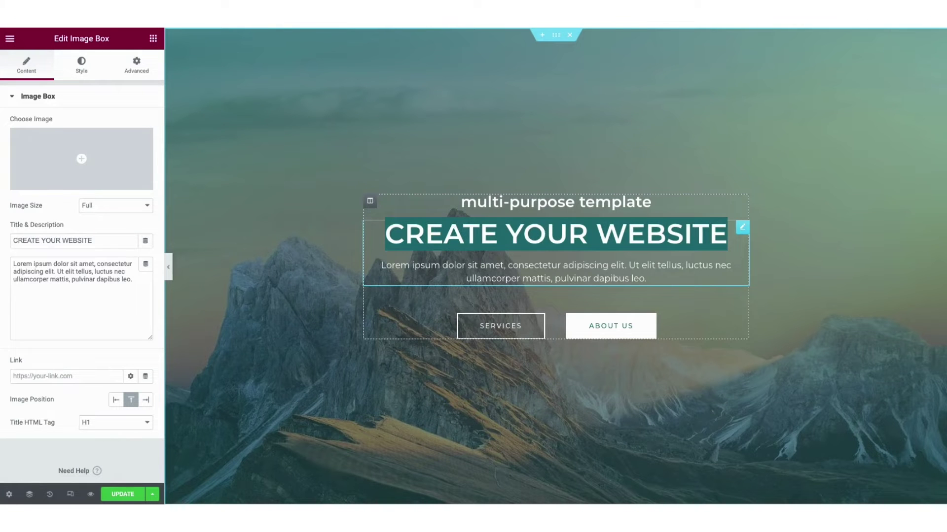
{"action": "type", "text": "MY DEMO SITE"}
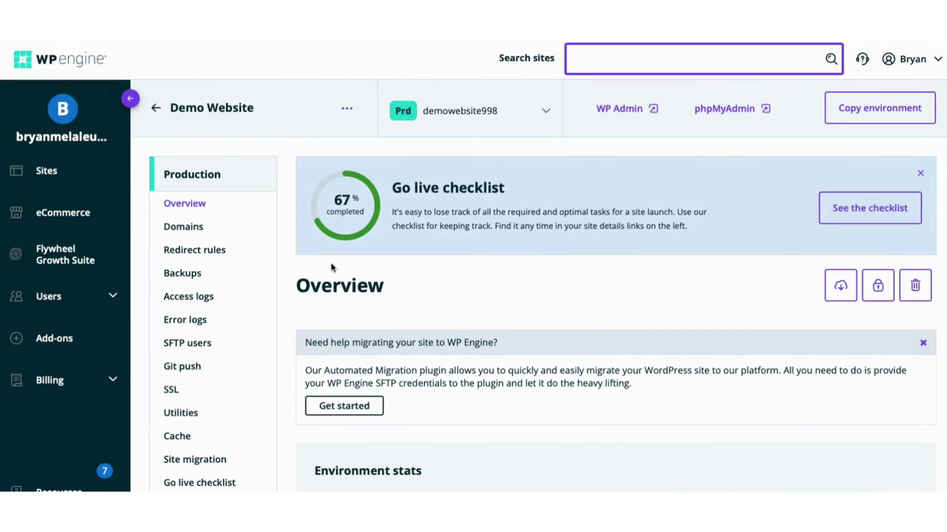
Open the domain settings of the Demo Website production environment in WP Engine.
{"action": "left_click", "coordinate": [332, 264]}
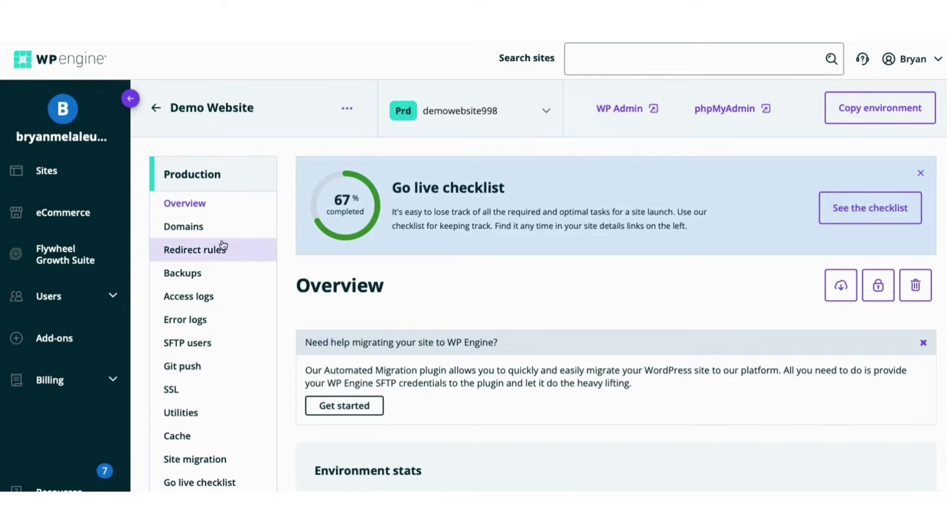
{"action": "left_click", "coordinate": [186, 227]}
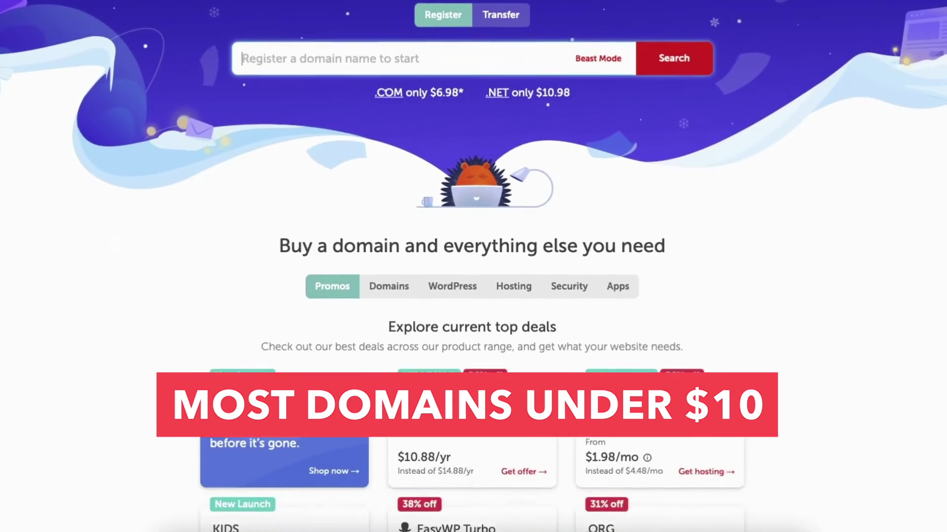
Look through the deals, customer ratings and domain services on the Namecheap homepage.
{"action": "scroll", "coordinate": [474, 266], "scroll_direction": "down", "scroll_amount": 7}
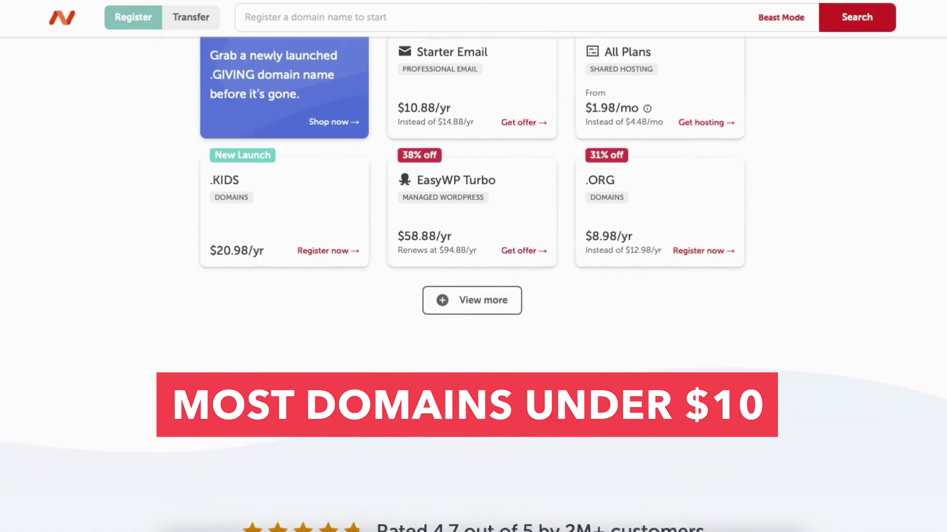
{"action": "scroll", "coordinate": [474, 266], "scroll_direction": "down", "scroll_amount": 7}
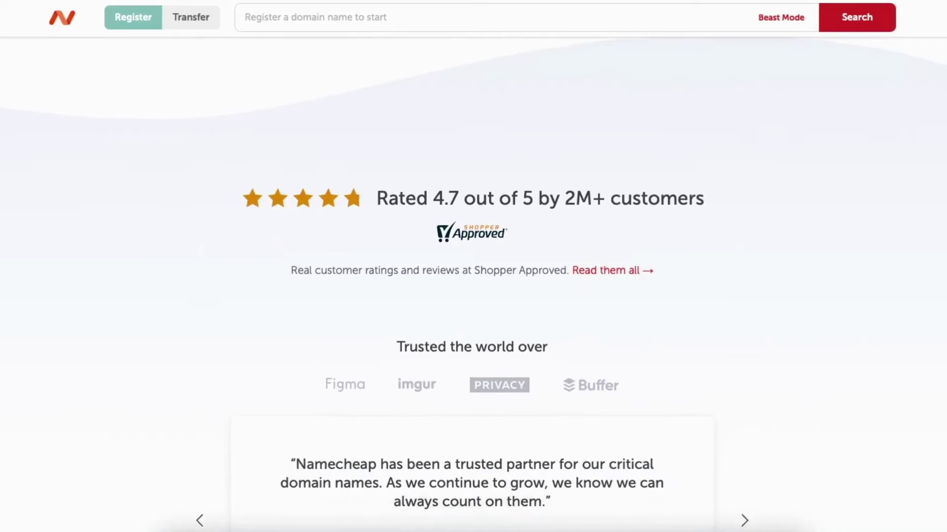
{"action": "scroll", "coordinate": [474, 281], "scroll_direction": "down", "scroll_amount": 6}
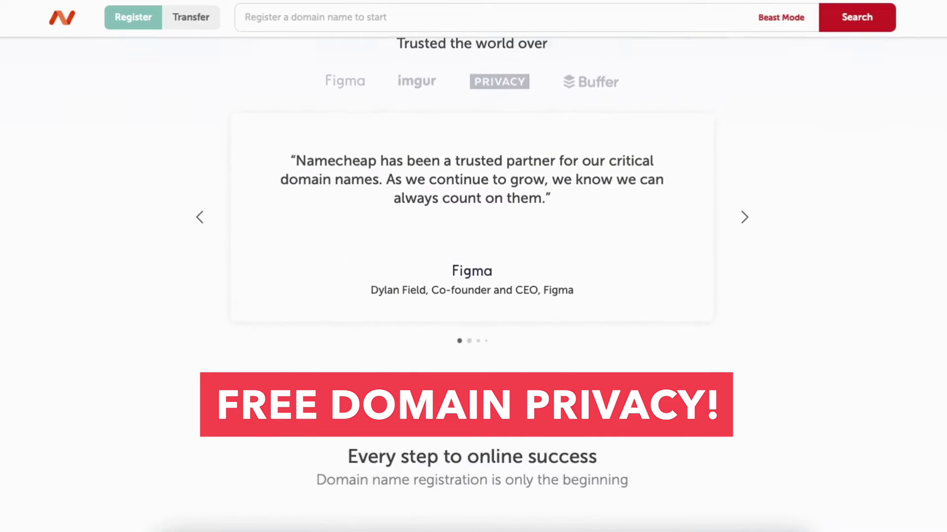
{"action": "scroll", "coordinate": [473, 281], "scroll_direction": "down", "scroll_amount": 7}
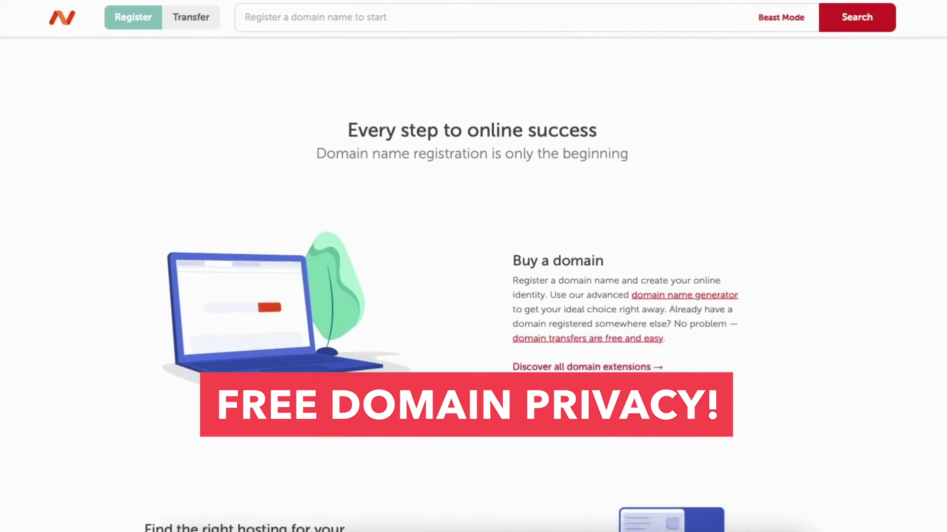
{"action": "scroll", "coordinate": [474, 281], "scroll_direction": "down", "scroll_amount": 2}
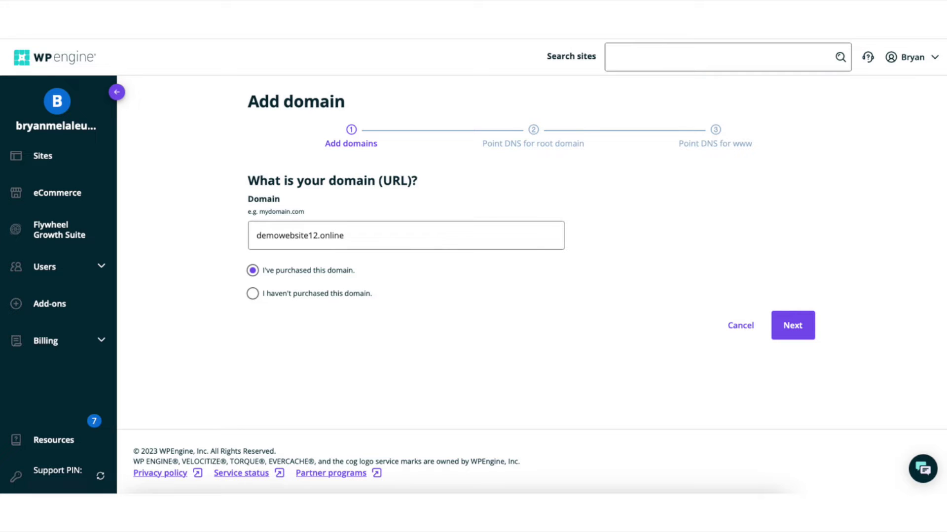
Submit demowebsite12.online in WP Engine as an already purchased domain.
{"action": "key", "text": "Return"}
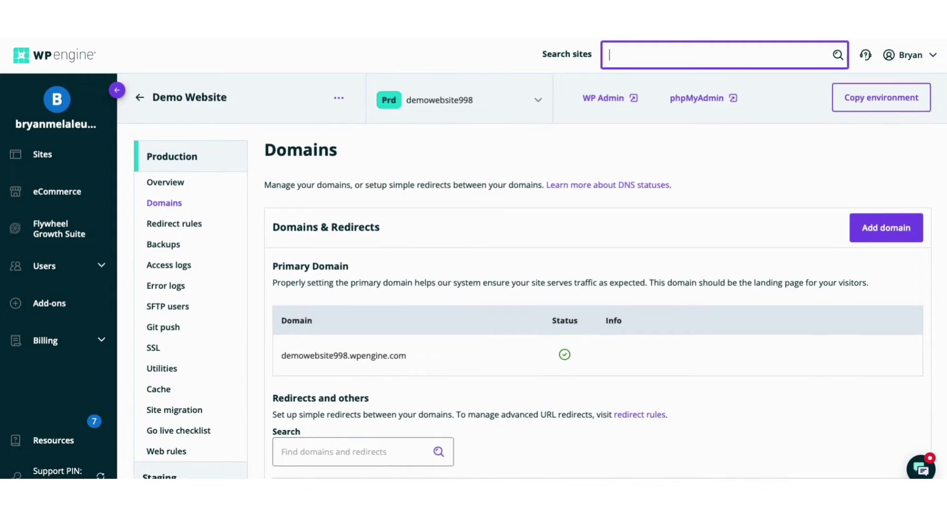
Enable the network upgrade for testsite143.online and finish the DNS pointing page.
{"action": "scroll", "coordinate": [531, 276], "scroll_direction": "down", "scroll_amount": 5}
{"action": "scroll", "coordinate": [884, 232], "scroll_direction": "down", "scroll_amount": 3}
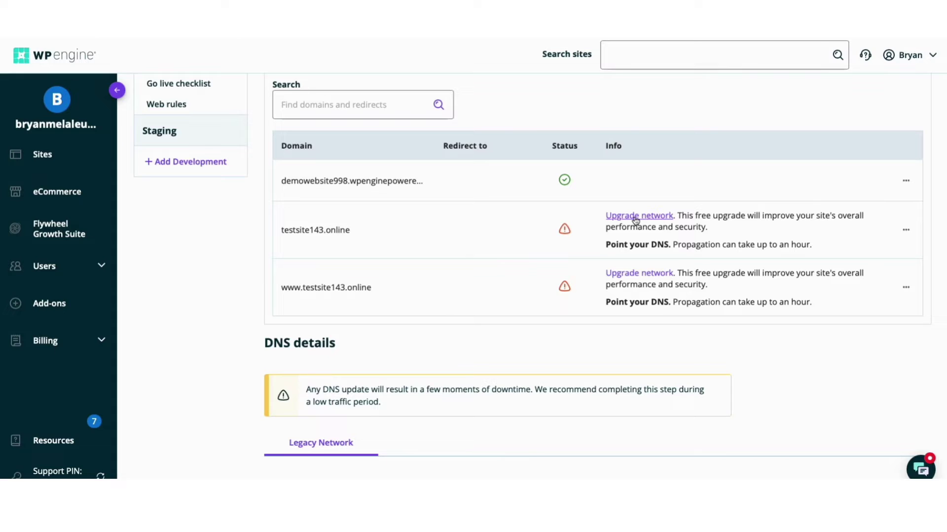
{"action": "left_click", "coordinate": [635, 217]}
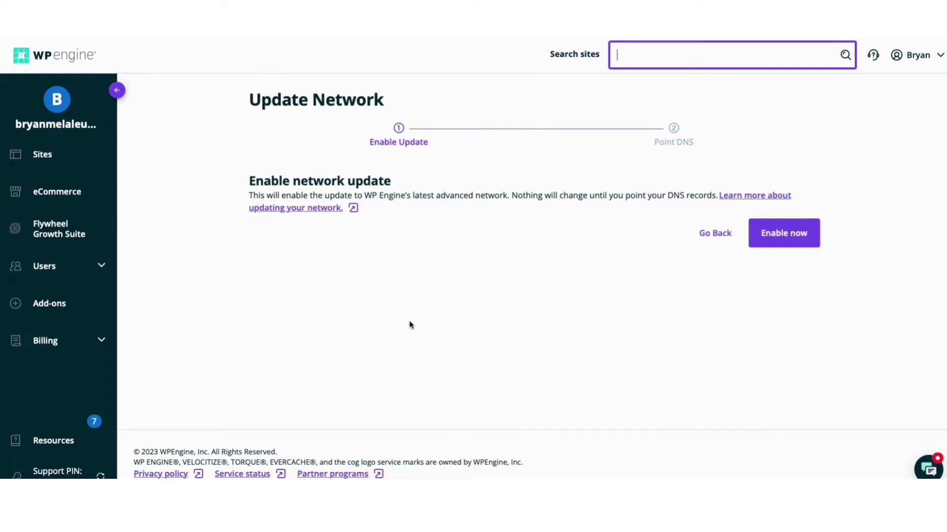
{"action": "left_click", "coordinate": [787, 235]}
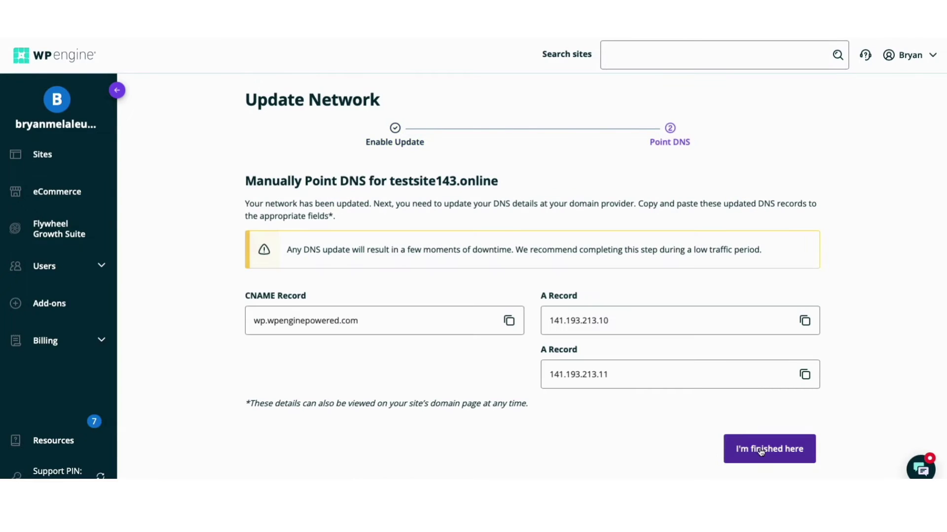
{"action": "left_click", "coordinate": [761, 452]}
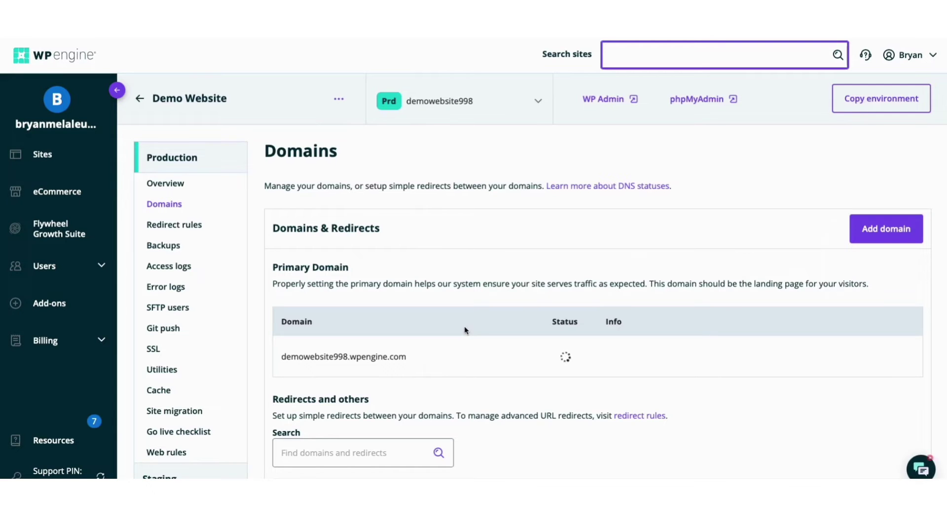
{"action": "scroll", "coordinate": [465, 330], "scroll_direction": "down", "scroll_amount": 3}
{"action": "scroll", "coordinate": [532, 264], "scroll_direction": "down", "scroll_amount": 4}
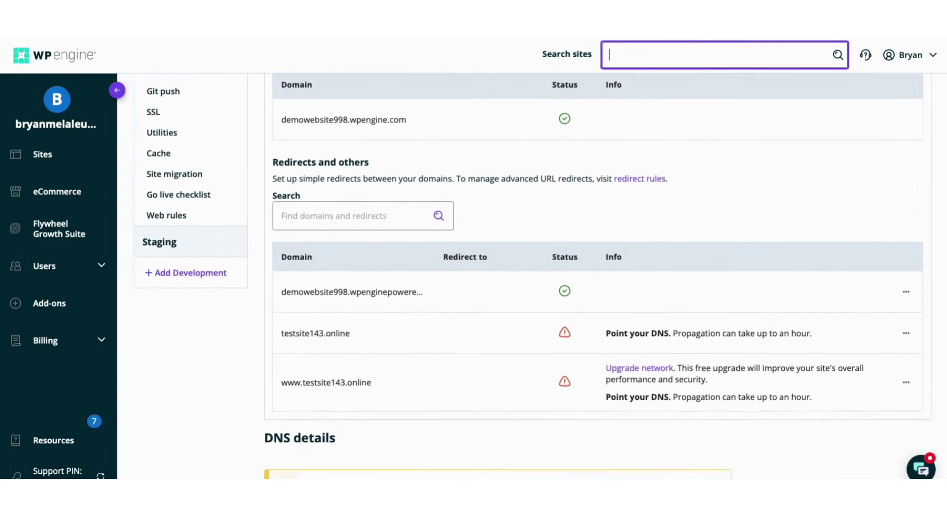
{"action": "scroll", "coordinate": [729, 257], "scroll_direction": "down", "scroll_amount": 1}
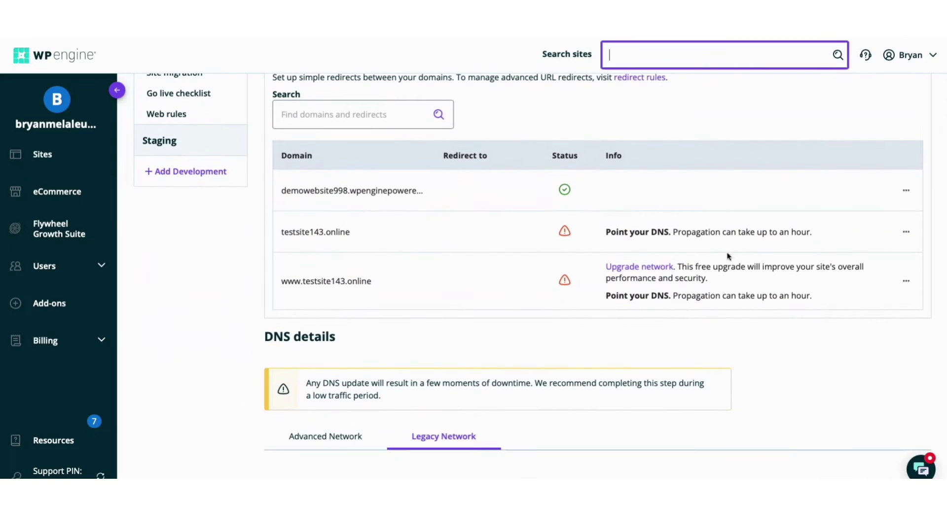
{"action": "left_click", "coordinate": [634, 270]}
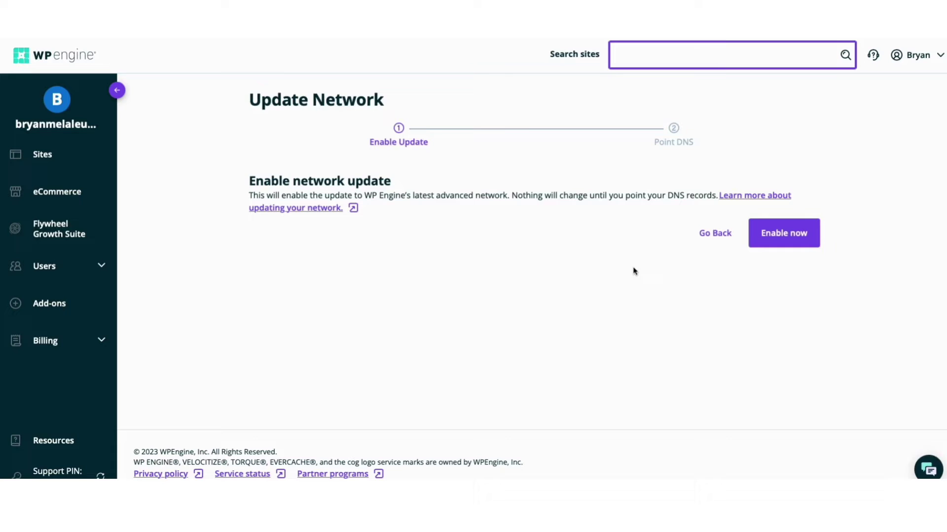
{"action": "left_click", "coordinate": [786, 237]}
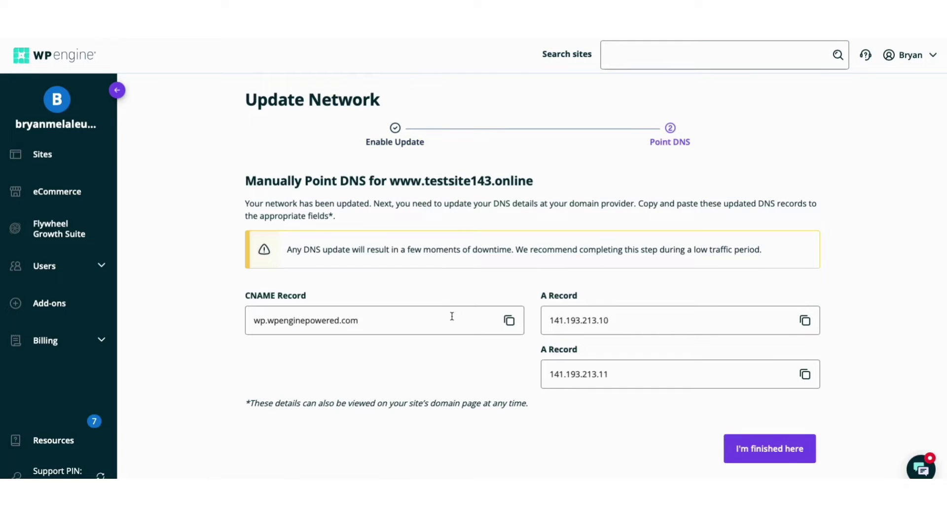
{"action": "left_click", "coordinate": [790, 448]}
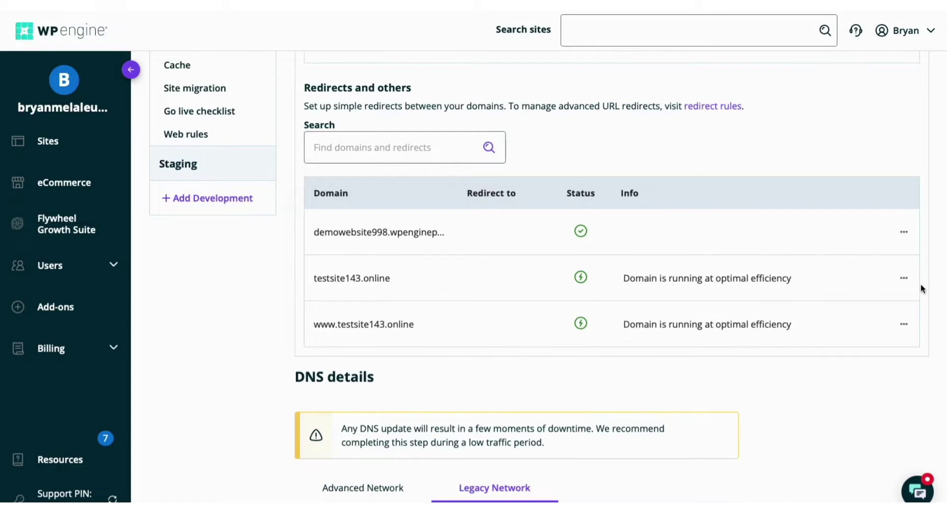
{"action": "left_click", "coordinate": [905, 280]}
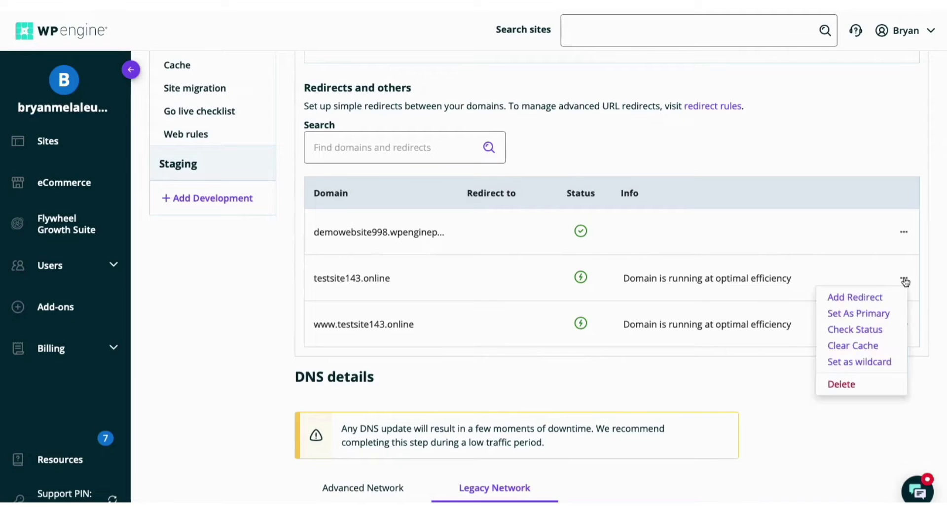
{"action": "left_click", "coordinate": [854, 315]}
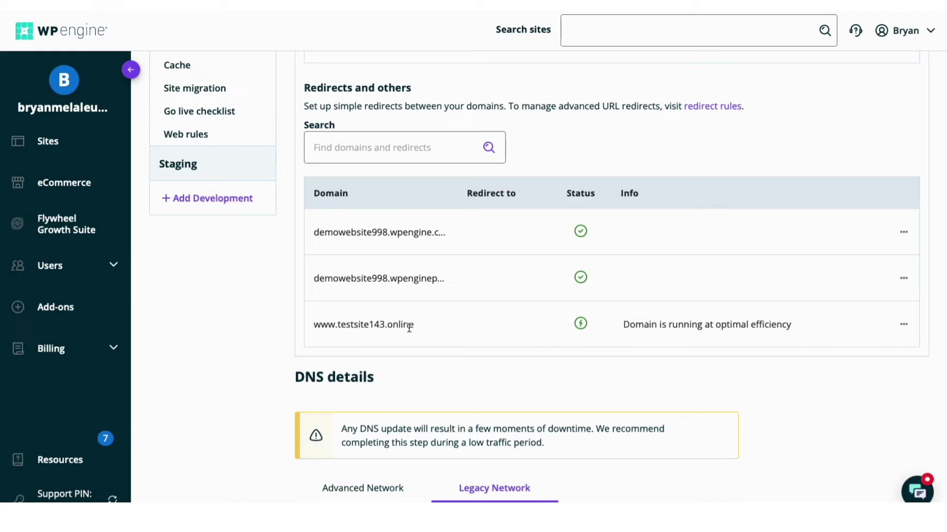
{"action": "left_click", "coordinate": [902, 326]}
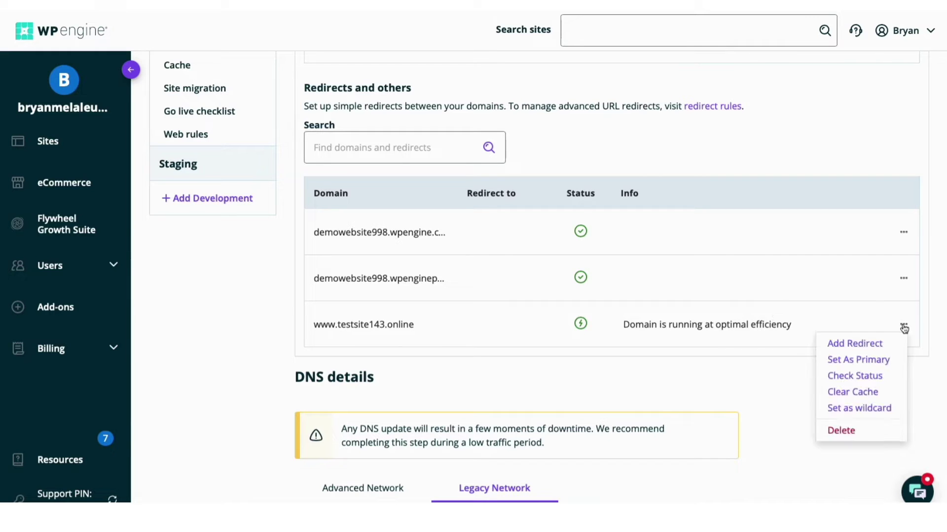
{"action": "left_click", "coordinate": [856, 343]}
{"action": "left_click", "coordinate": [350, 312]}
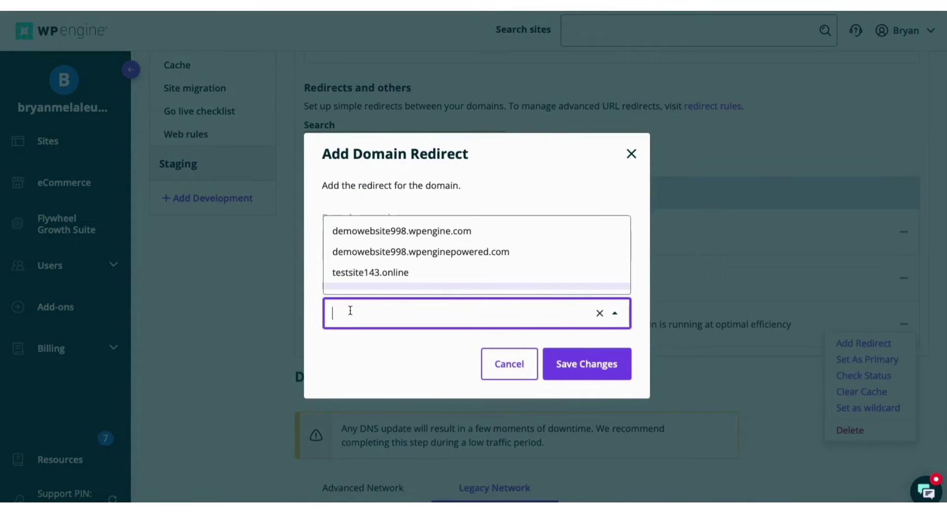
{"action": "left_click", "coordinate": [370, 274]}
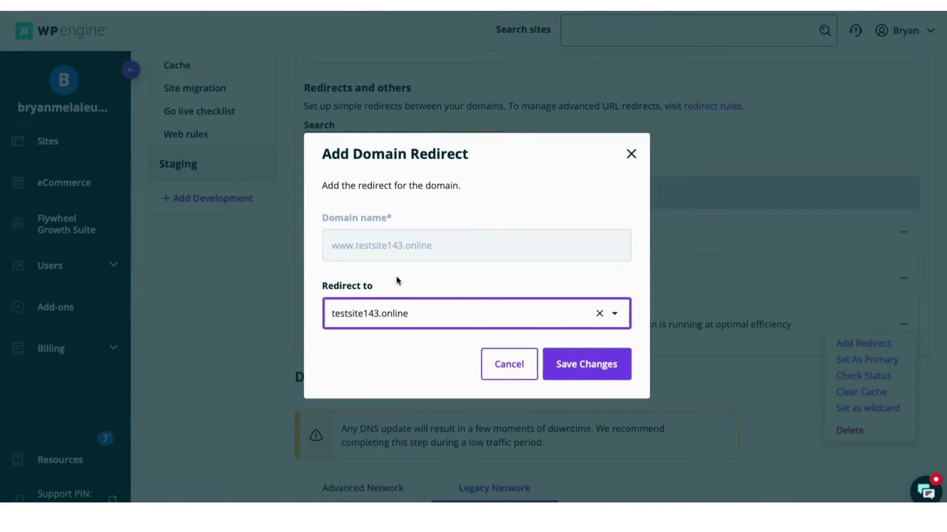
{"action": "left_click", "coordinate": [581, 366]}
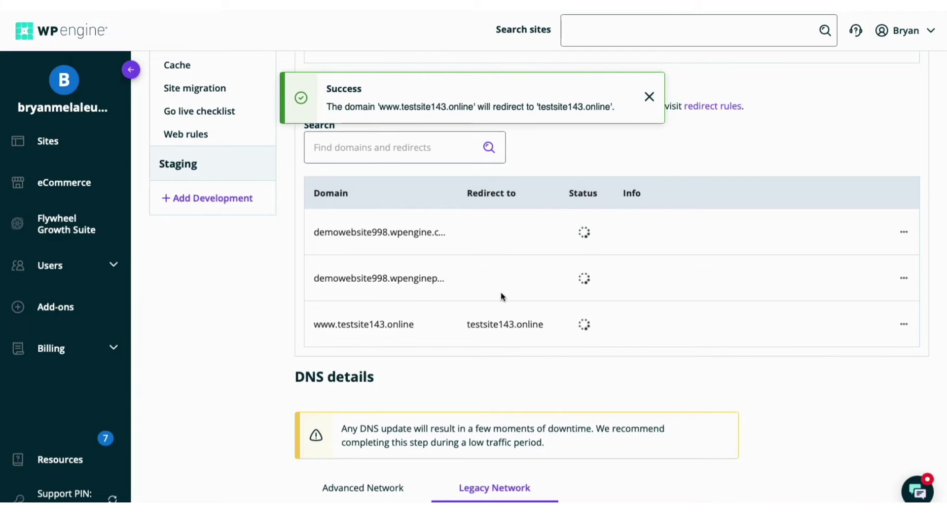
Copy the Advanced Network CNAME value wp.wpenginepowered.com from the DNS details of the environment.
{"action": "scroll", "coordinate": [401, 227], "scroll_direction": "down", "scroll_amount": 6}
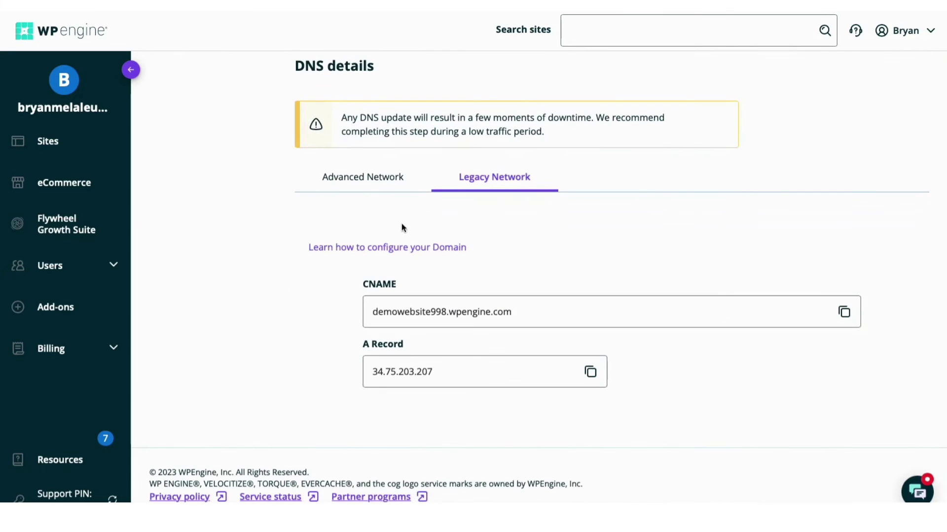
{"action": "left_click", "coordinate": [364, 182]}
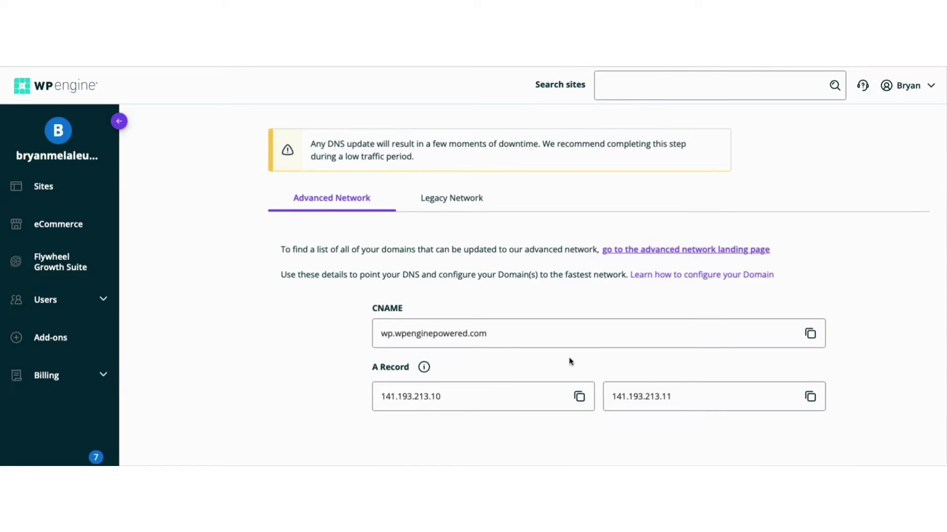
{"action": "left_click", "coordinate": [810, 334]}
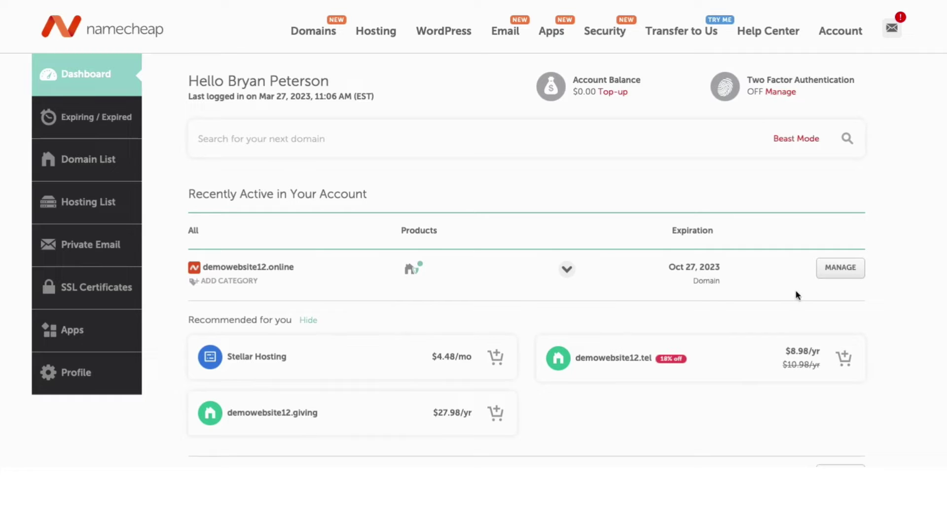
Switch to Namecheap and add a CNAME record with host www and target wp.wpenginepowered.com to the advanced DNS of demowebsite12.online.
{"action": "left_click", "coordinate": [841, 271]}
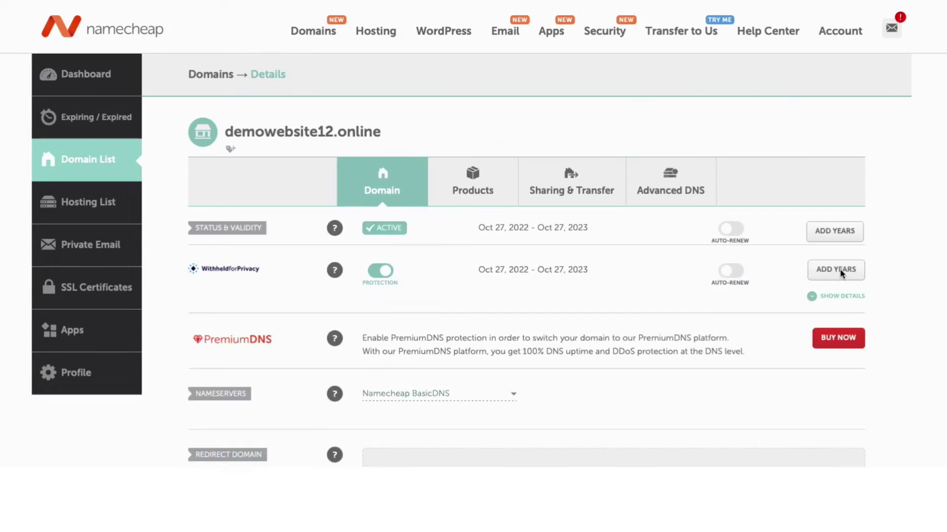
{"action": "left_click", "coordinate": [667, 181]}
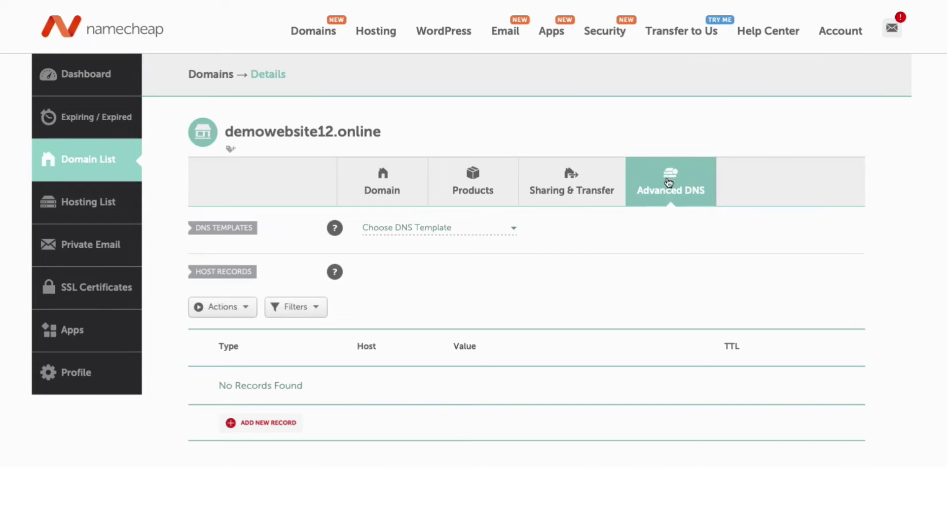
{"action": "left_click", "coordinate": [251, 425]}
{"action": "scroll", "coordinate": [251, 427], "scroll_direction": "down", "scroll_amount": 5}
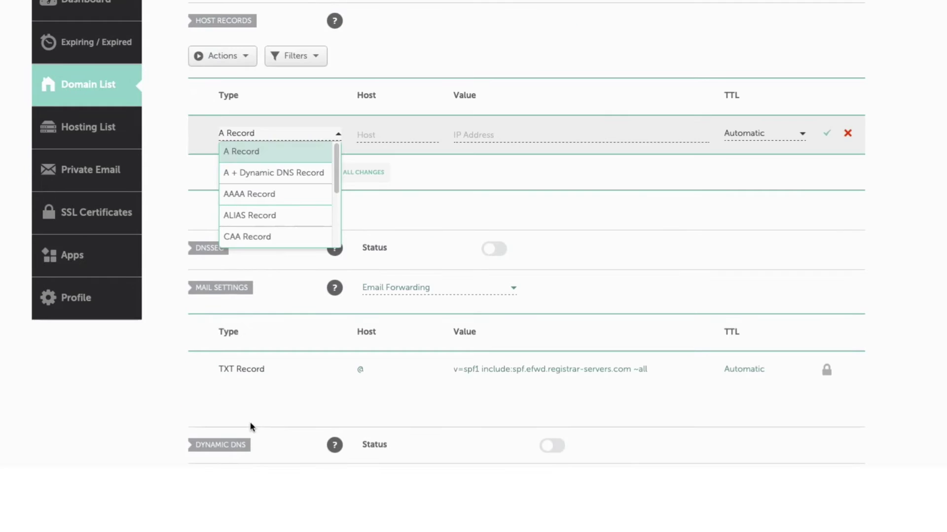
{"action": "left_click_drag", "start_coordinate": [336, 168], "coordinate": [338, 196]}
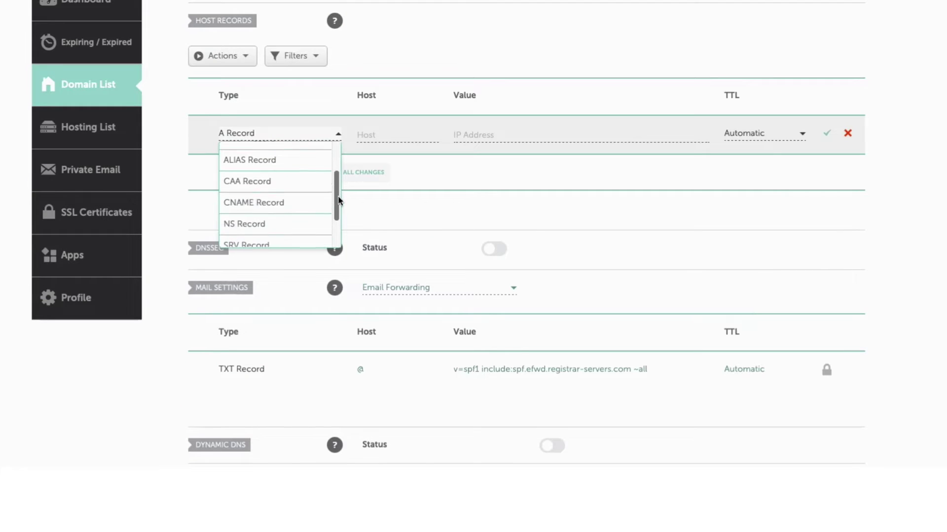
{"action": "left_click", "coordinate": [288, 209]}
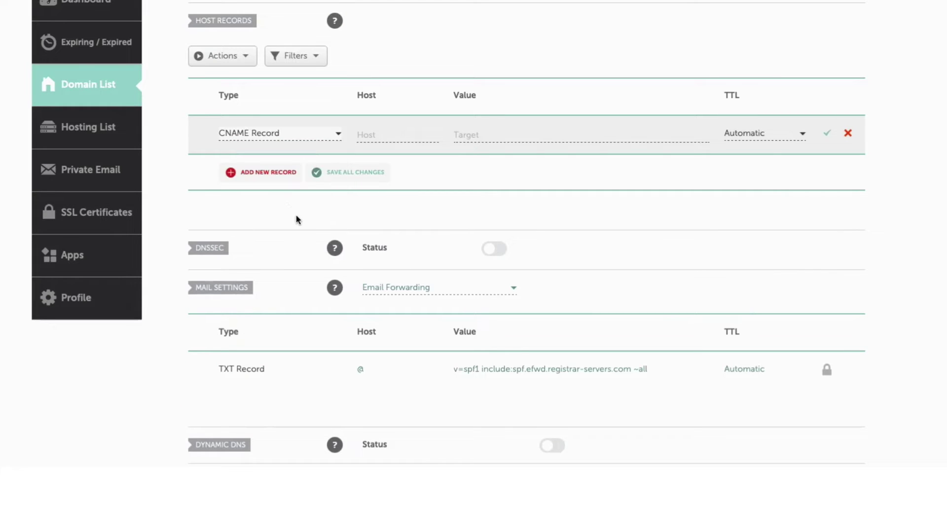
{"action": "left_click", "coordinate": [385, 135]}
{"action": "type", "text": "www"}
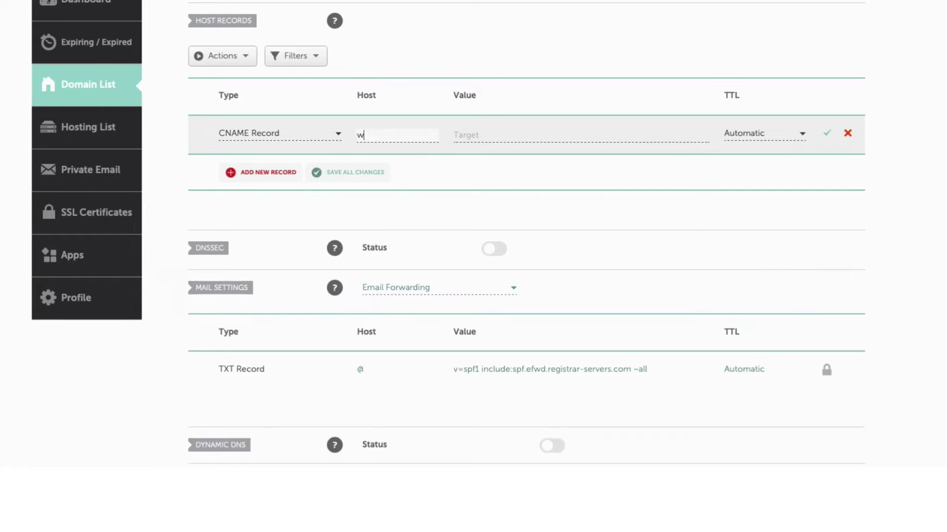
{"action": "left_click", "coordinate": [487, 135]}
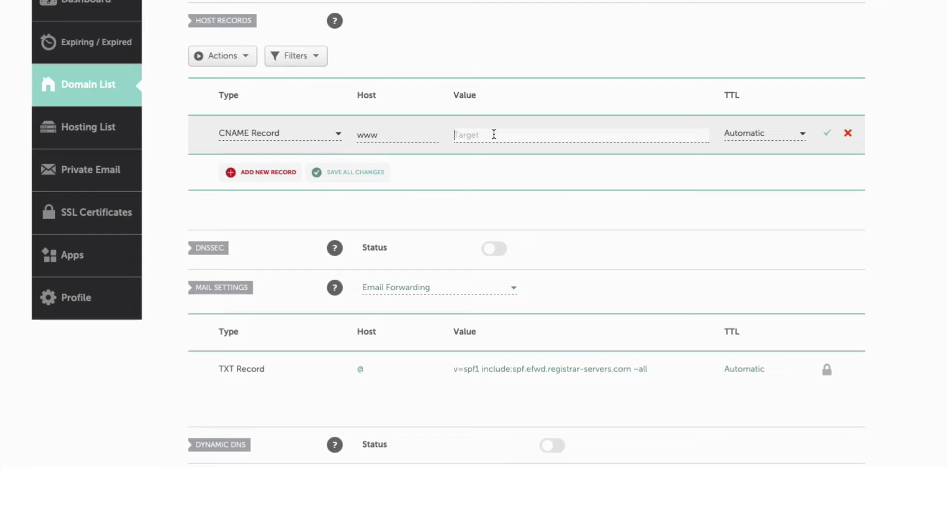
{"action": "key", "text": "ctrl+v"}
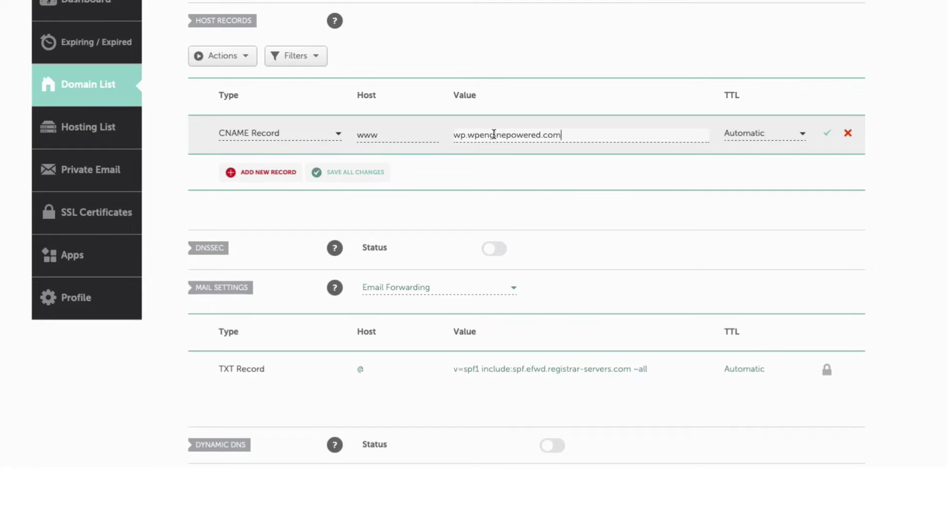
{"action": "left_click", "coordinate": [828, 132]}
{"action": "left_click", "coordinate": [828, 133]}
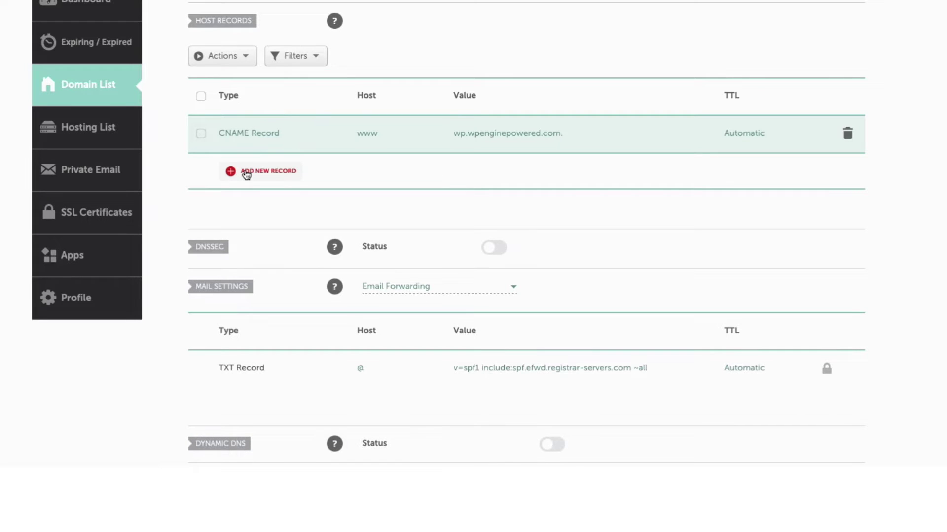
Add an A record with host @ and the first WP Engine Advanced Network IP address, 141.193.213.10, in Namecheap.
{"action": "left_click", "coordinate": [246, 173]}
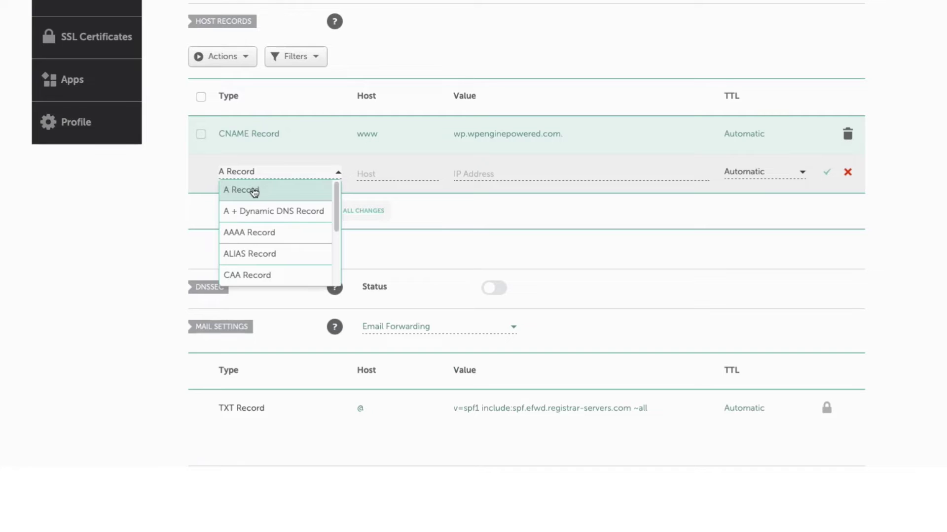
{"action": "left_click", "coordinate": [254, 192]}
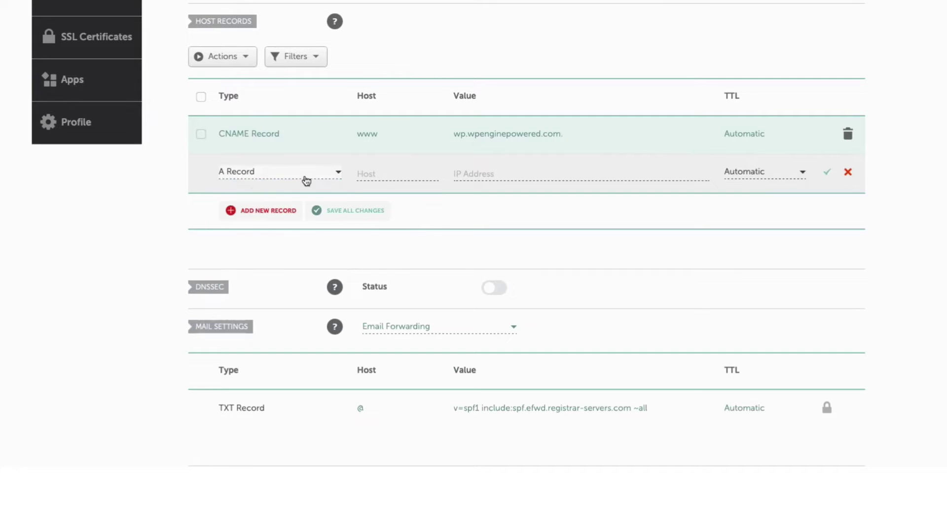
{"action": "left_click", "coordinate": [381, 172]}
{"action": "type", "text": "@"}
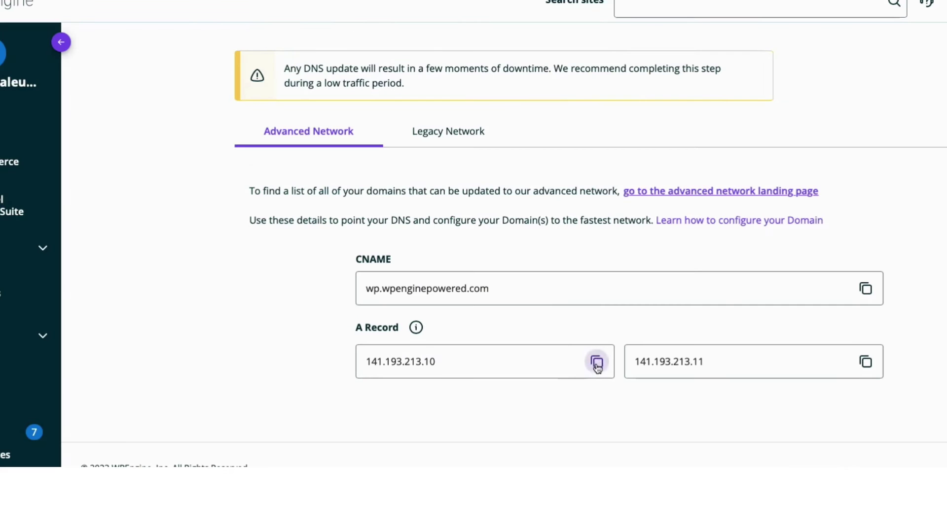
{"action": "left_click", "coordinate": [596, 362]}
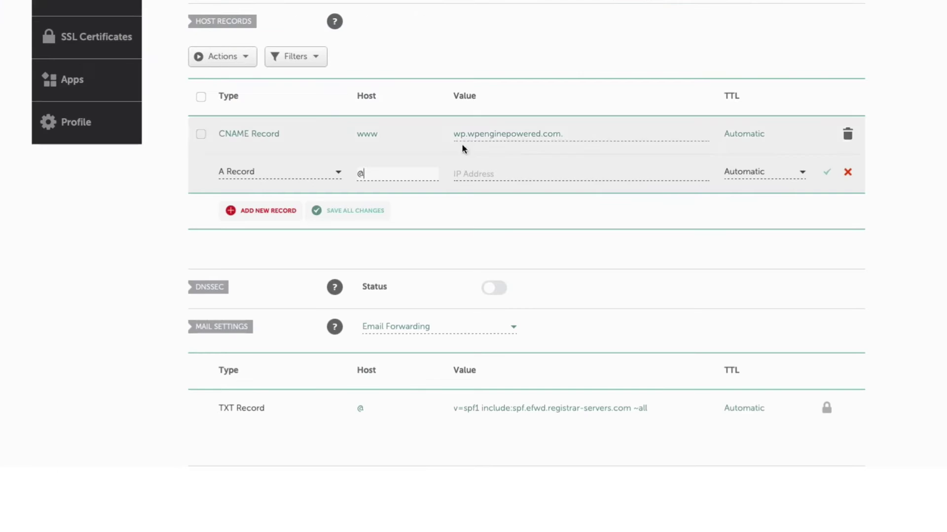
{"action": "left_click", "coordinate": [482, 172]}
{"action": "key", "text": "ctrl+v"}
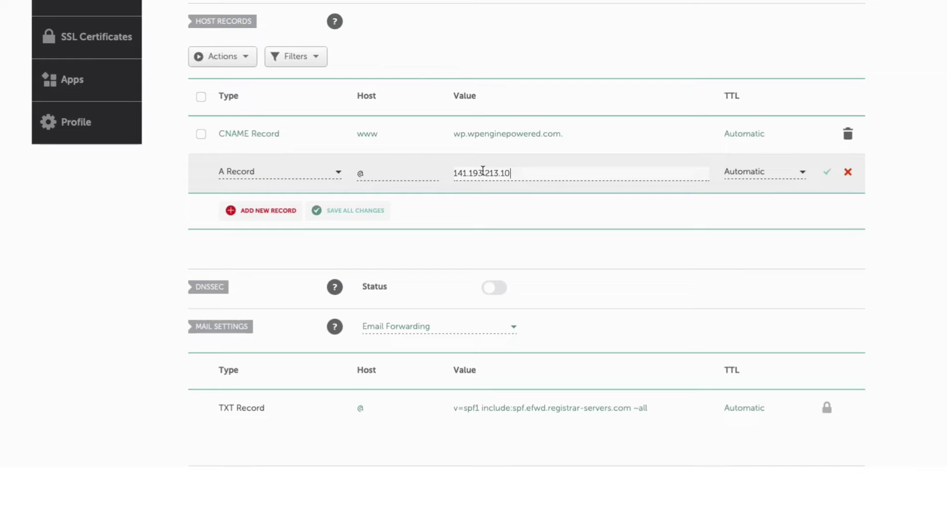
{"action": "left_click", "coordinate": [827, 172]}
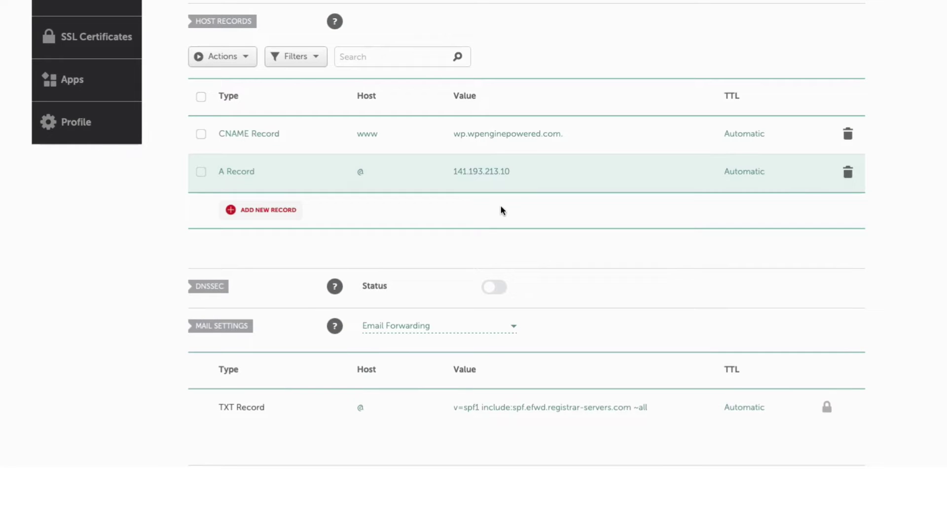
Add a second A record with host @ and the other WP Engine Advanced Network IP address, 141.193.213.11.
{"action": "left_click", "coordinate": [261, 211]}
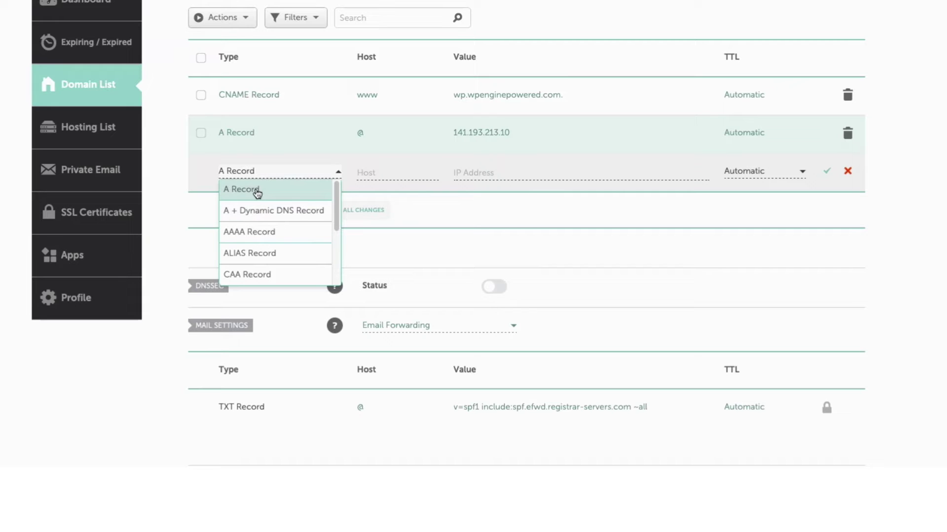
{"action": "left_click", "coordinate": [257, 190]}
{"action": "left_click", "coordinate": [373, 172]}
{"action": "type", "text": "@"}
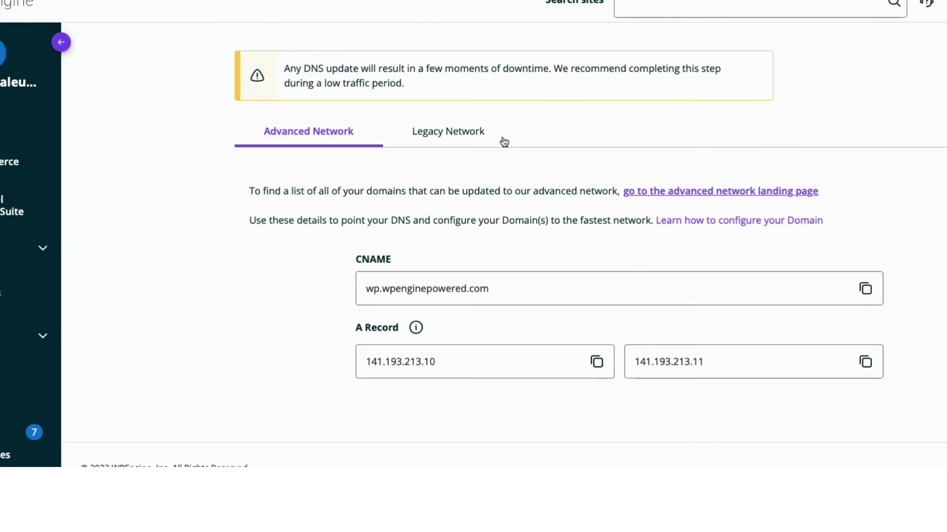
{"action": "left_click", "coordinate": [866, 361]}
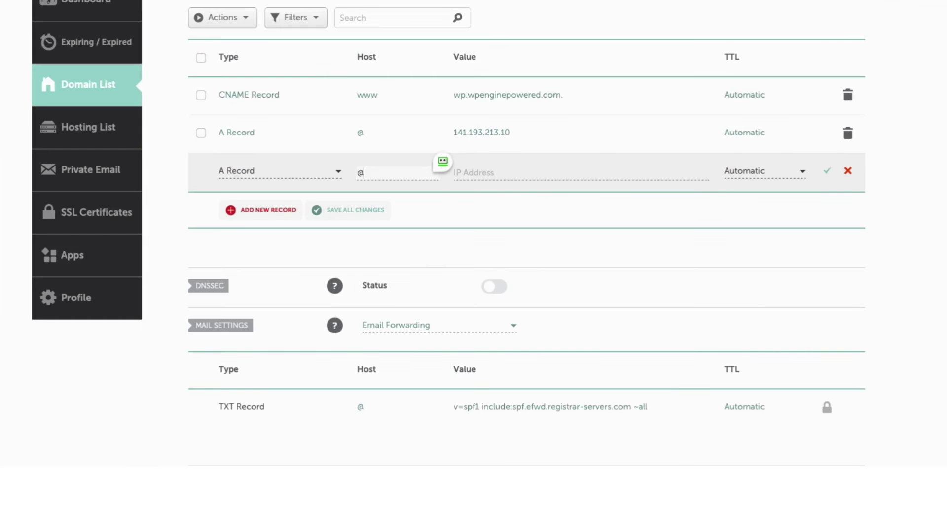
{"action": "left_click", "coordinate": [474, 168]}
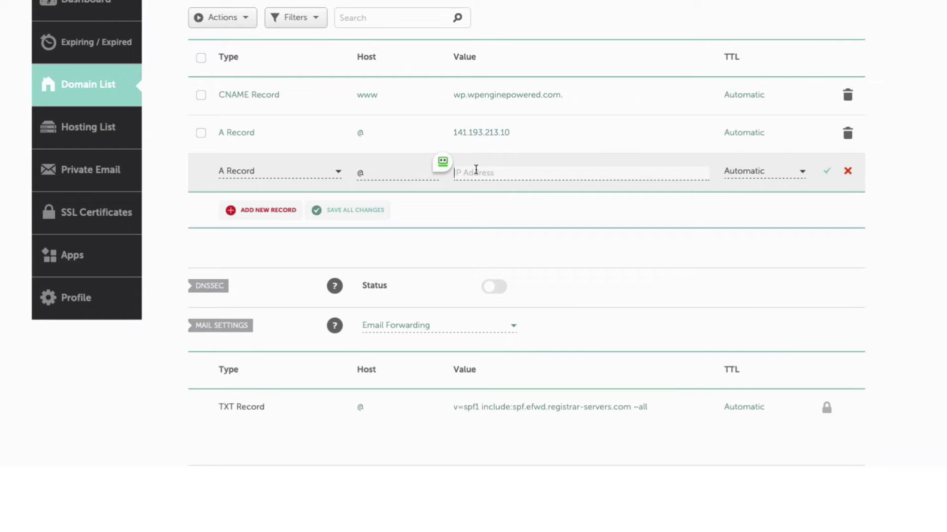
{"action": "key", "text": "ctrl+v"}
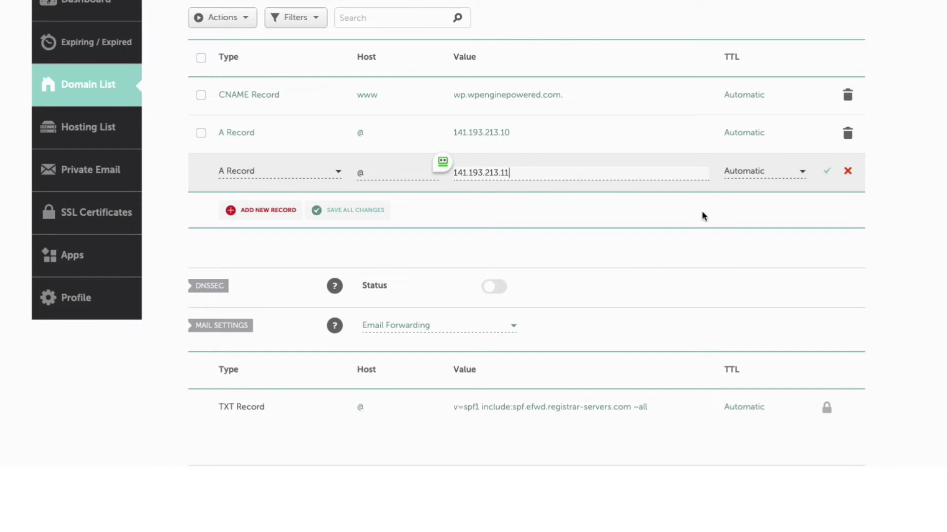
{"action": "left_click", "coordinate": [827, 172]}
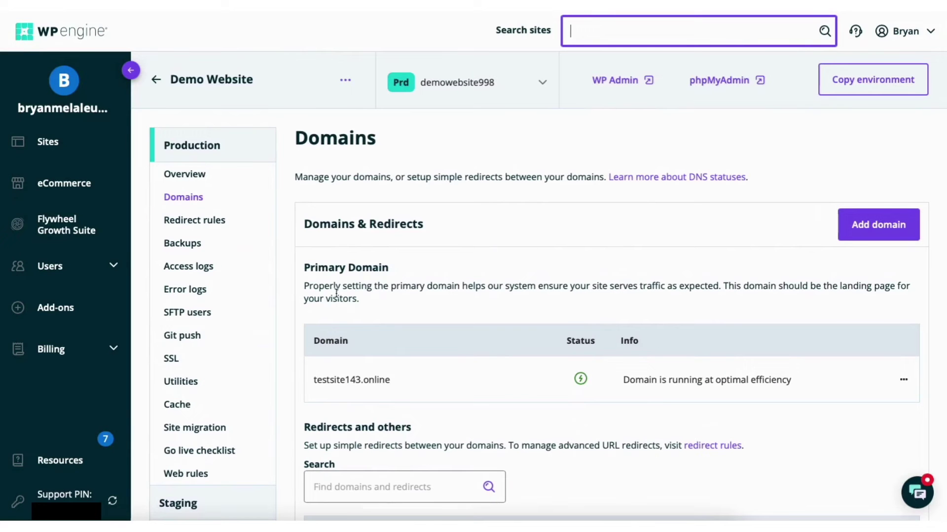
{"action": "left_click", "coordinate": [177, 359]}
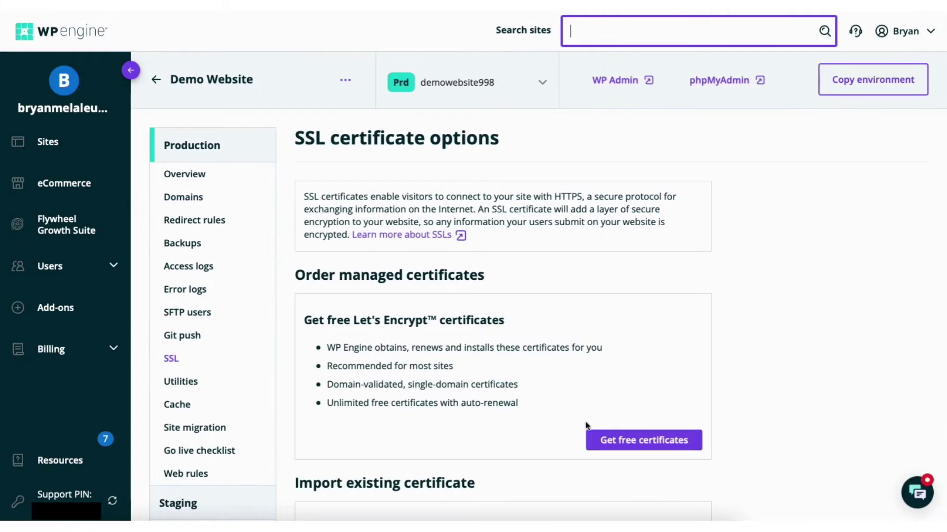
{"action": "left_click", "coordinate": [619, 444]}
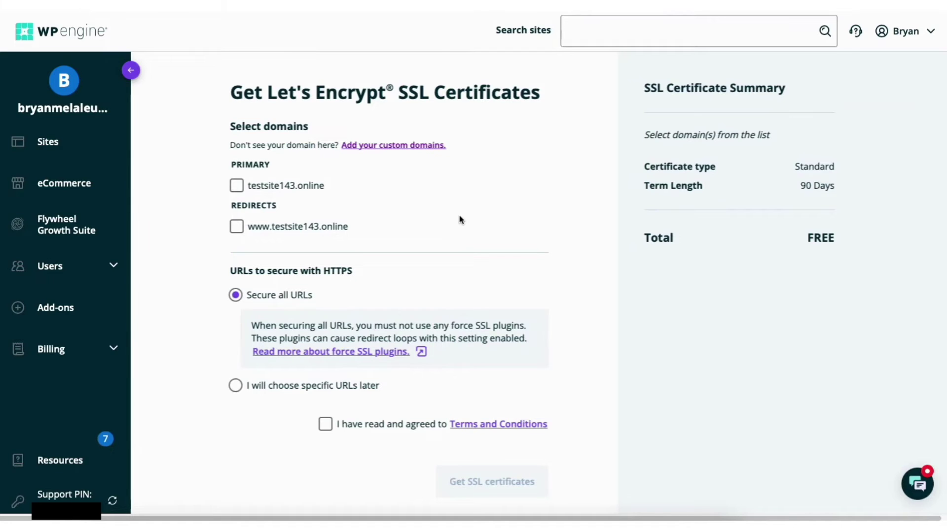
{"action": "left_click", "coordinate": [237, 186]}
{"action": "left_click", "coordinate": [237, 226]}
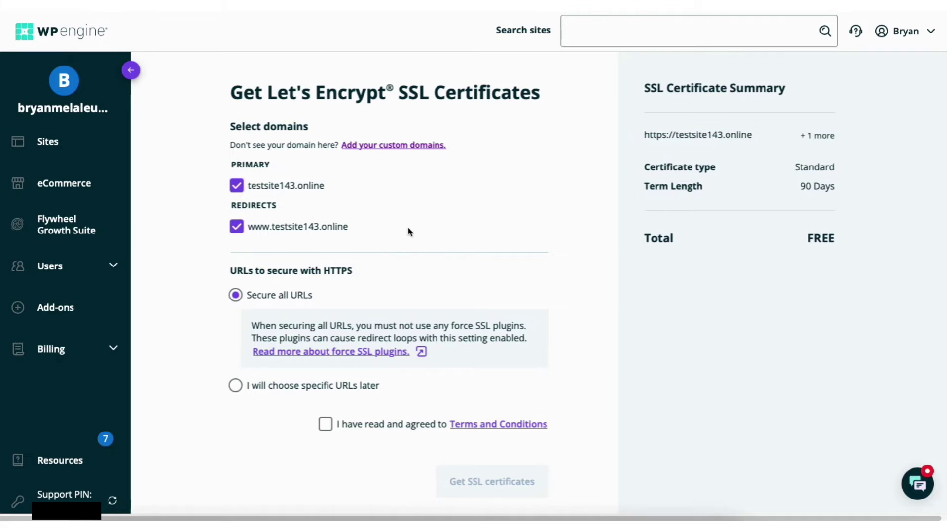
{"action": "left_click", "coordinate": [326, 425]}
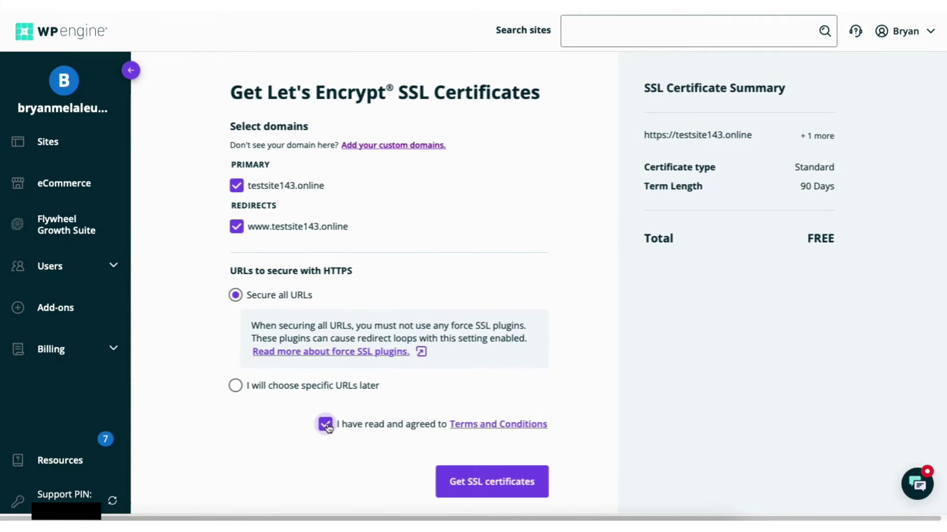
{"action": "left_click", "coordinate": [485, 487]}
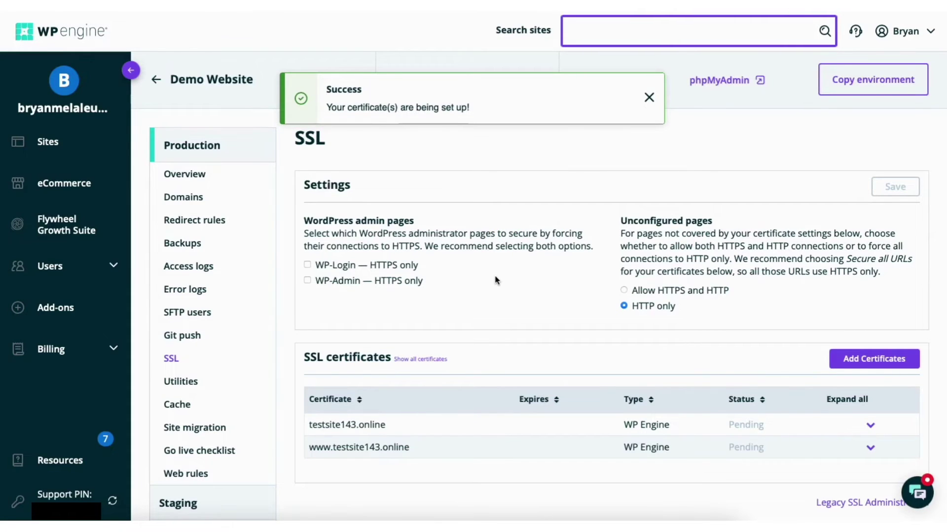
Force HTTPS only for the WP-Login and WP-Admin pages in the SSL settings and save.
{"action": "left_click", "coordinate": [307, 266]}
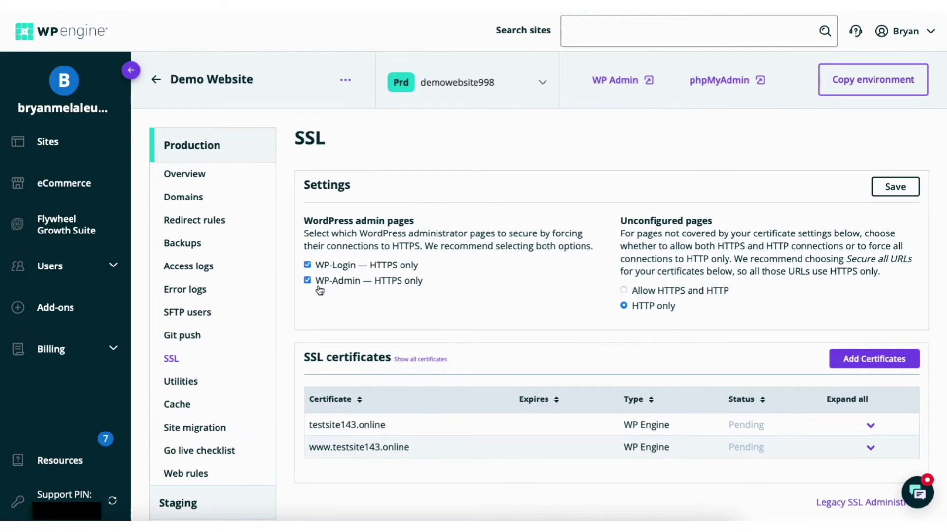
{"action": "left_click", "coordinate": [890, 188]}
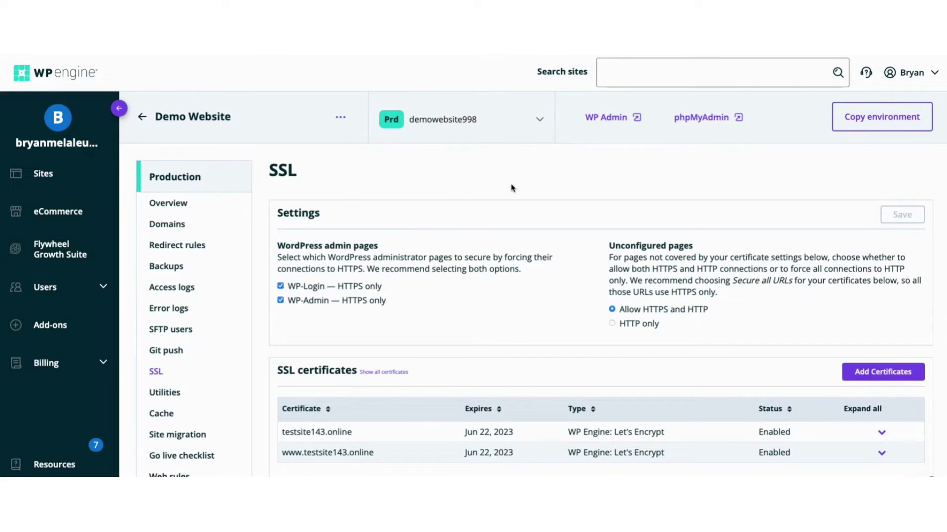
{"action": "left_click", "coordinate": [607, 122]}
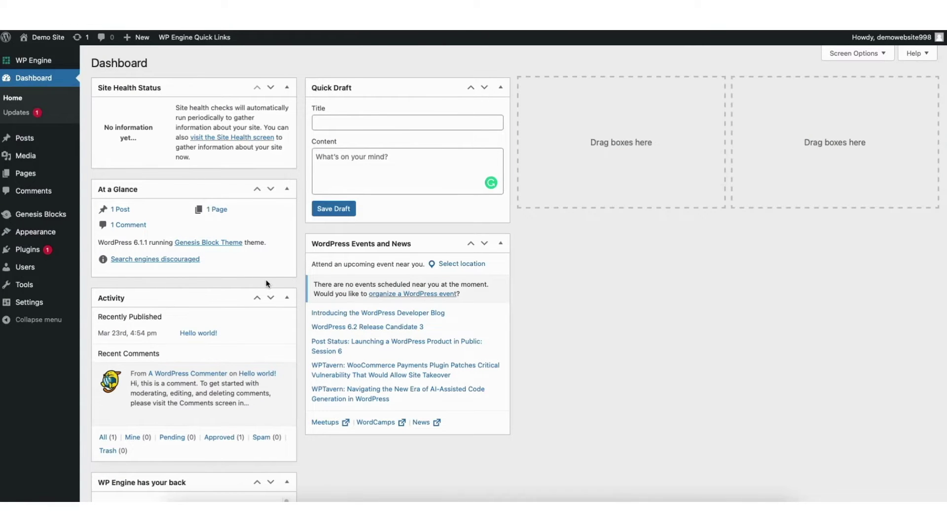
{"action": "mouse_move", "coordinate": [31, 306]}
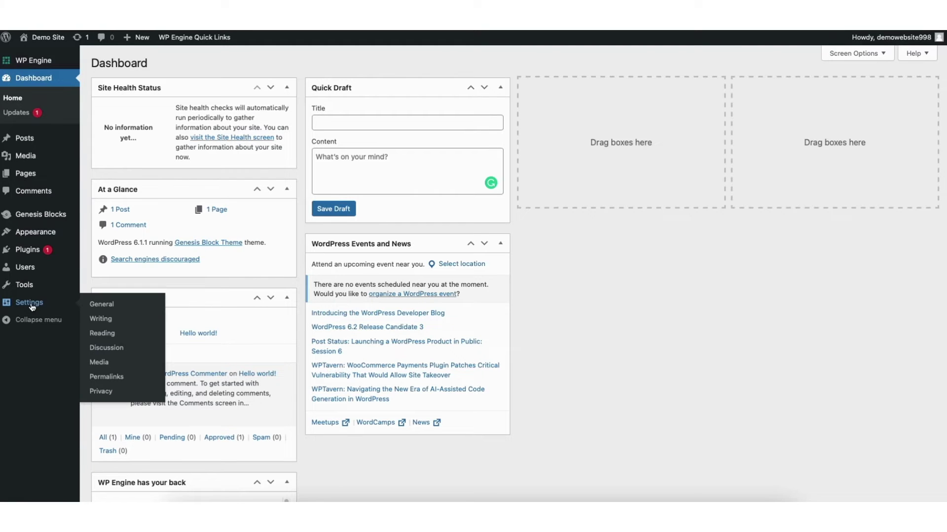
{"action": "left_click", "coordinate": [107, 306]}
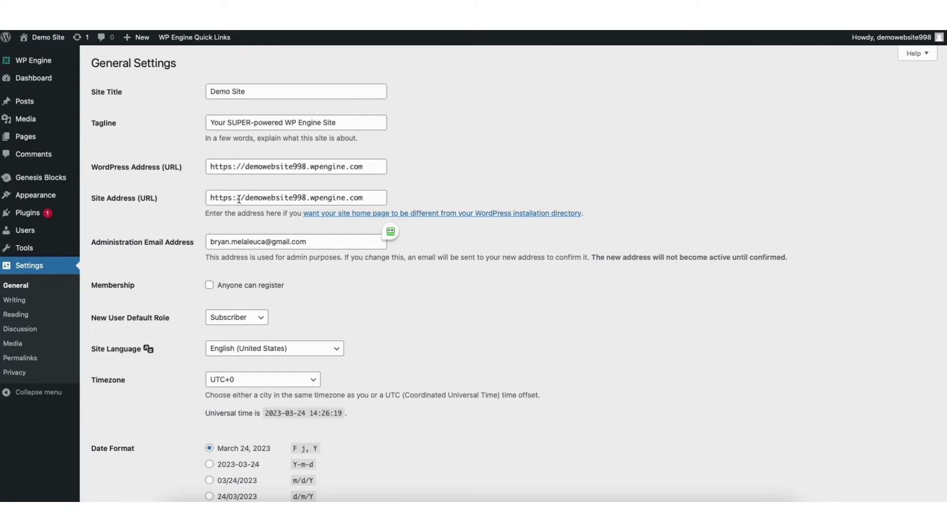
{"action": "left_click_drag", "start_coordinate": [211, 167], "coordinate": [369, 167]}
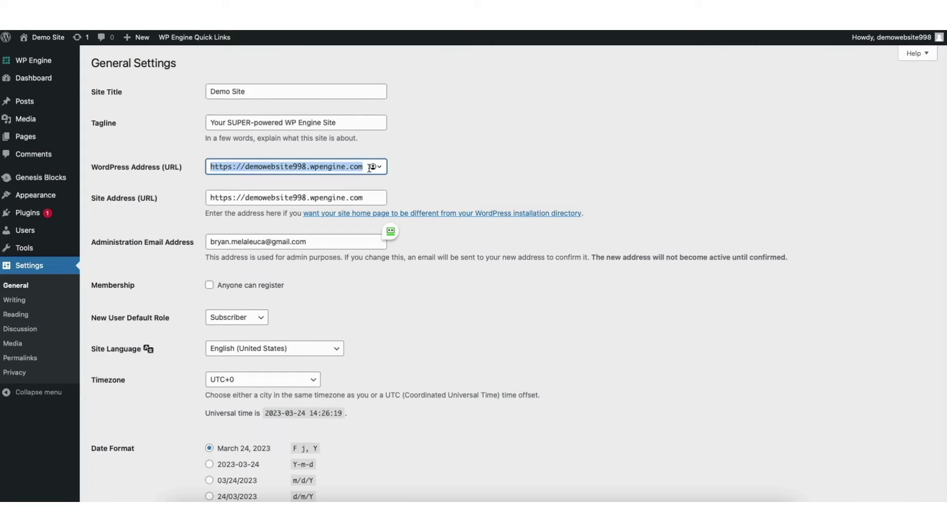
{"action": "key", "text": "BackSpace"}
{"action": "key", "text": "ctrl+v"}
{"action": "left_click", "coordinate": [371, 197]}
{"action": "left_click_drag", "start_coordinate": [371, 197], "coordinate": [192, 198]}
{"action": "key", "text": "BackSpace"}
{"action": "key", "text": "ctrl+v"}
{"action": "left_click", "coordinate": [454, 313]}
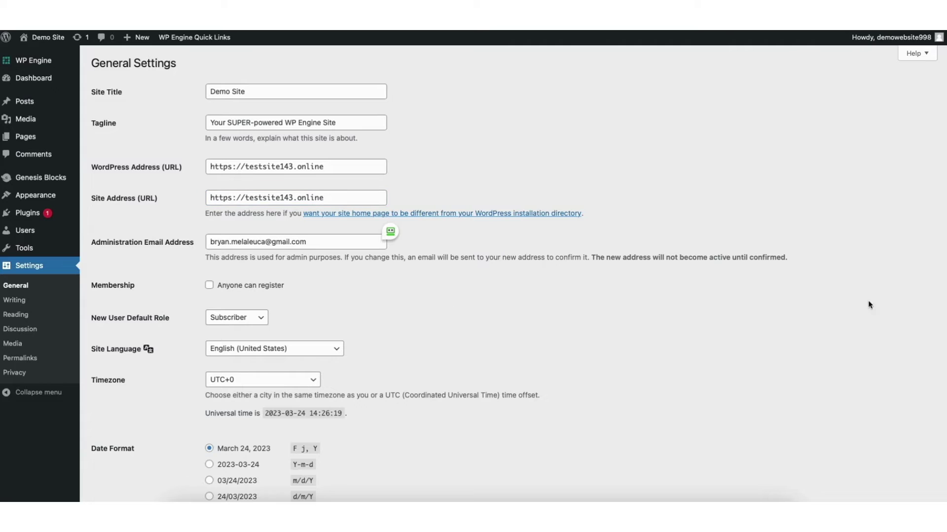
{"action": "scroll", "coordinate": [935, 319], "scroll_direction": "down", "scroll_amount": 5}
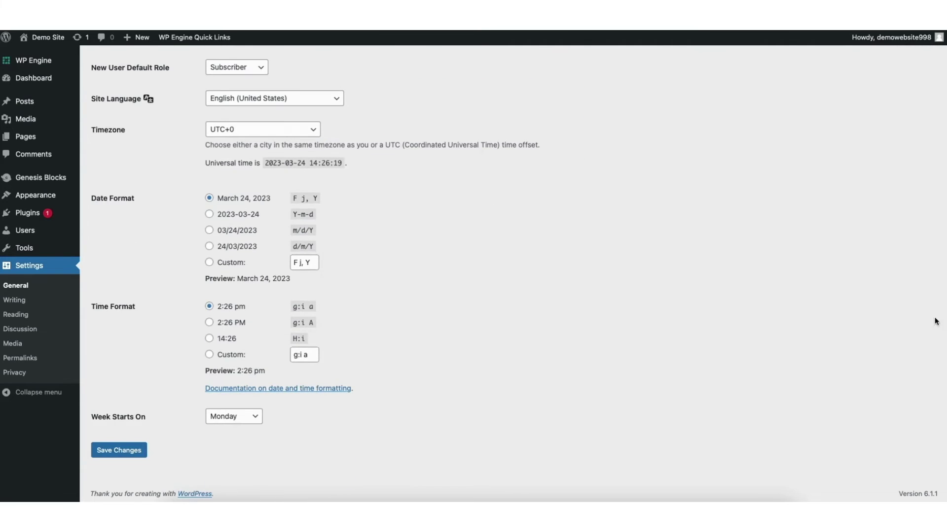
{"action": "left_click", "coordinate": [123, 451]}
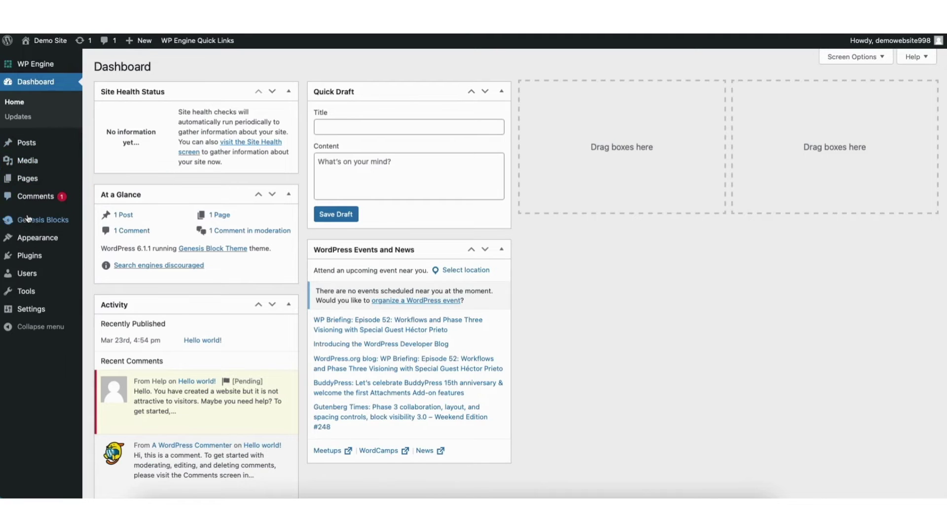
Open the WordPress catalogue for adding new themes and browse the popular themes.
{"action": "mouse_move", "coordinate": [32, 240]}
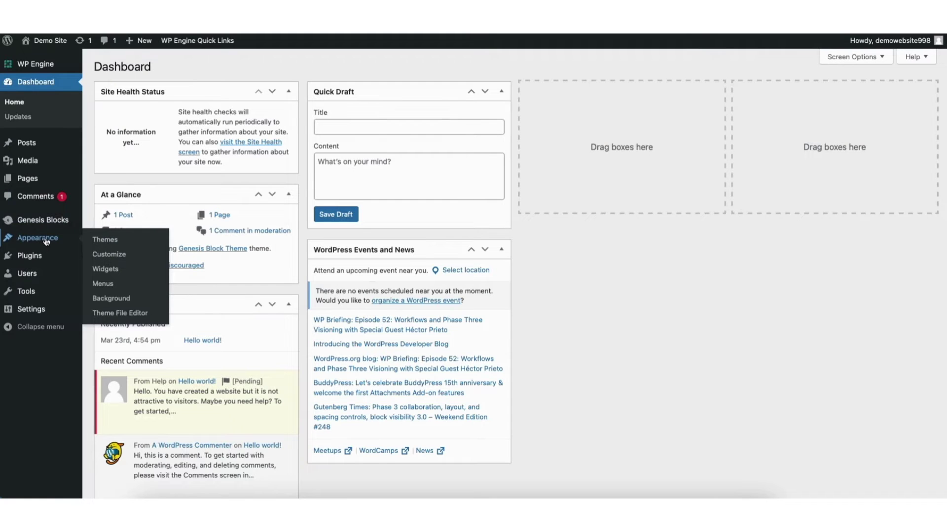
{"action": "left_click", "coordinate": [112, 241]}
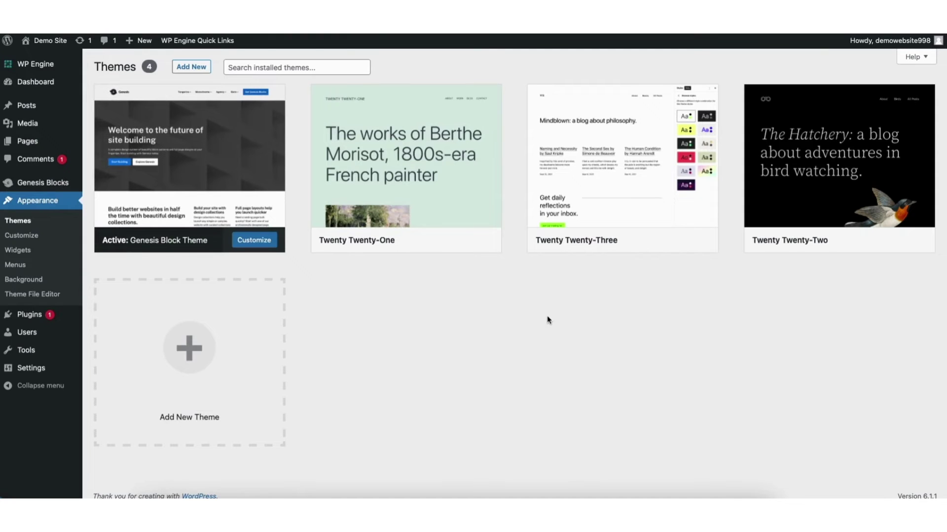
{"action": "left_click", "coordinate": [191, 353]}
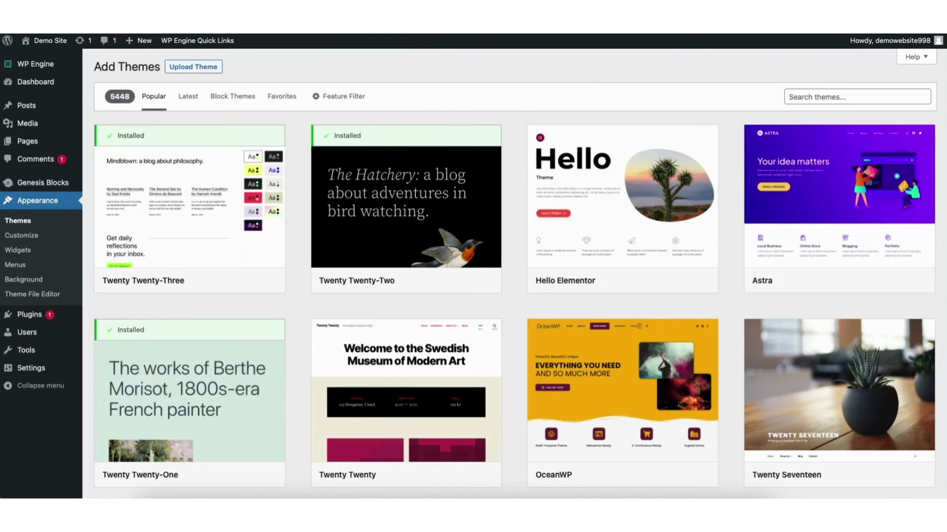
{"action": "scroll", "coordinate": [498, 285], "scroll_direction": "down", "scroll_amount": 6}
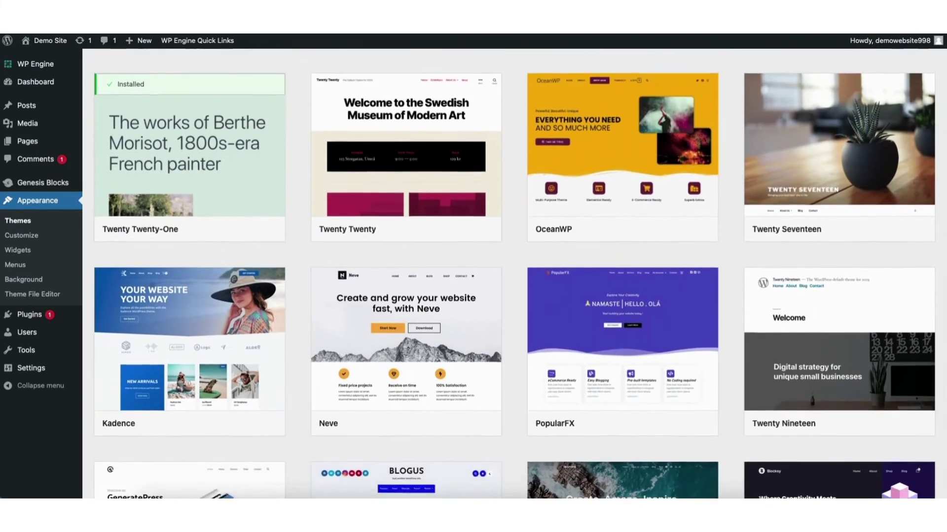
{"action": "scroll", "coordinate": [514, 273], "scroll_direction": "down", "scroll_amount": 6}
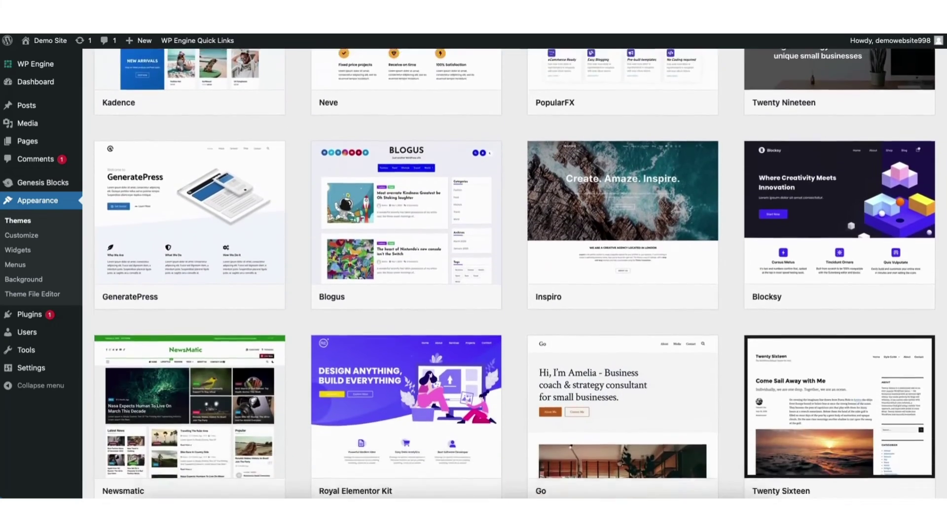
{"action": "scroll", "coordinate": [514, 273], "scroll_direction": "down", "scroll_amount": 5}
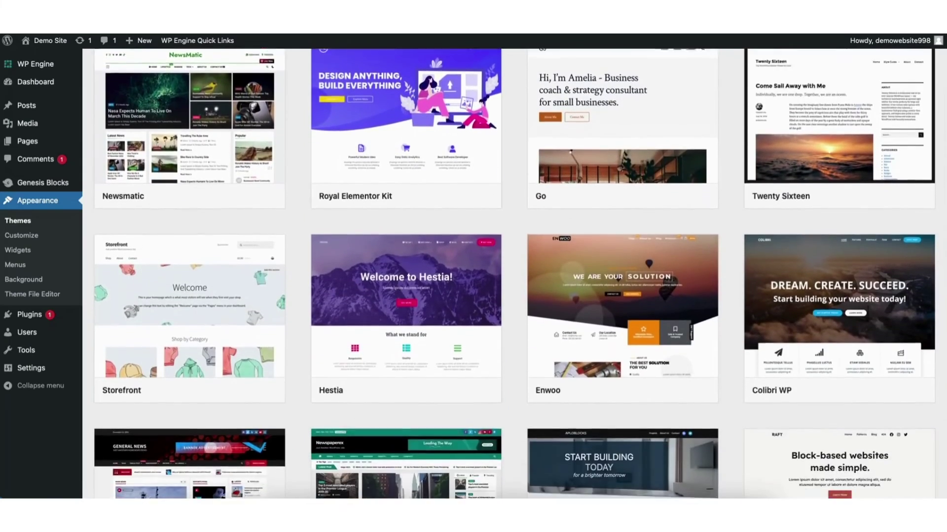
{"action": "scroll", "coordinate": [513, 274], "scroll_direction": "down", "scroll_amount": 2}
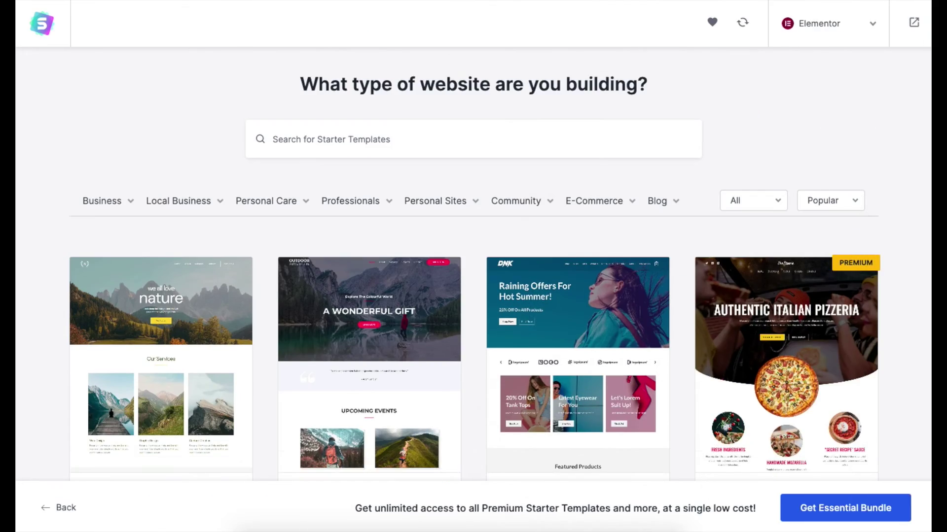
Browse the Elementor website designs in the Starter Templates library.
{"action": "scroll", "coordinate": [473, 296], "scroll_direction": "down", "scroll_amount": 1}
{"action": "scroll", "coordinate": [473, 296], "scroll_direction": "down", "scroll_amount": 7}
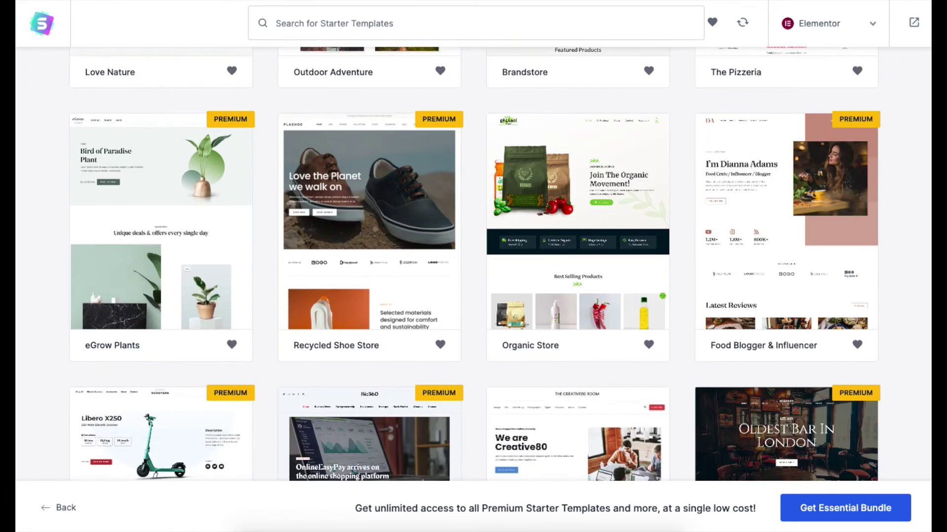
{"action": "scroll", "coordinate": [473, 267], "scroll_direction": "down", "scroll_amount": 1}
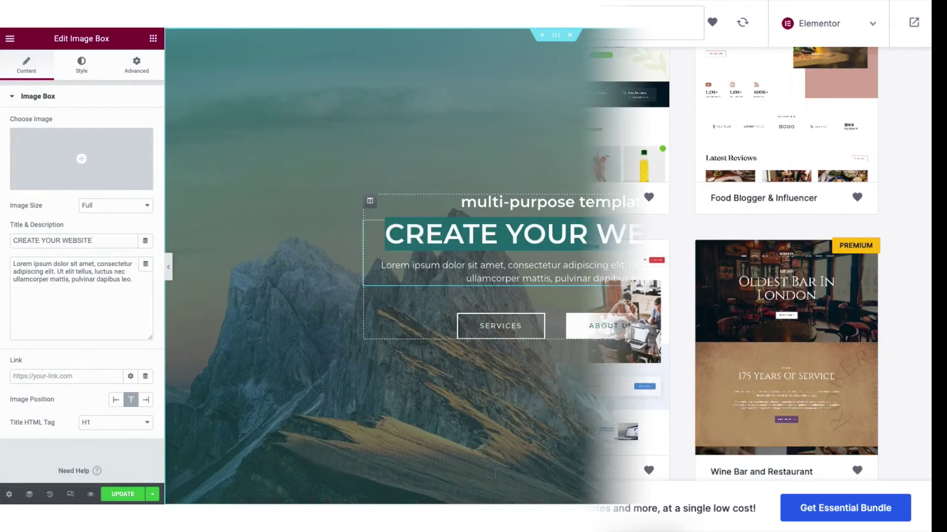
Replace the image box title in the Elementor hero section with MY DEMO SITE.
{"action": "type", "text": "MY DEMO"}
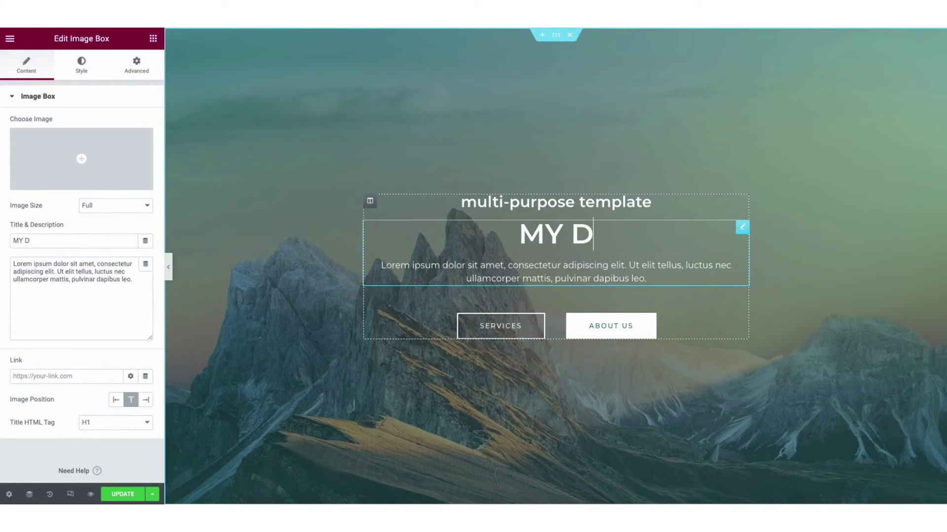
{"action": "type", "text": " SITE"}
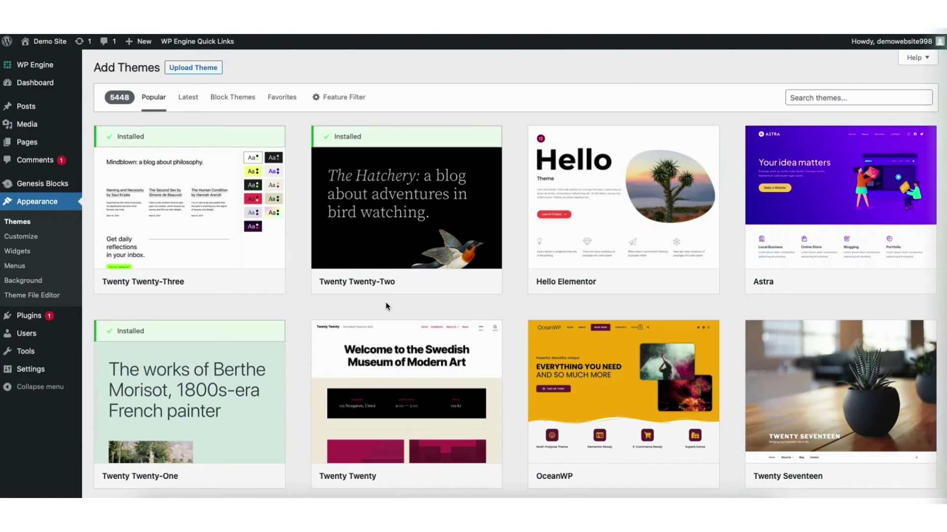
Search the theme catalogue for astra, then install and activate the Astra theme.
{"action": "left_click", "coordinate": [843, 96]}
{"action": "type", "text": "astra"}
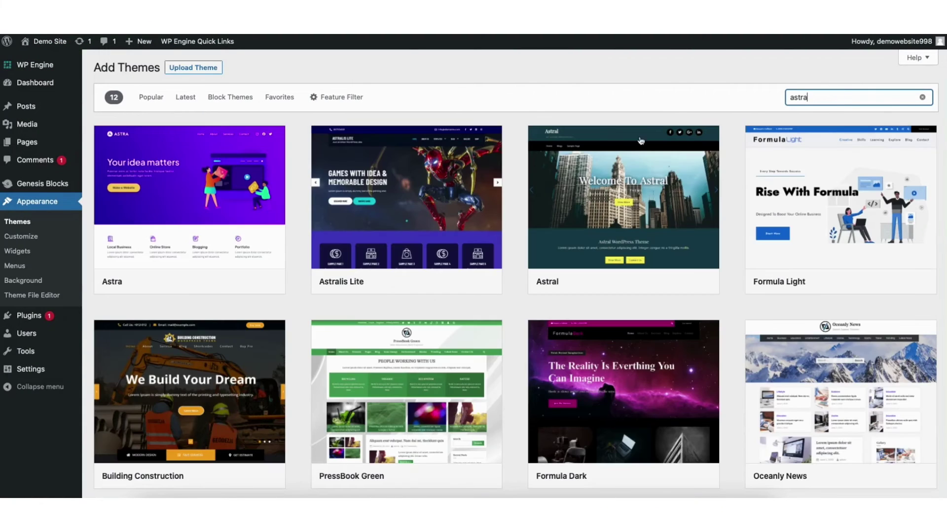
{"action": "left_click", "coordinate": [206, 281]}
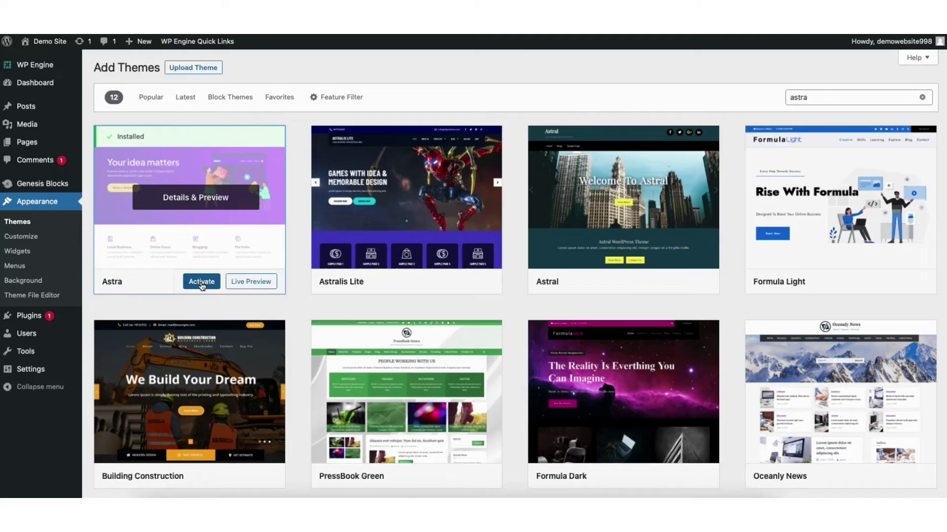
{"action": "left_click", "coordinate": [202, 282]}
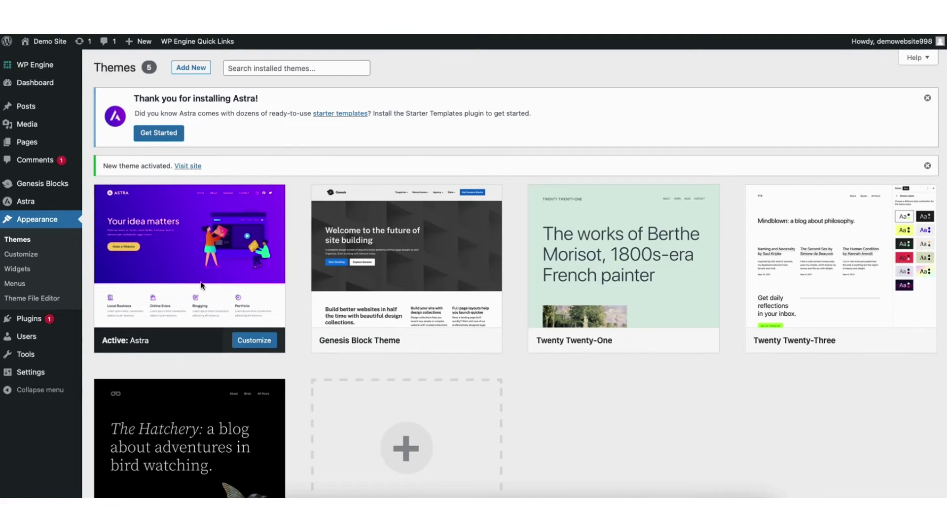
Search the plugin catalogue for starter templates, then install and activate the Starter Templates plugin by Brainstorm Force.
{"action": "mouse_move", "coordinate": [202, 286]}
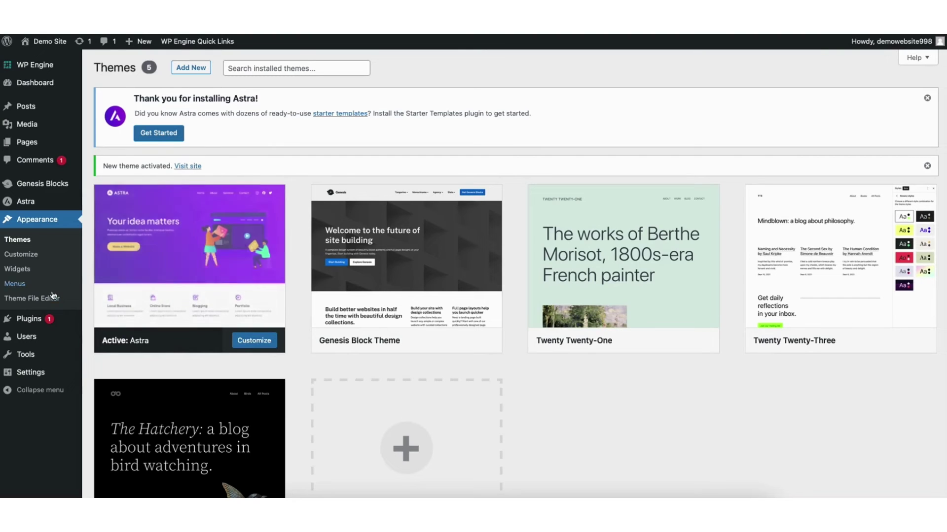
{"action": "mouse_move", "coordinate": [31, 321]}
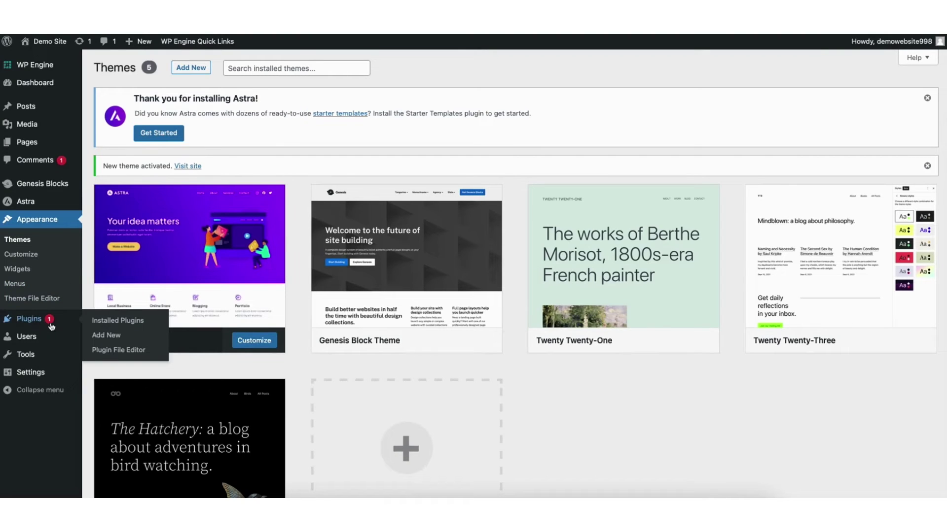
{"action": "left_click", "coordinate": [109, 336]}
{"action": "left_click", "coordinate": [839, 160]}
{"action": "type", "text": "starter templates"}
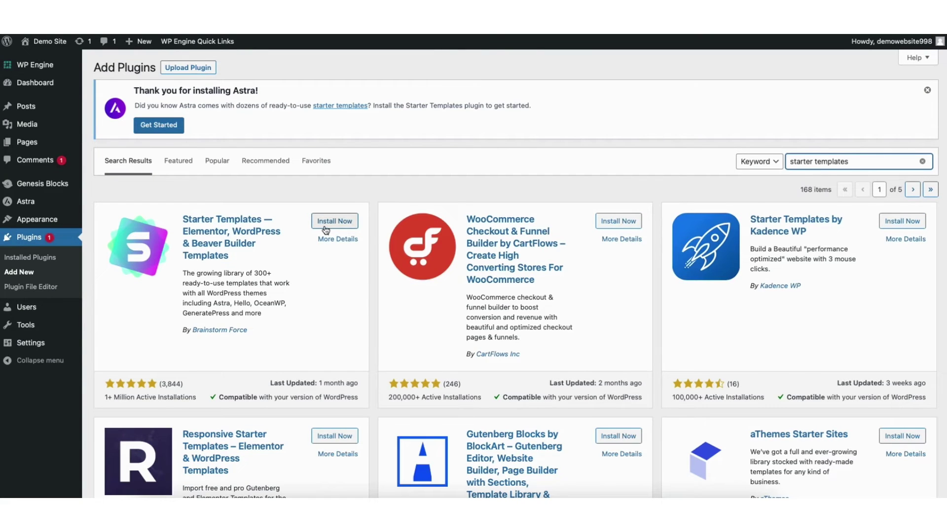
{"action": "left_click", "coordinate": [325, 228]}
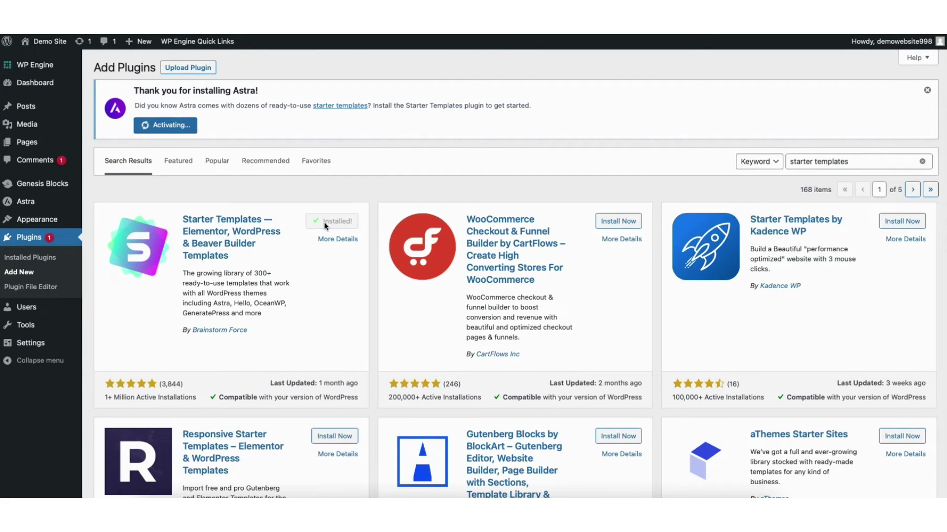
{"action": "left_click", "coordinate": [331, 220]}
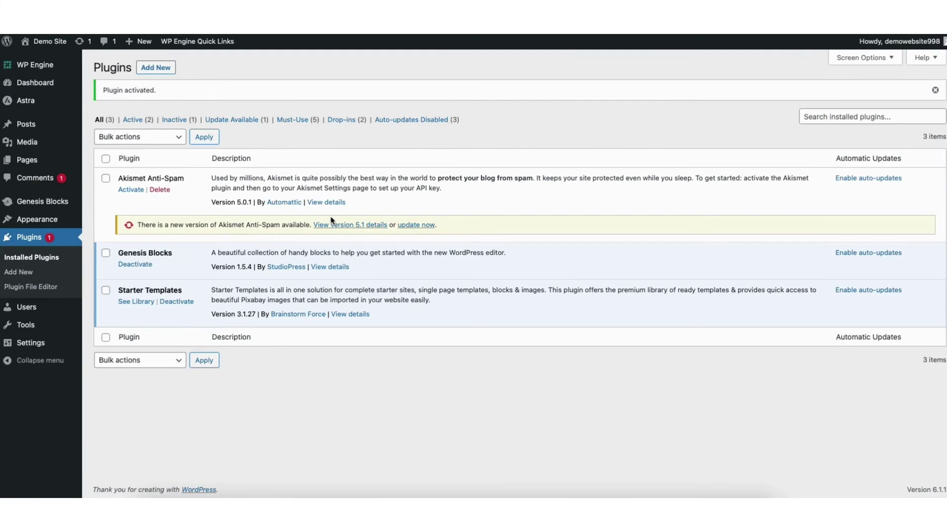
Open the Starter Templates library, start building the website and browse the available Elementor designs.
{"action": "mouse_move", "coordinate": [45, 222]}
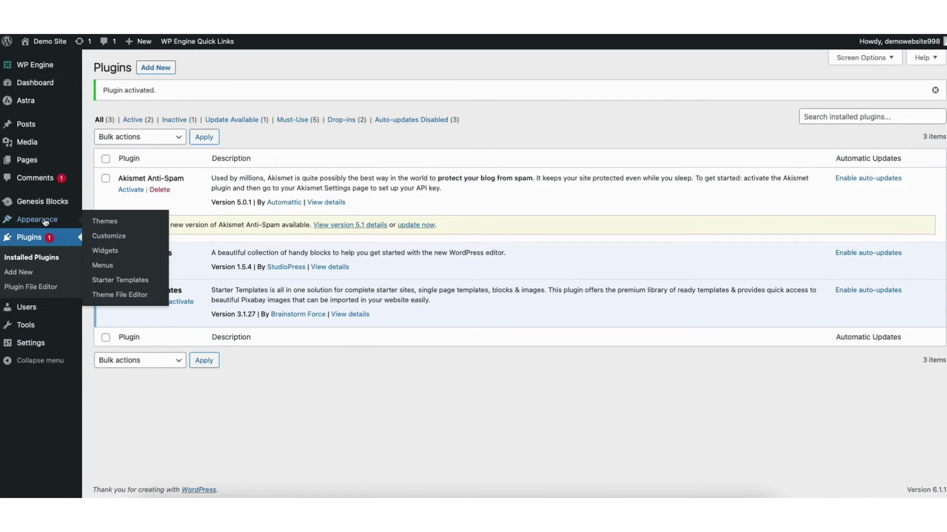
{"action": "left_click", "coordinate": [134, 279]}
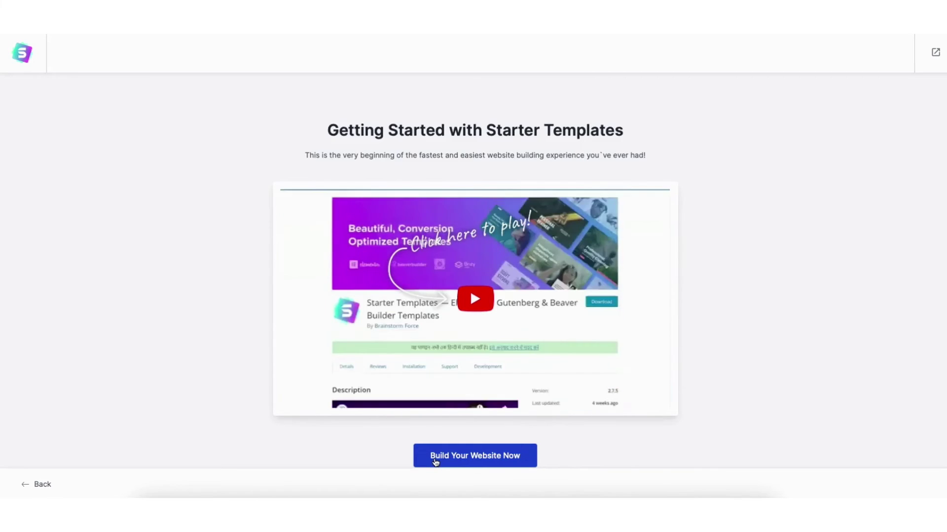
{"action": "left_click", "coordinate": [435, 461]}
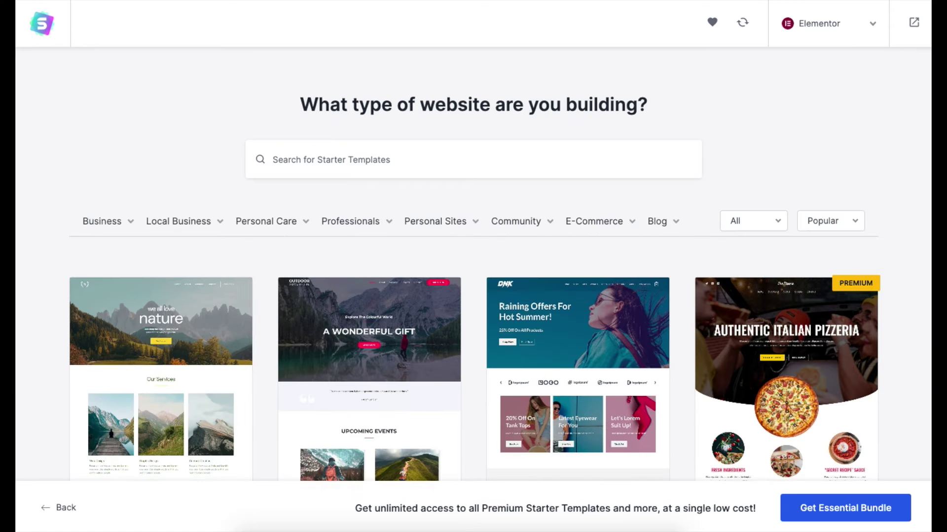
{"action": "scroll", "coordinate": [475, 265], "scroll_direction": "down", "scroll_amount": 5}
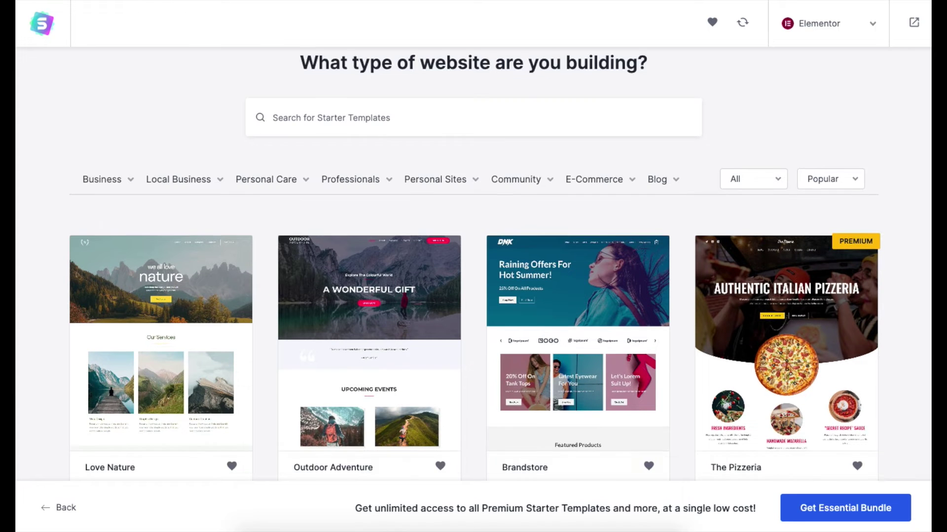
{"action": "scroll", "coordinate": [475, 265], "scroll_direction": "down", "scroll_amount": 5}
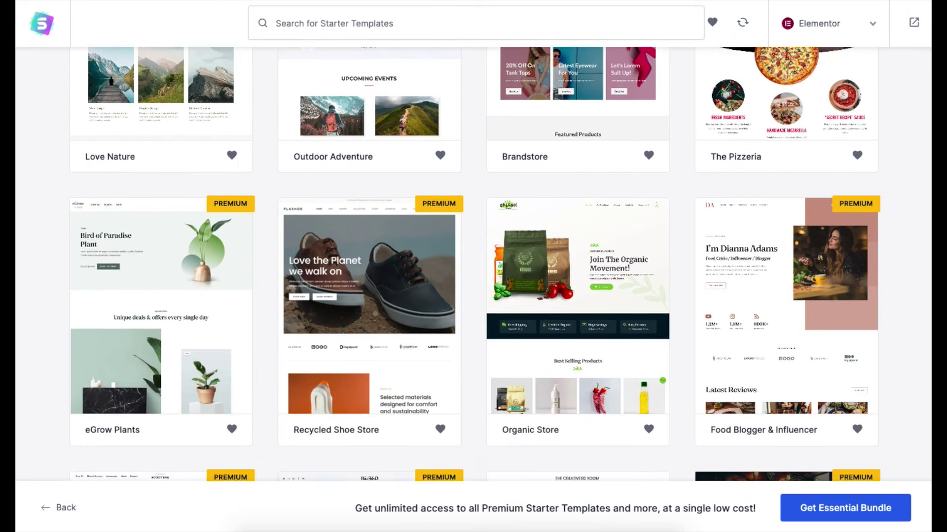
{"action": "scroll", "coordinate": [475, 264], "scroll_direction": "down", "scroll_amount": 5}
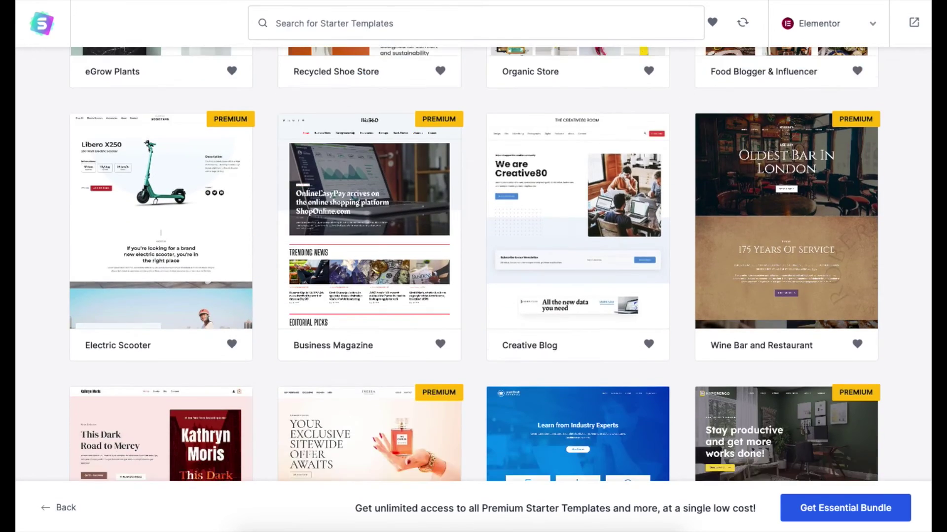
{"action": "scroll", "coordinate": [407, 393], "scroll_direction": "down", "scroll_amount": 5}
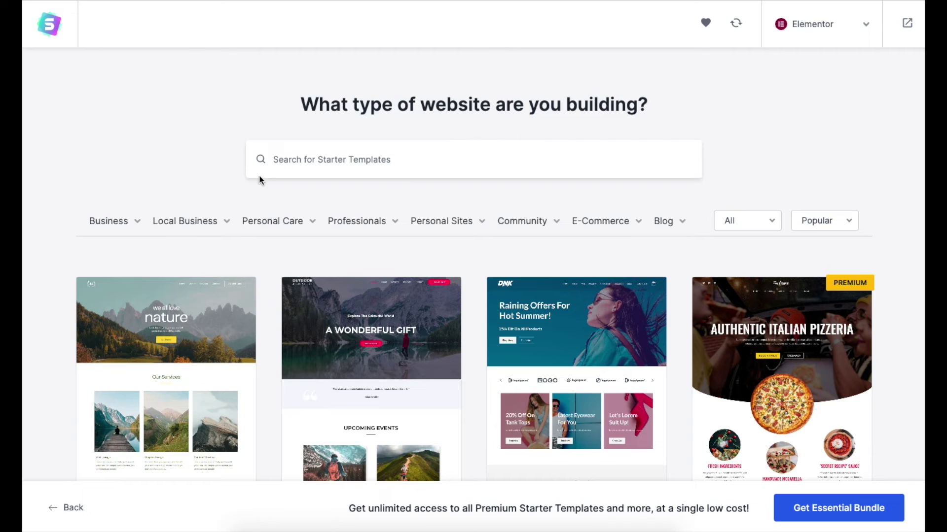
Search the starter templates for photography, look through the template categories and preview the Photographer template.
{"action": "left_click", "coordinate": [313, 159]}
{"action": "type", "text": "photography"}
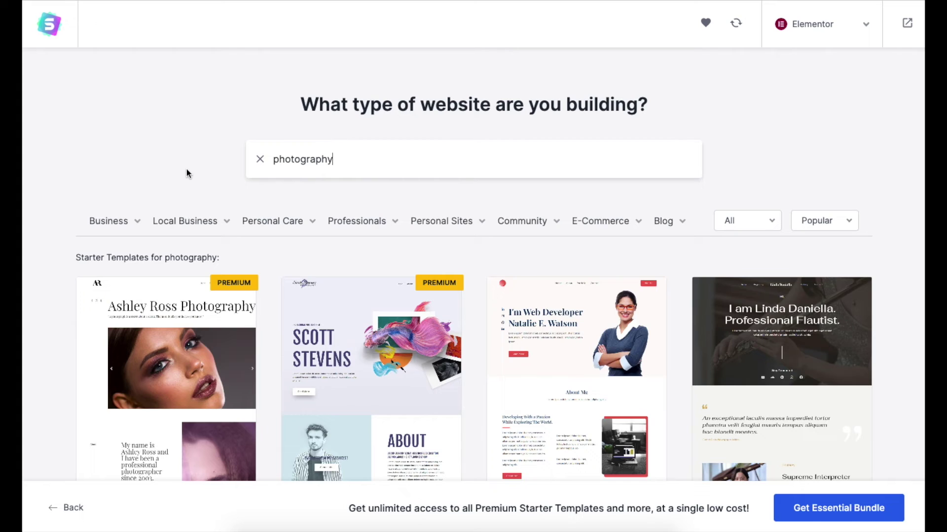
{"action": "left_click", "coordinate": [124, 223]}
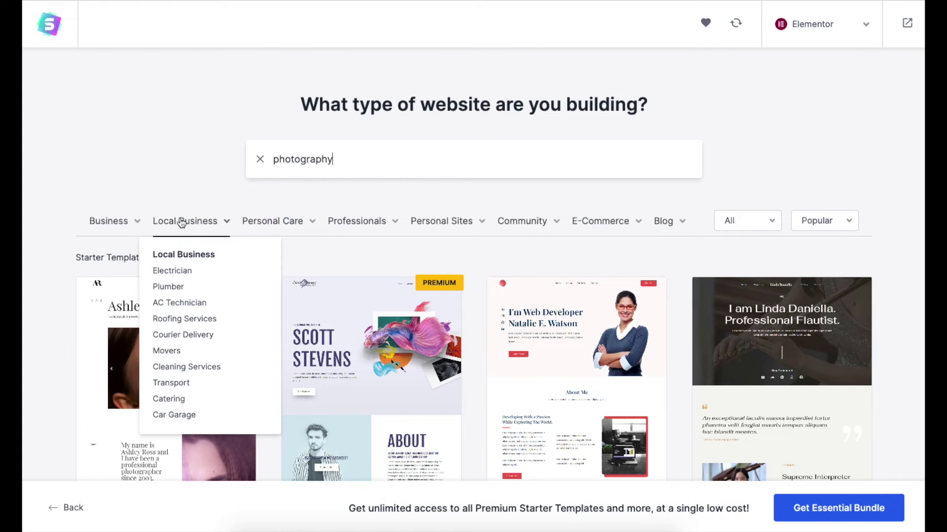
{"action": "mouse_move", "coordinate": [269, 230]}
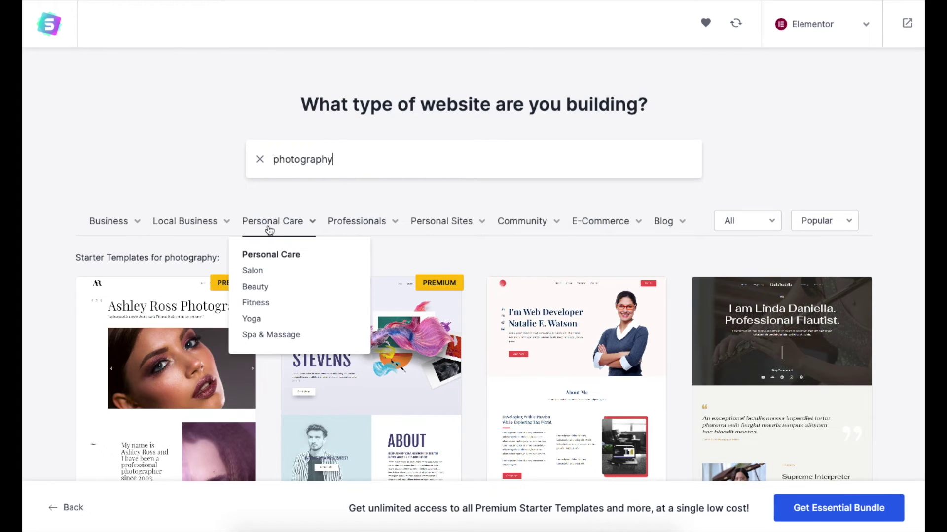
{"action": "left_click", "coordinate": [365, 380]}
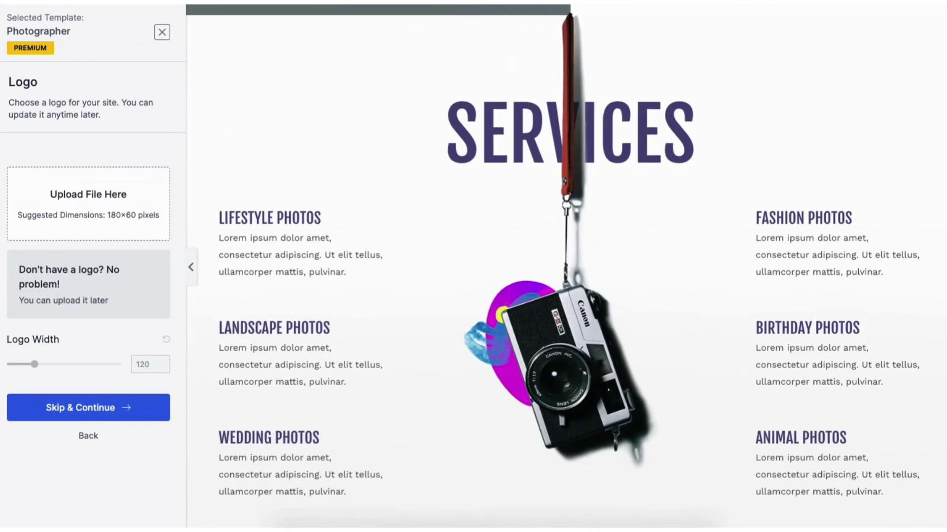
{"action": "left_click", "coordinate": [162, 33]}
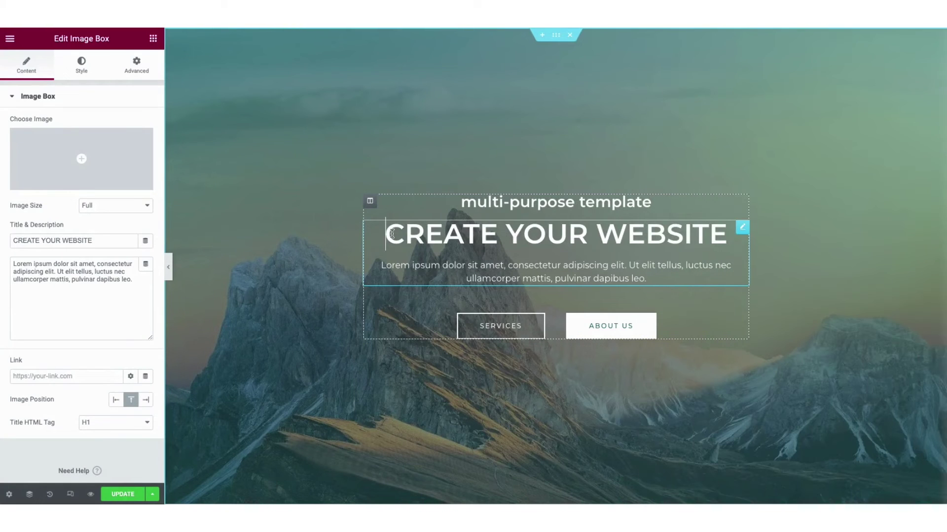
Replace the hero image box title CREATE YOUR WEBSITE with MY DEMO SITE in Elementor.
{"action": "left_click_drag", "start_coordinate": [385, 234], "coordinate": [720, 245]}
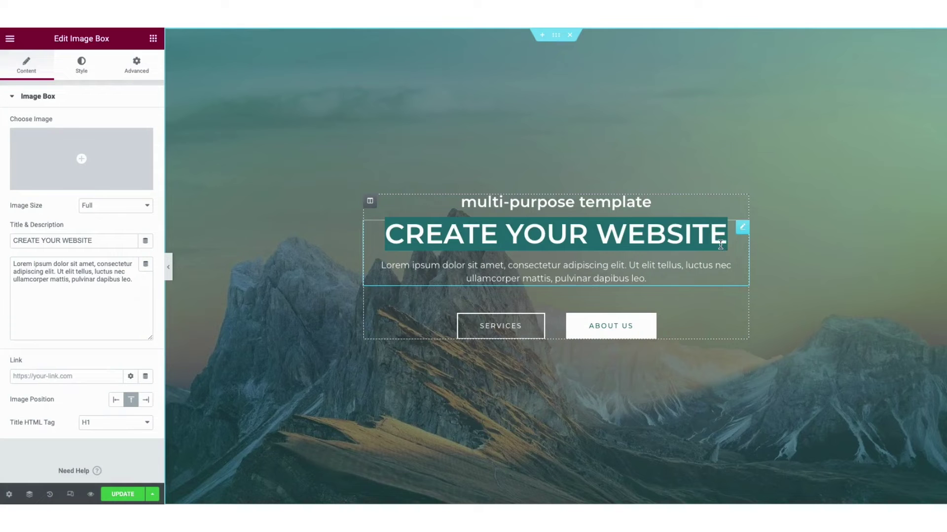
{"action": "type", "text": "MY DEMO SI"}
{"action": "type", "text": "TE"}
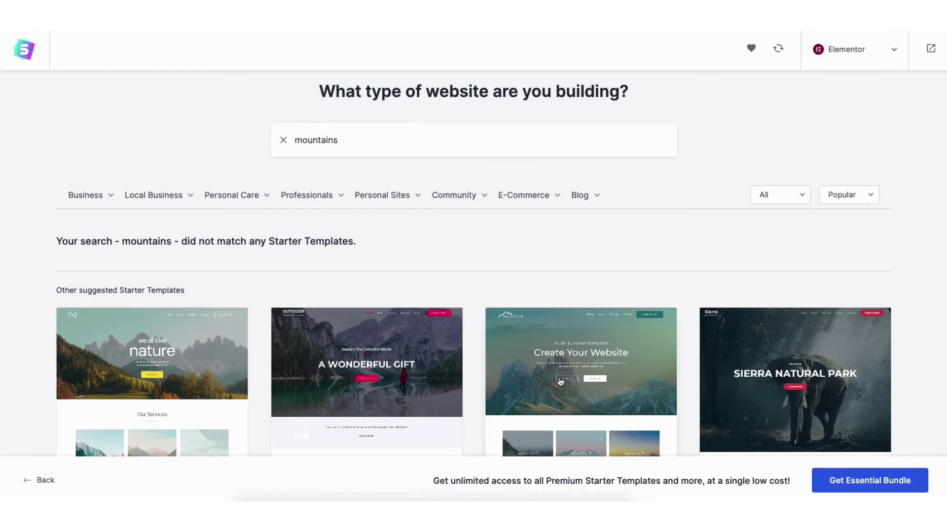
Build the website from the Mountain template, skipping the logo and keeping the default colors, Montserrat fonts and import options.
{"action": "left_click", "coordinate": [560, 383]}
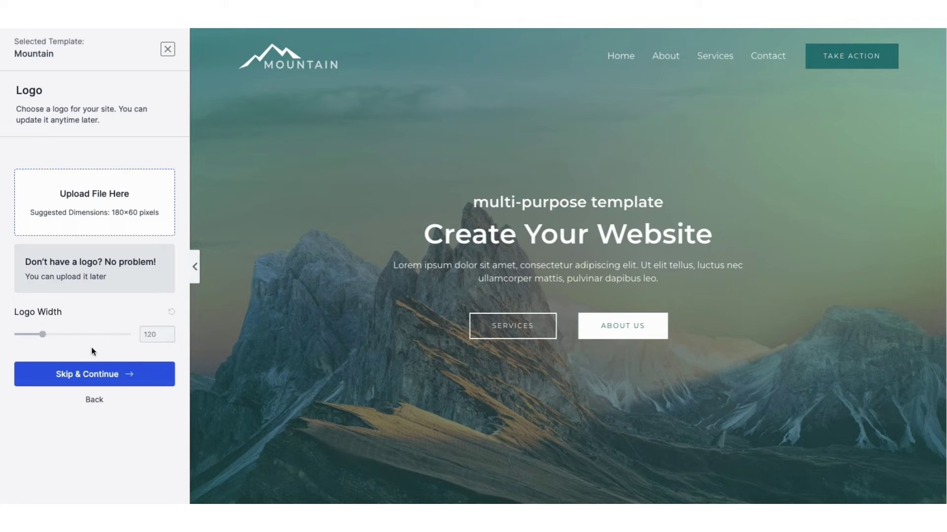
{"action": "left_click", "coordinate": [93, 374]}
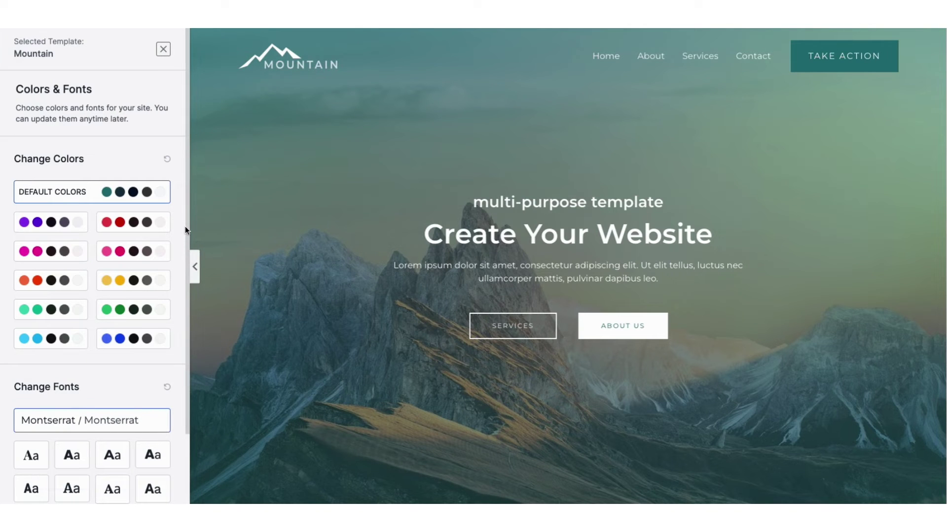
{"action": "left_click_drag", "start_coordinate": [186, 225], "coordinate": [187, 300]}
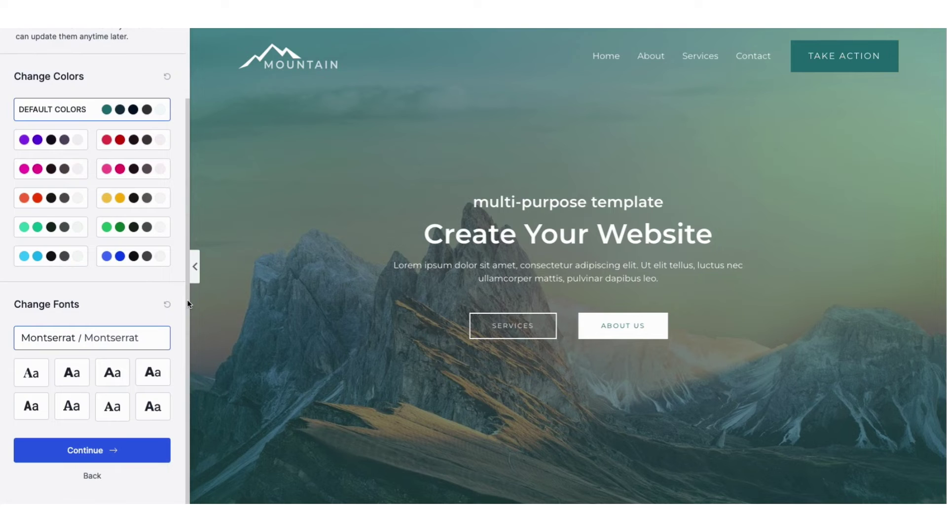
{"action": "left_click", "coordinate": [85, 452]}
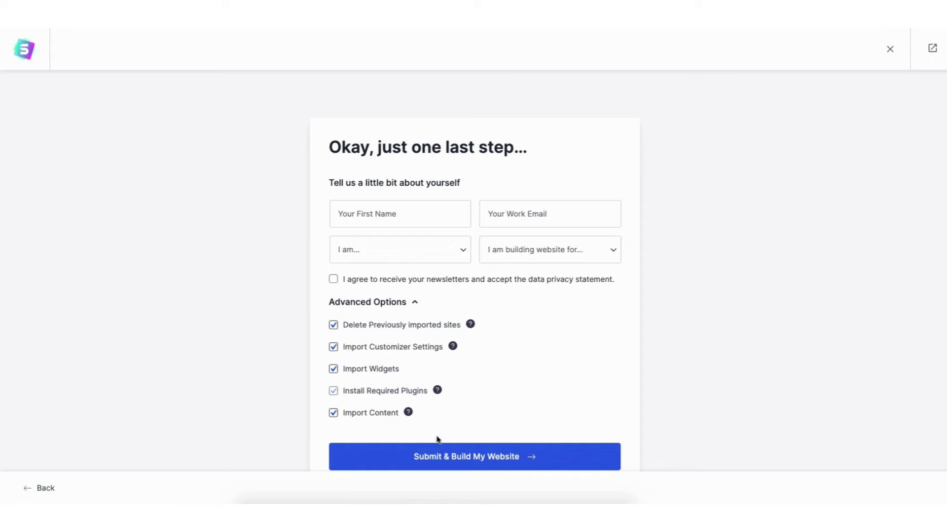
{"action": "left_click", "coordinate": [459, 457]}
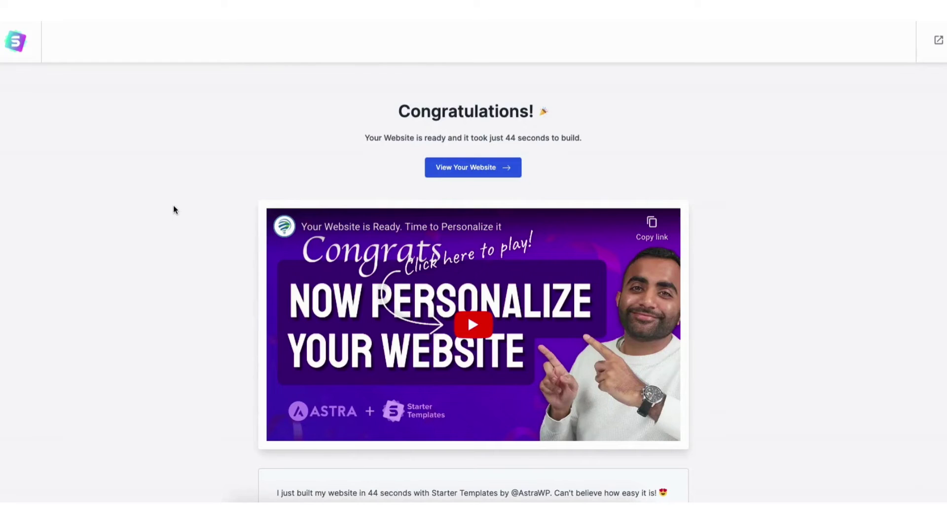
View the newly built website and look through its homepage sections down to the Call To Action.
{"action": "left_click", "coordinate": [443, 170]}
{"action": "scroll", "coordinate": [473, 275], "scroll_direction": "down", "scroll_amount": 6}
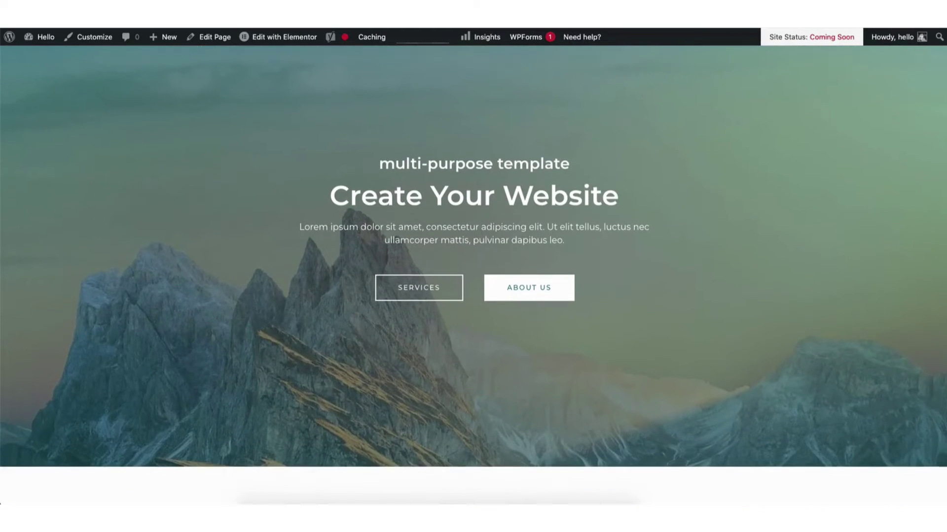
{"action": "scroll", "coordinate": [474, 275], "scroll_direction": "down", "scroll_amount": 8}
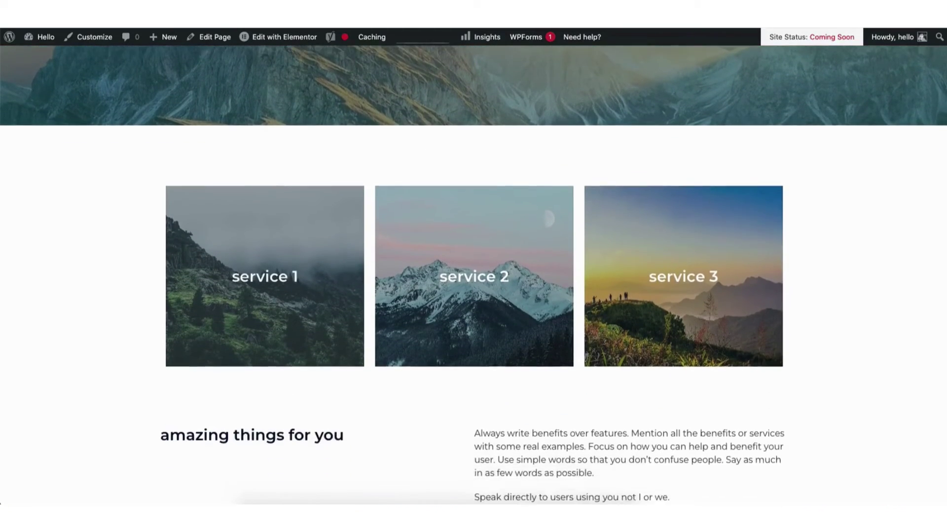
{"action": "scroll", "coordinate": [943, 224], "scroll_direction": "down", "scroll_amount": 7}
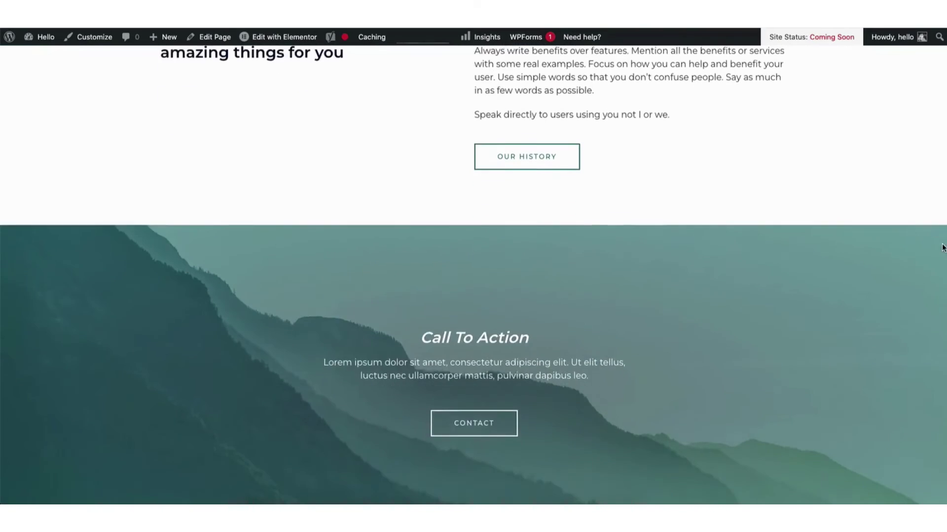
{"action": "scroll", "coordinate": [474, 275], "scroll_direction": "down", "scroll_amount": 2}
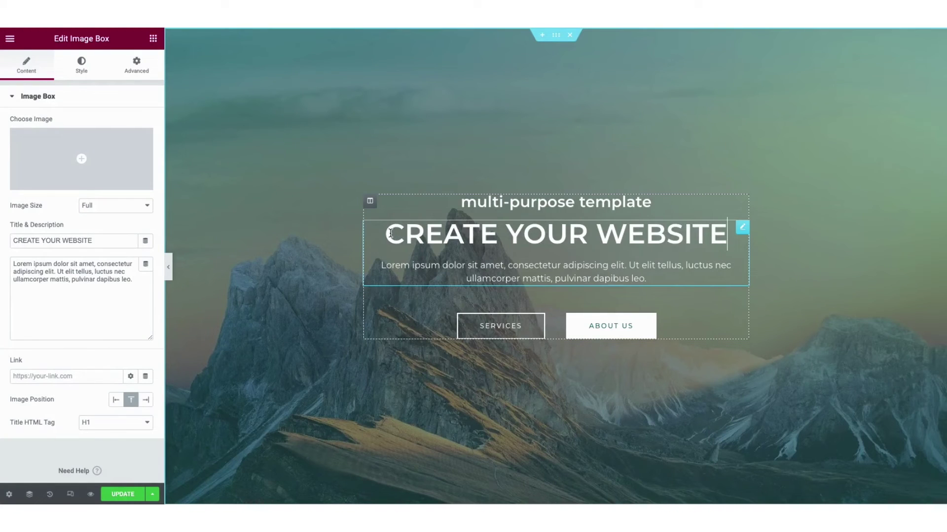
Try to retype the hero image box title in the Elementor editor.
{"action": "left_click_drag", "start_coordinate": [385, 234], "coordinate": [727, 239]}
{"action": "type", "text": "MY D"}
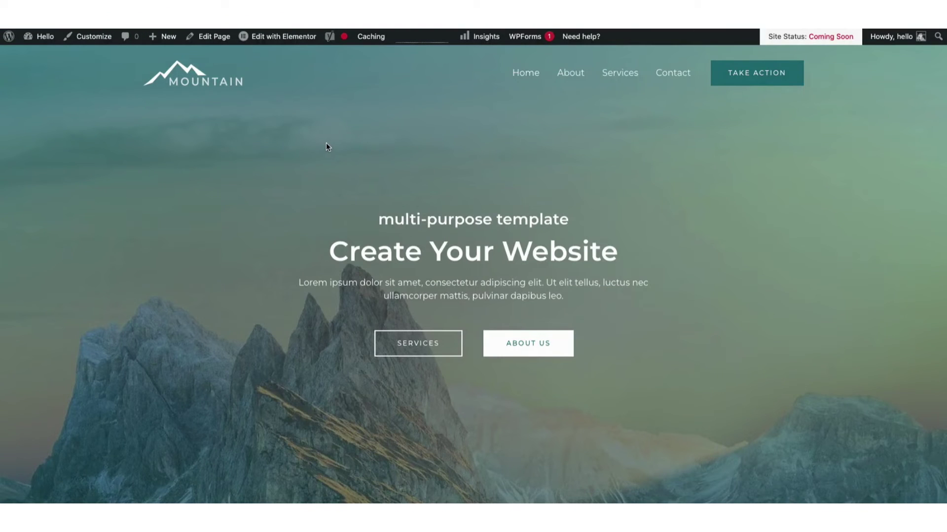
Open the homepage in Elementor and replace the hero title with MY DEMO WEBSITE.
{"action": "left_click", "coordinate": [268, 38]}
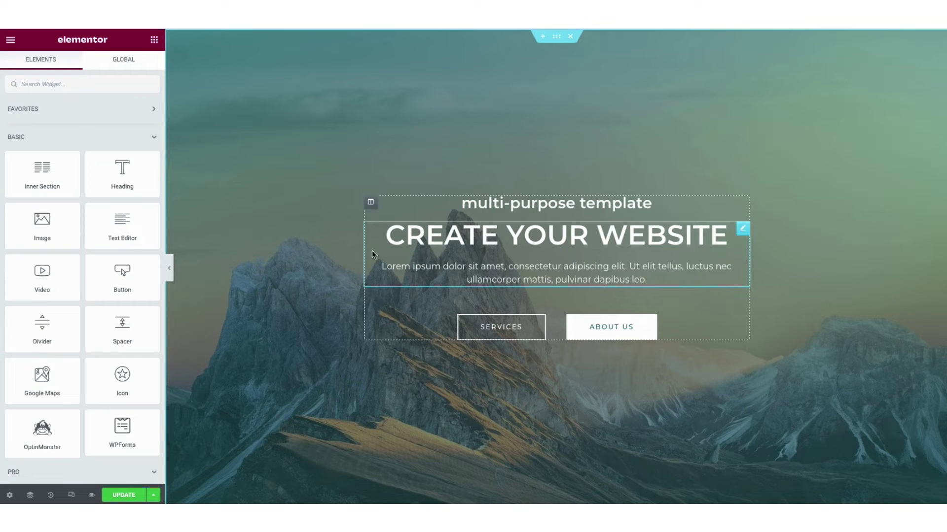
{"action": "left_click", "coordinate": [415, 235]}
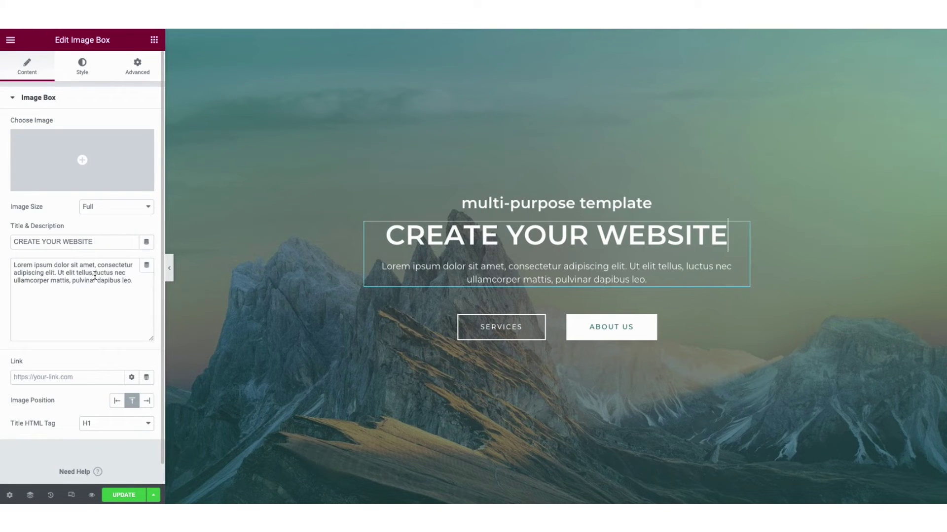
{"action": "left_click_drag", "start_coordinate": [386, 237], "coordinate": [720, 243]}
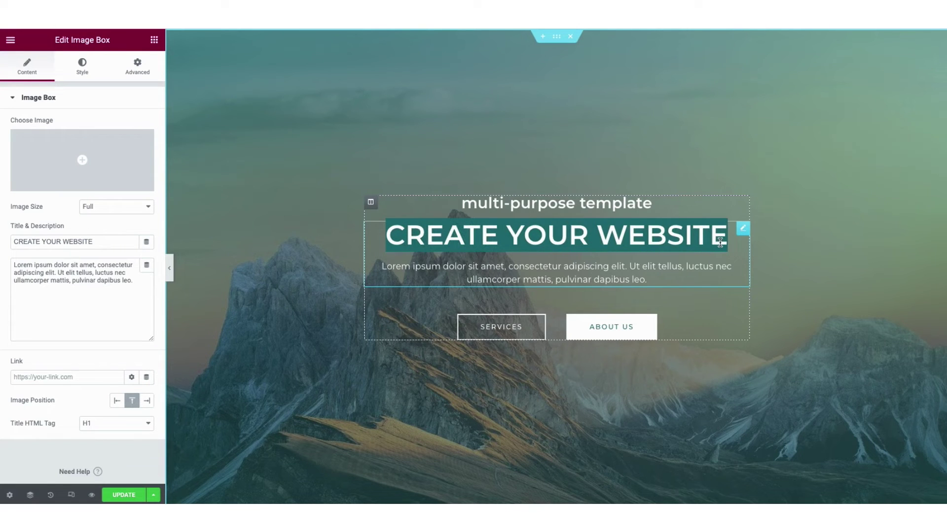
{"action": "key", "text": "BackSpace"}
{"action": "type", "text": "MY DEMO WEBSITE"}
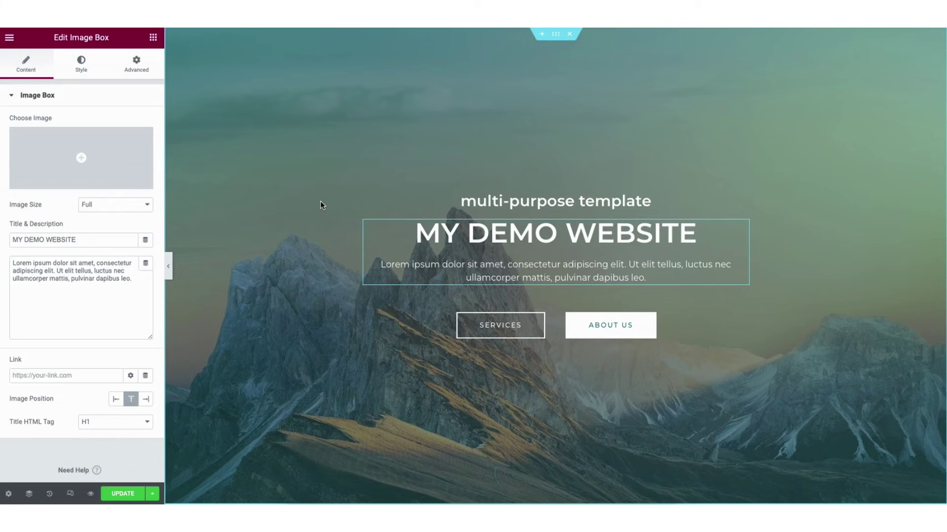
Open the hero section's background style settings and check the media library for images that could replace the background.
{"action": "right_click", "coordinate": [321, 202]}
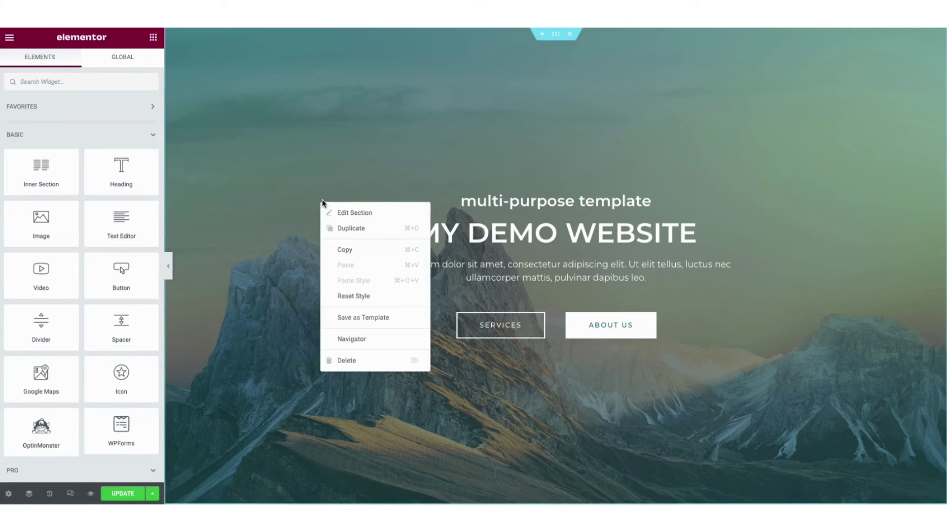
{"action": "left_click", "coordinate": [375, 215]}
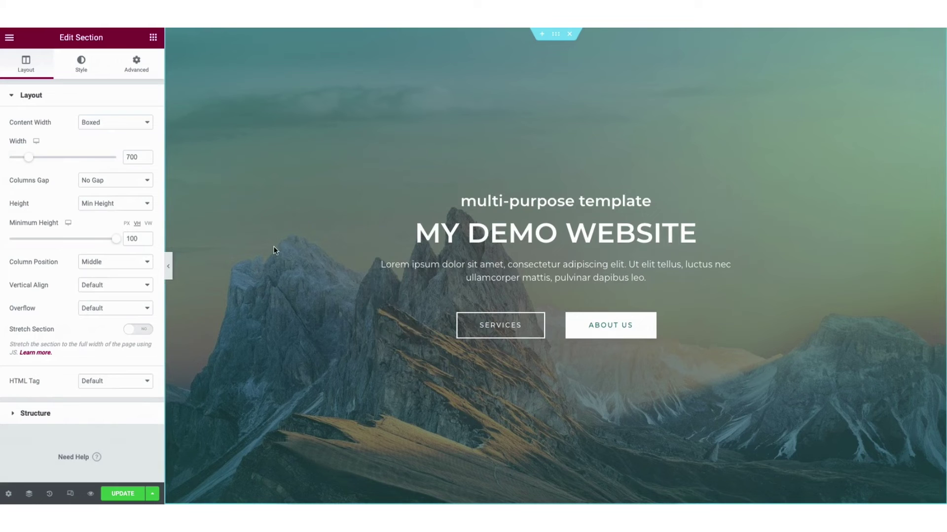
{"action": "left_click", "coordinate": [79, 65]}
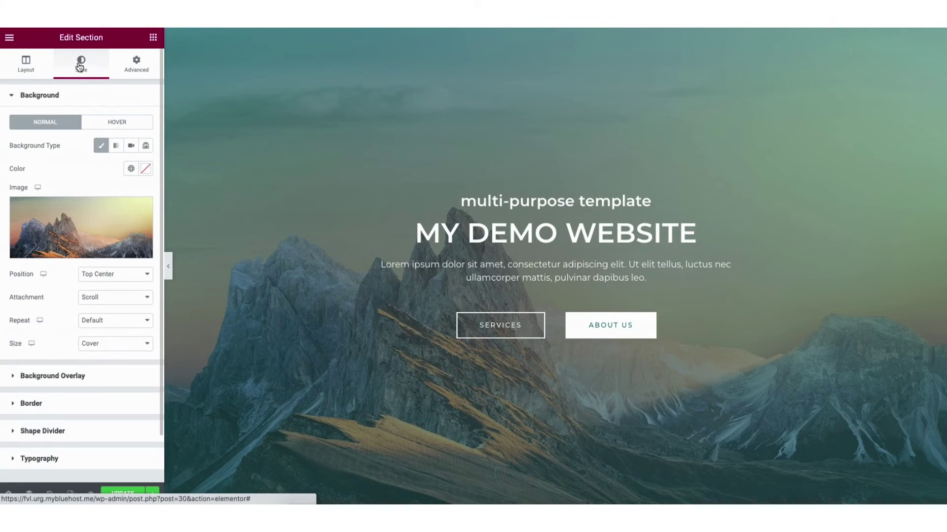
{"action": "mouse_move", "coordinate": [106, 220]}
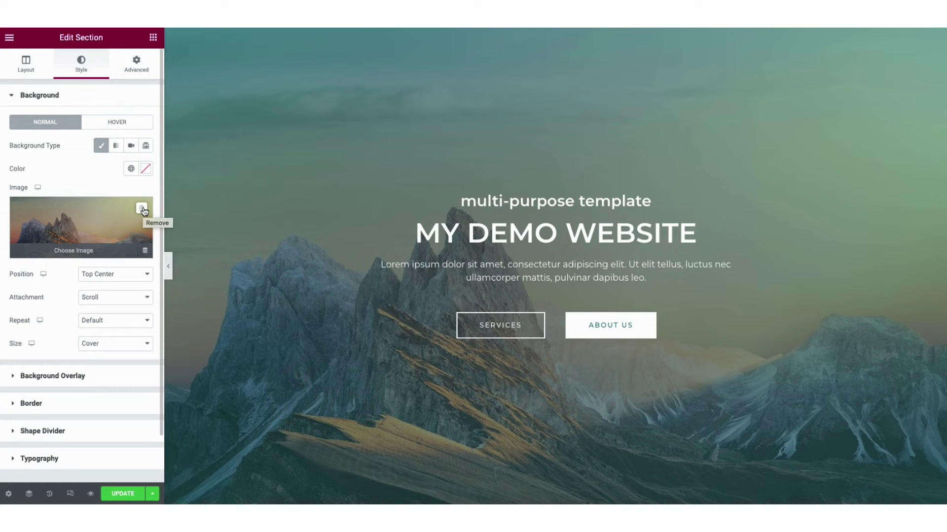
{"action": "left_click", "coordinate": [76, 253]}
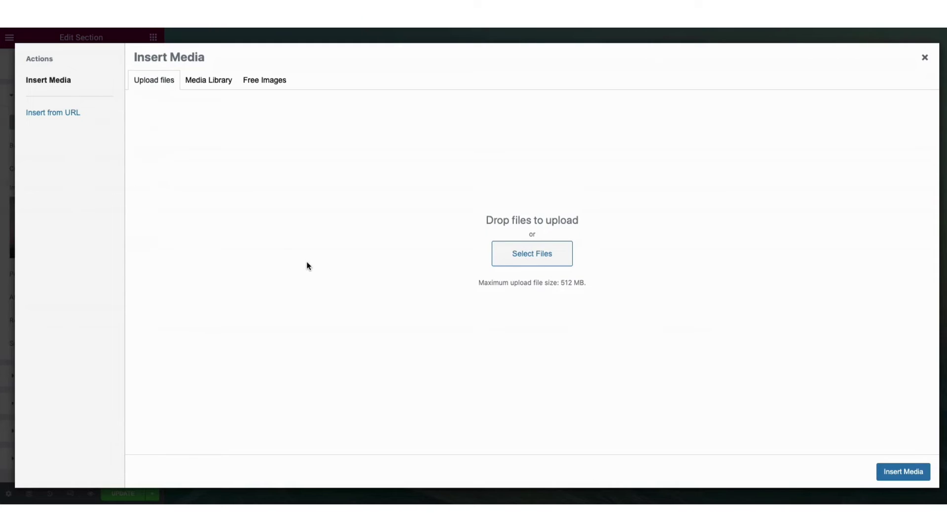
{"action": "left_click", "coordinate": [218, 84]}
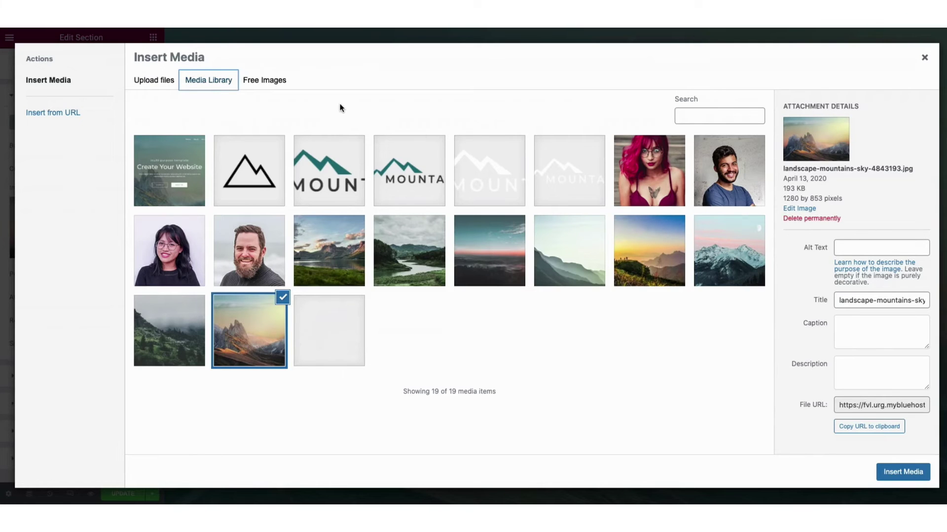
{"action": "left_click", "coordinate": [923, 61]}
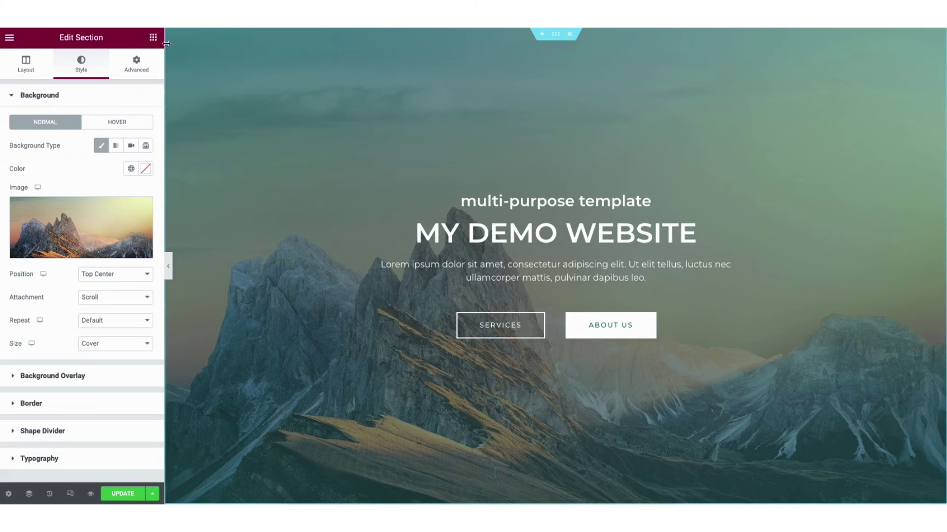
Add a Text Editor widget under the amazing things for you heading and duplicate it.
{"action": "left_click", "coordinate": [153, 38]}
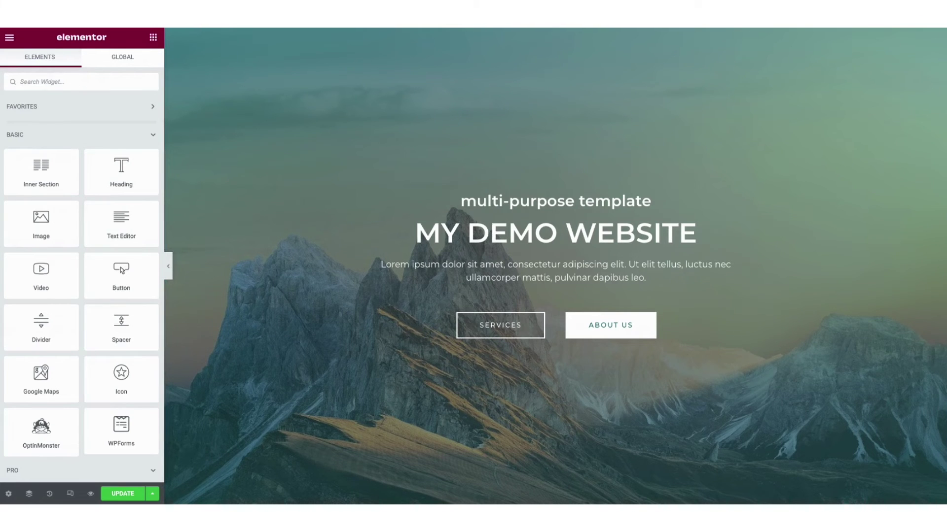
{"action": "scroll", "coordinate": [555, 266], "scroll_direction": "down", "scroll_amount": 15}
{"action": "scroll", "coordinate": [199, 234], "scroll_direction": "up", "scroll_amount": 2}
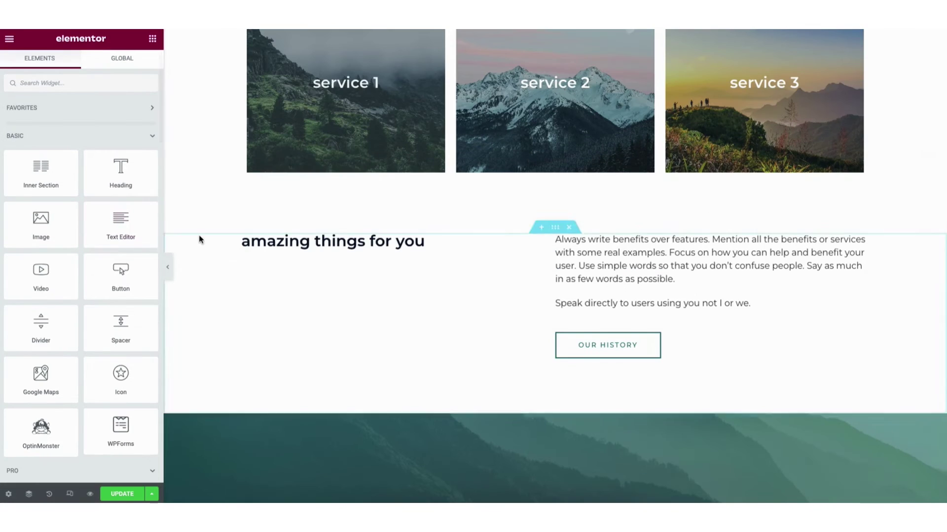
{"action": "left_click_drag", "start_coordinate": [124, 222], "coordinate": [289, 252]}
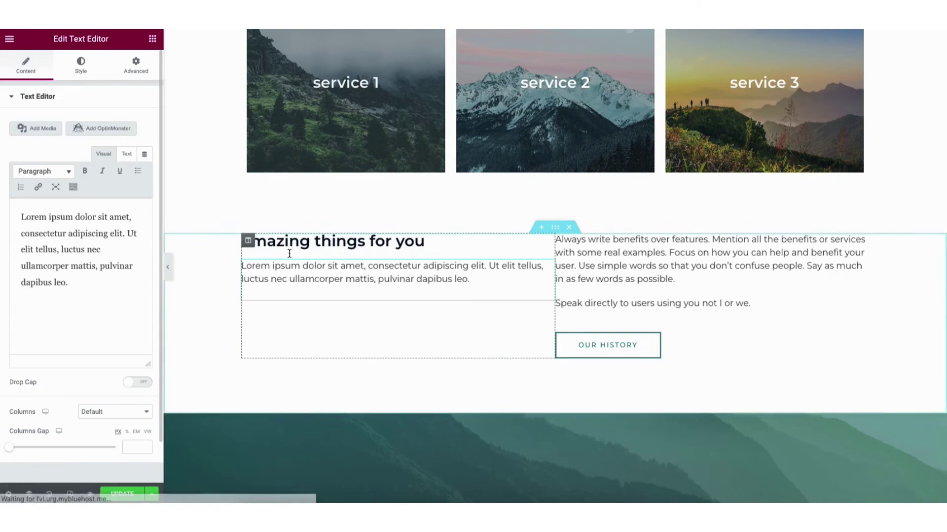
{"action": "scroll", "coordinate": [290, 254], "scroll_direction": "down", "scroll_amount": 1}
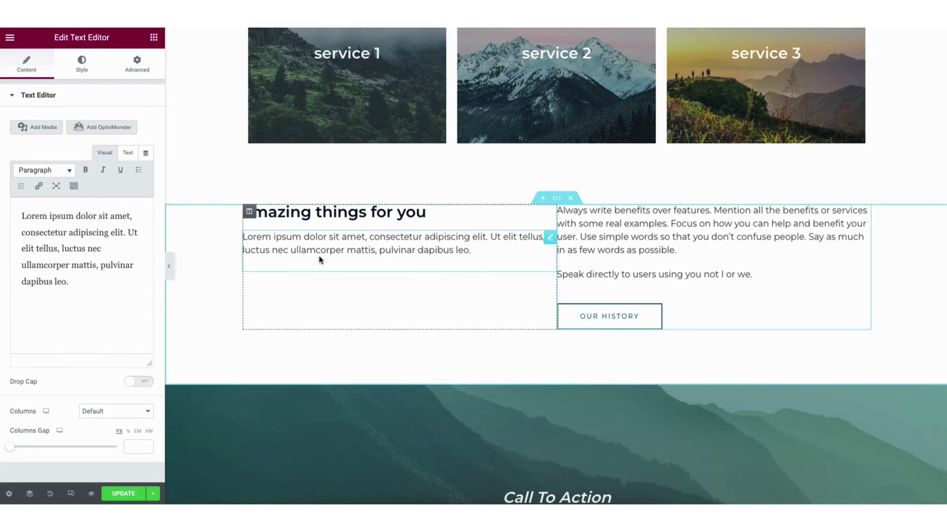
{"action": "right_click", "coordinate": [318, 246]}
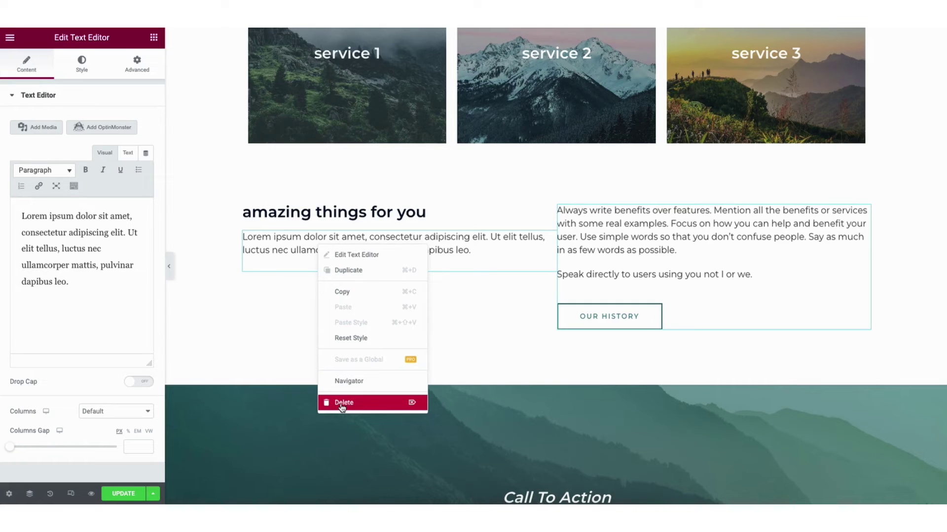
{"action": "left_click", "coordinate": [349, 271]}
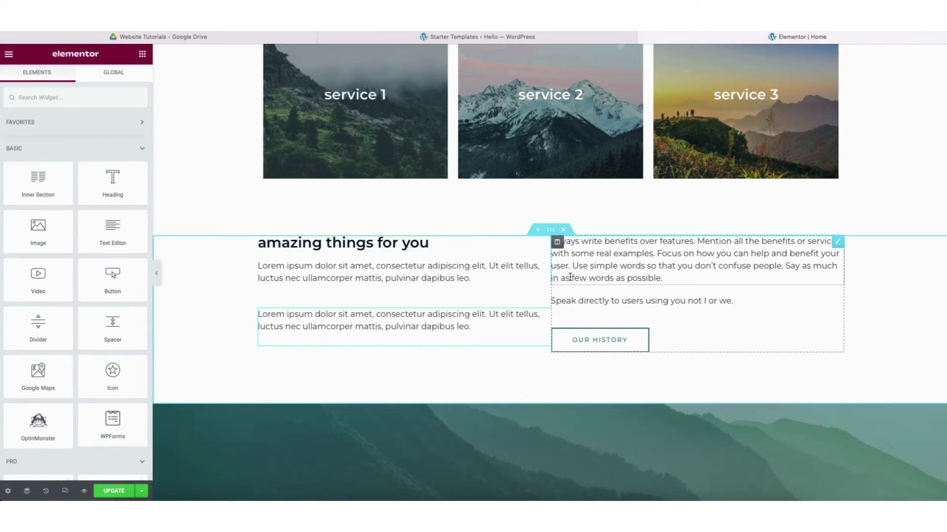
Try moving the Our History button between the two duplicated text blocks and undo the move.
{"action": "left_click_drag", "start_coordinate": [567, 332], "coordinate": [365, 299]}
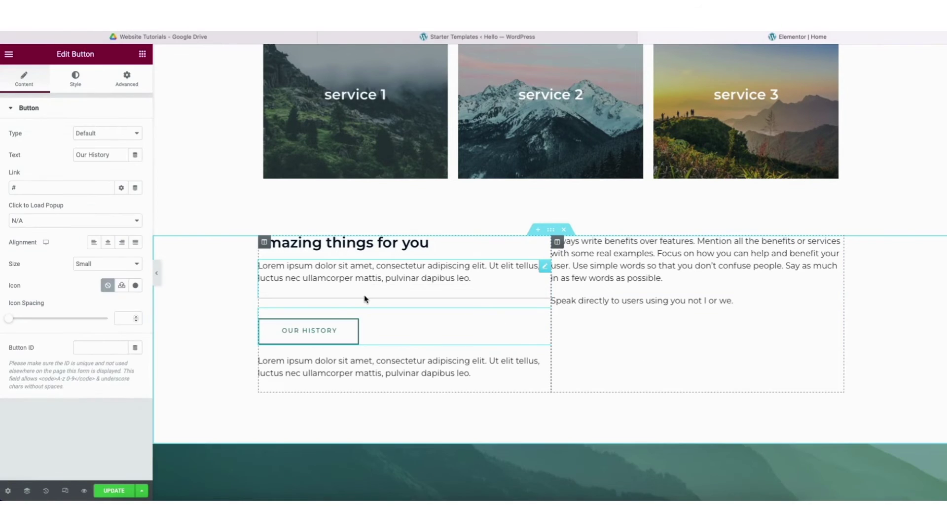
{"action": "key", "text": "ctrl+z"}
Check the amazing things for you heading's content settings and its style and typography options.
{"action": "left_click", "coordinate": [394, 263]}
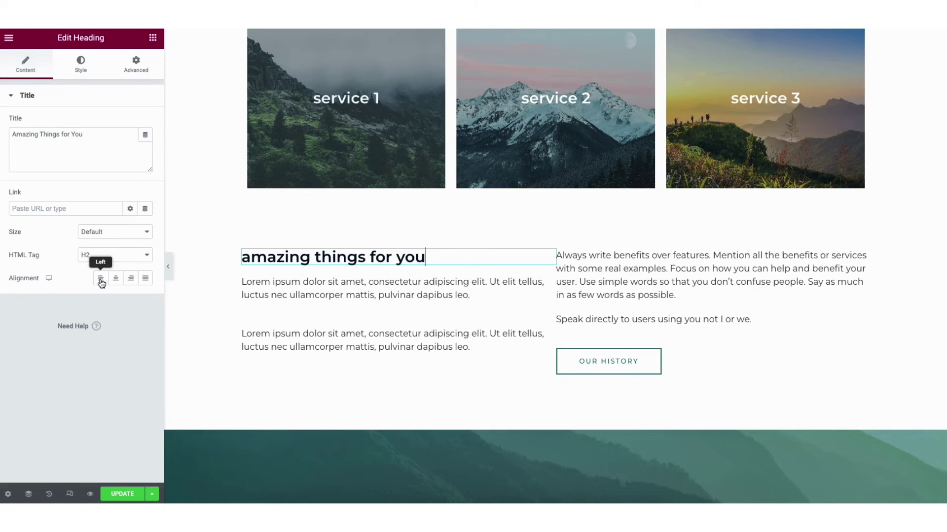
{"action": "left_click", "coordinate": [82, 72]}
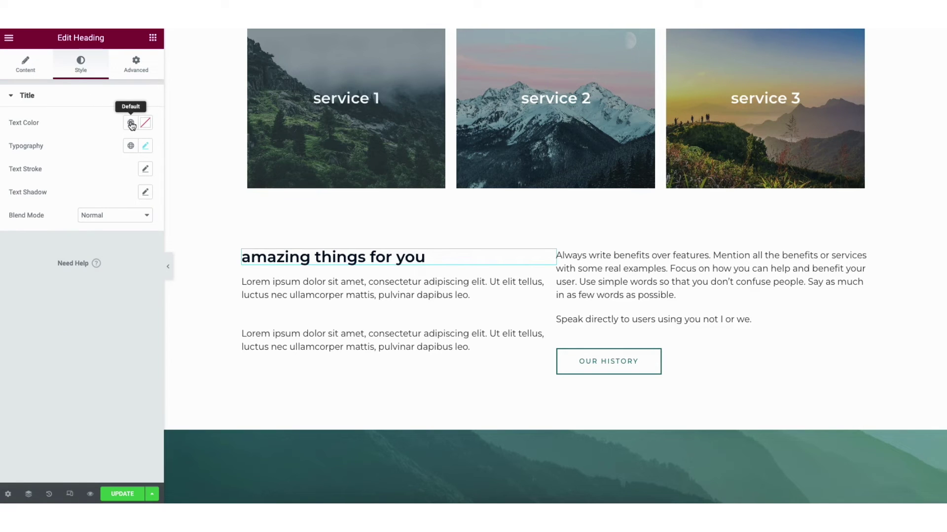
{"action": "left_click", "coordinate": [145, 146]}
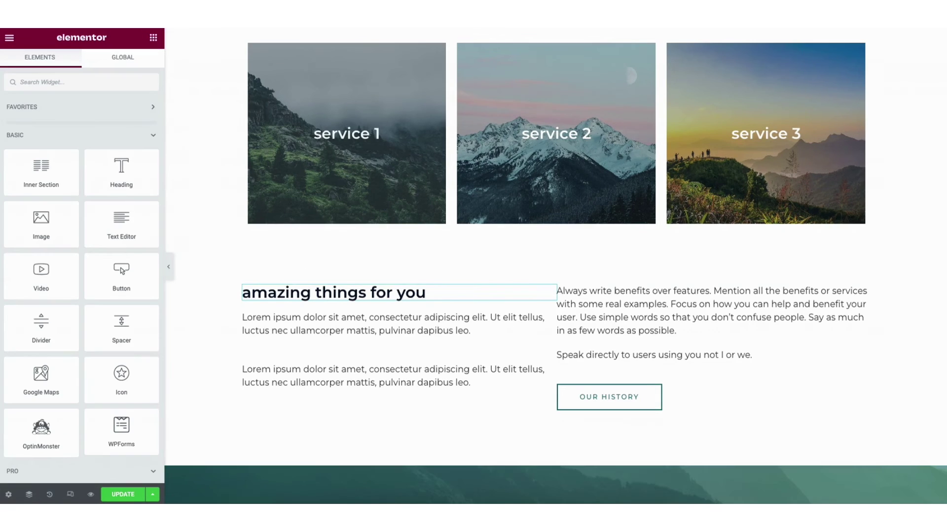
Add a section with two equal columns below the last homepage section and place a Heading widget in its first column.
{"action": "scroll", "coordinate": [541, 284], "scroll_direction": "down", "scroll_amount": 15}
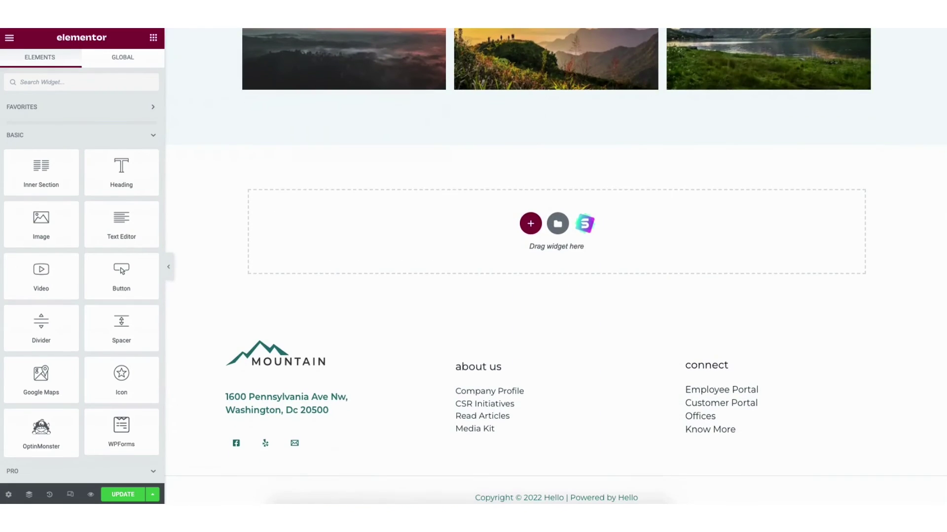
{"action": "left_click", "coordinate": [531, 225]}
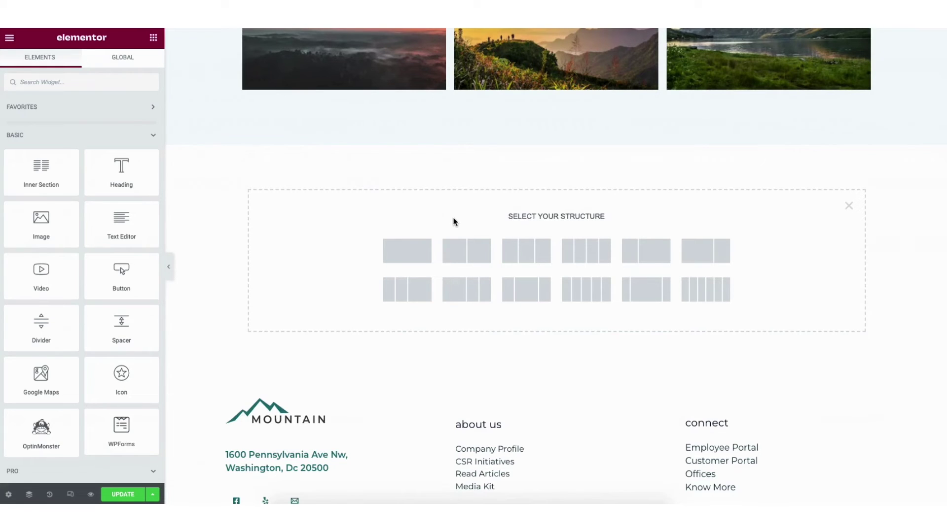
{"action": "left_click", "coordinate": [466, 251]}
{"action": "left_click_drag", "start_coordinate": [124, 178], "coordinate": [409, 157]}
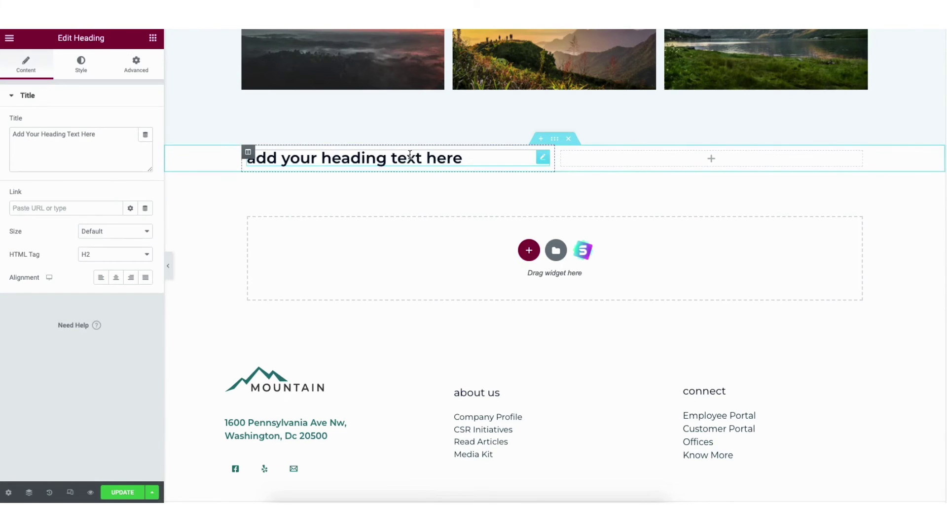
Insert the black two-column Frequently asked questions block from the Elementor template library.
{"action": "left_click", "coordinate": [560, 251]}
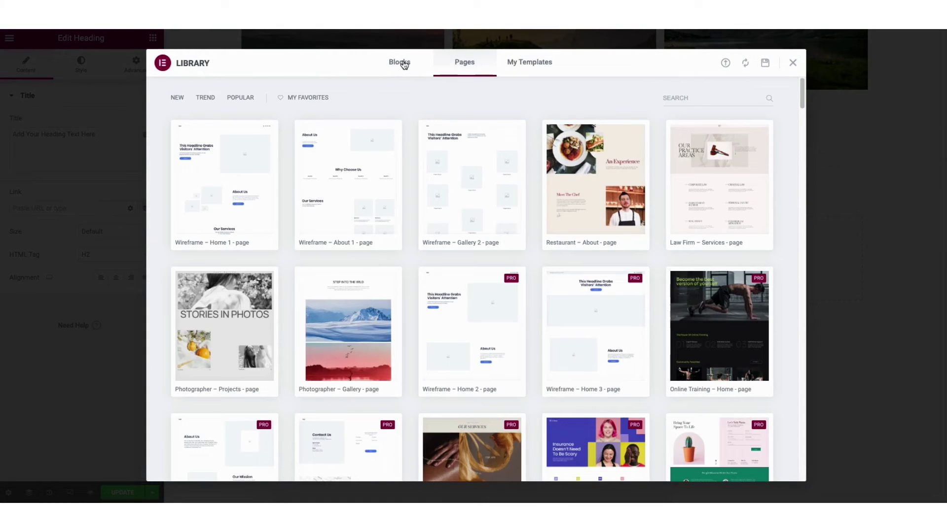
{"action": "left_click", "coordinate": [403, 64]}
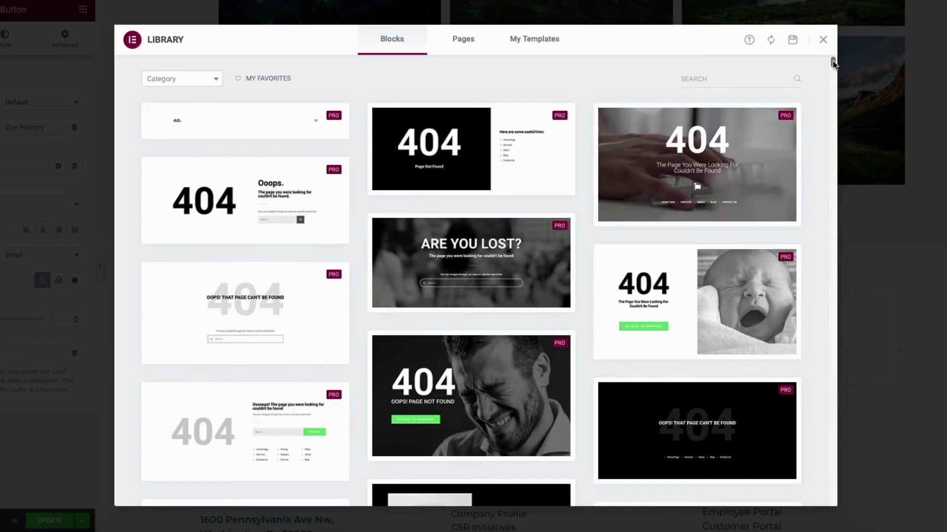
{"action": "scroll", "coordinate": [802, 86], "scroll_direction": "down", "scroll_amount": 3}
{"action": "left_click_drag", "start_coordinate": [833, 65], "coordinate": [836, 181]}
{"action": "left_click", "coordinate": [693, 193]}
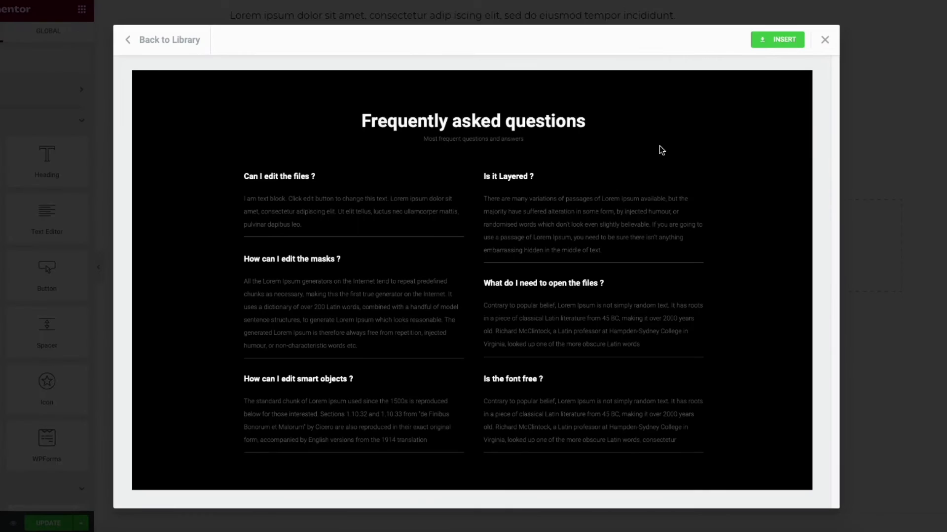
{"action": "left_click", "coordinate": [774, 40]}
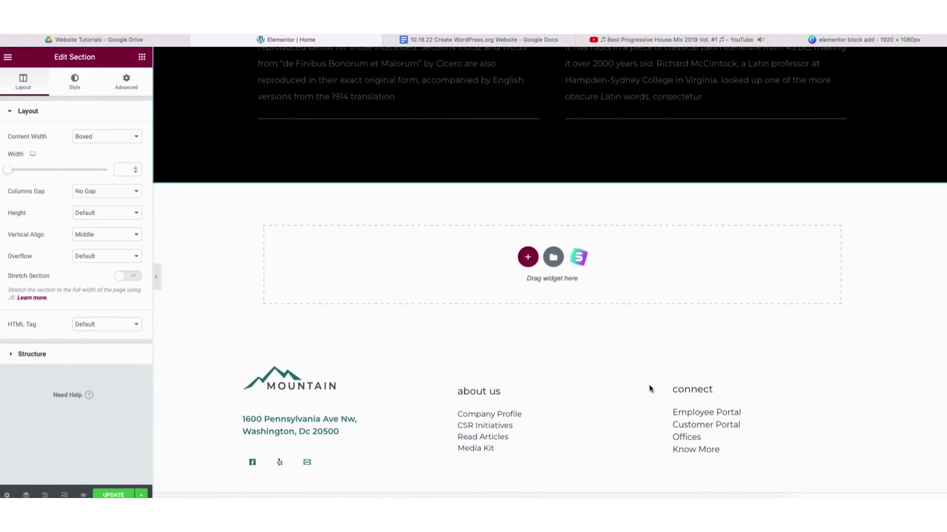
Import the Starter Templates block with a secondary heading and three small-image services, Service One to Service Three.
{"action": "left_click", "coordinate": [579, 259]}
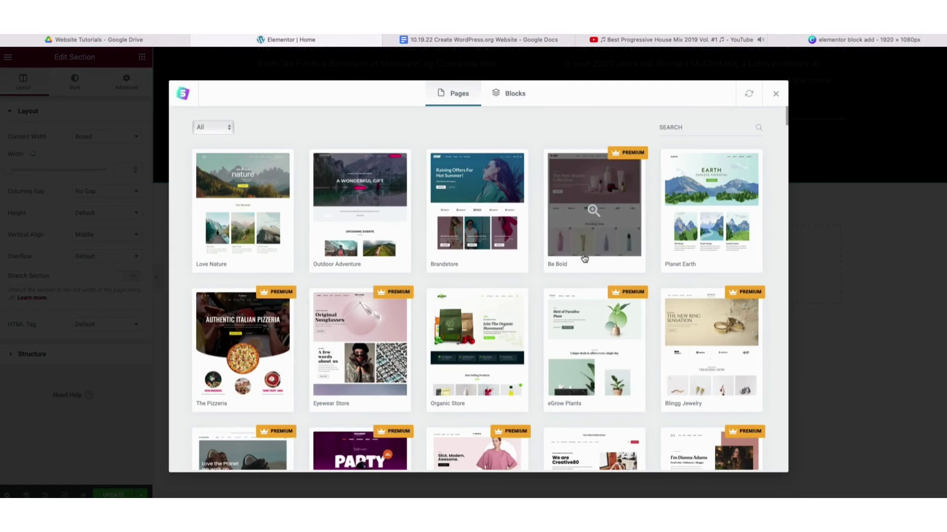
{"action": "left_click", "coordinate": [519, 98]}
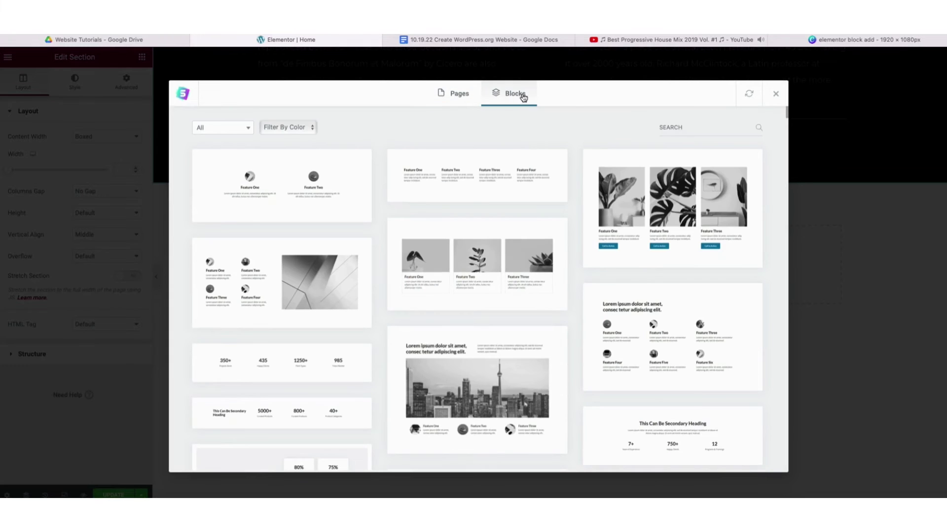
{"action": "scroll", "coordinate": [786, 119], "scroll_direction": "down", "scroll_amount": 7}
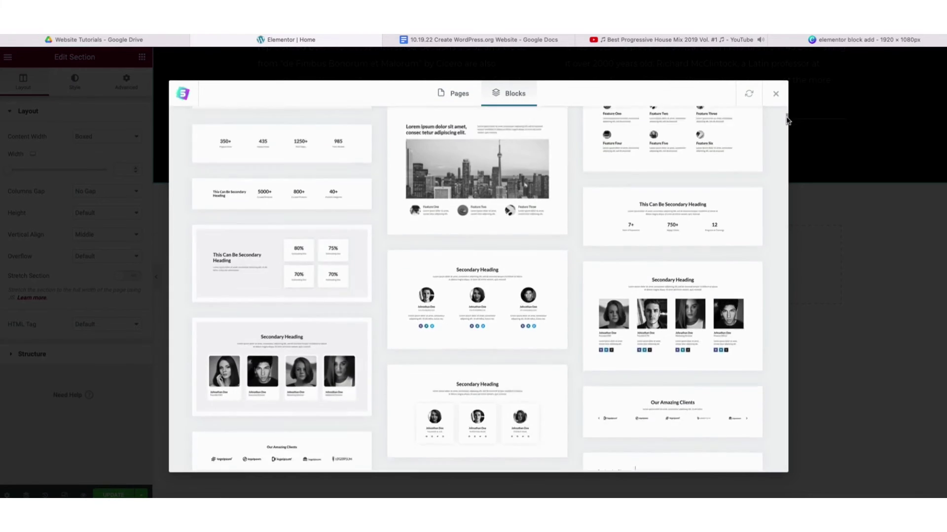
{"action": "left_click_drag", "start_coordinate": [786, 124], "coordinate": [786, 176]}
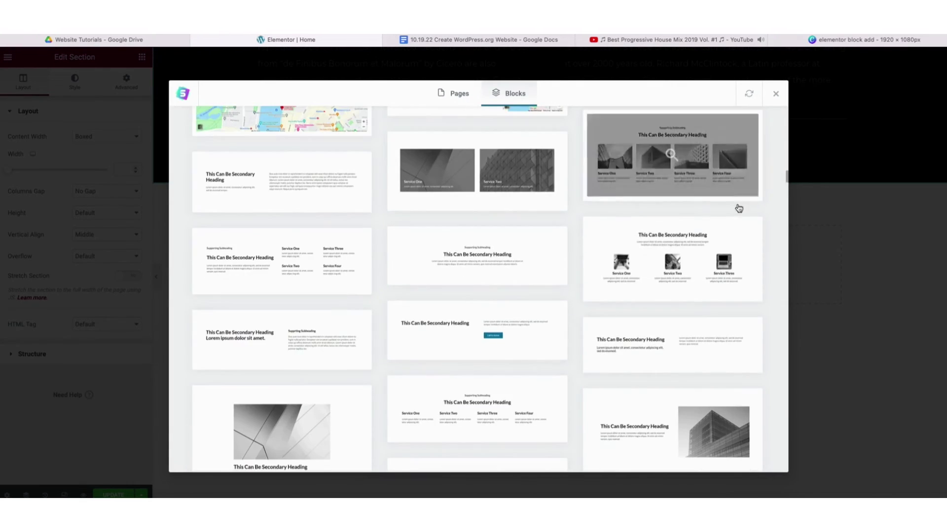
{"action": "left_click", "coordinate": [670, 261]}
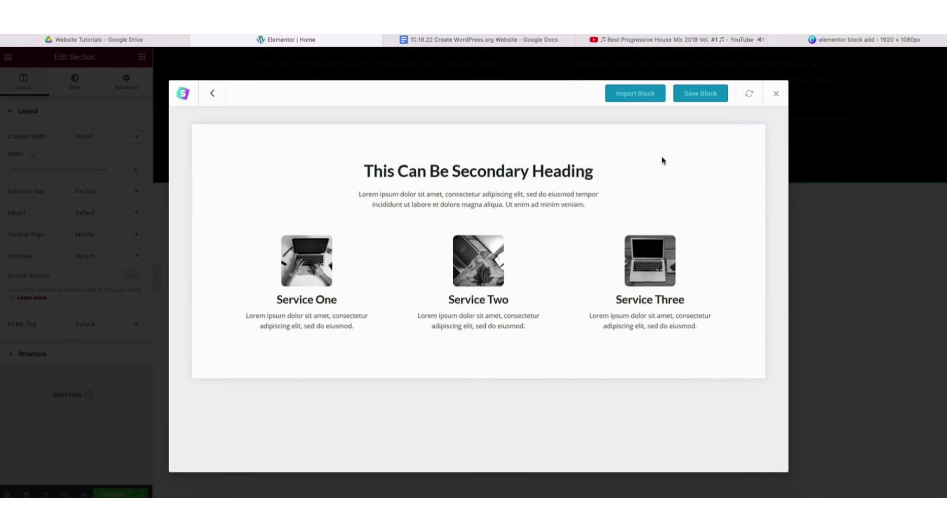
{"action": "left_click", "coordinate": [629, 96]}
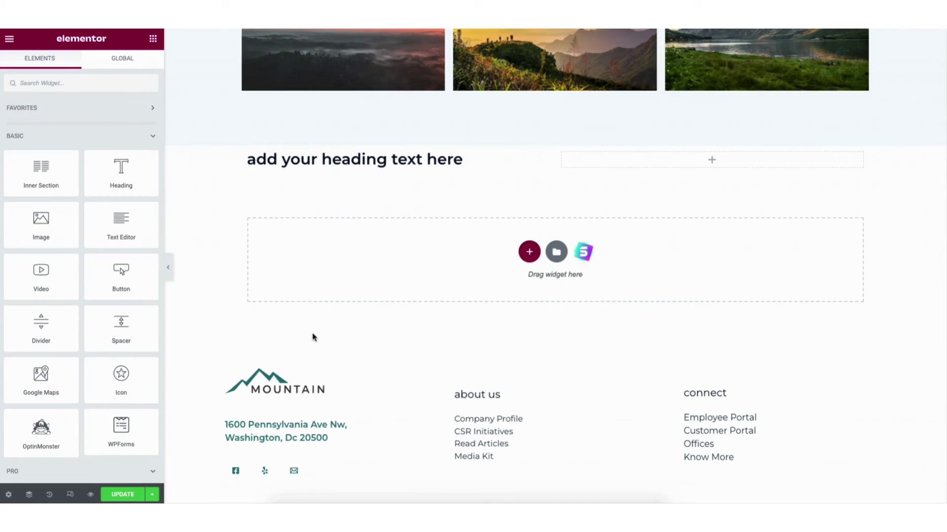
Place a WPForms widget in the new section's empty second column and assign it the Contact Form.
{"action": "left_click_drag", "start_coordinate": [113, 437], "coordinate": [689, 156]}
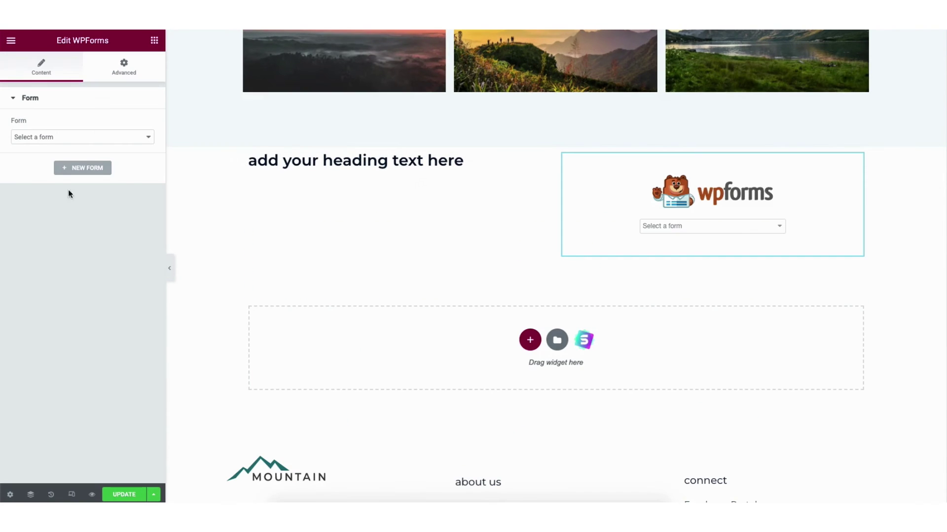
{"action": "left_click", "coordinate": [33, 136]}
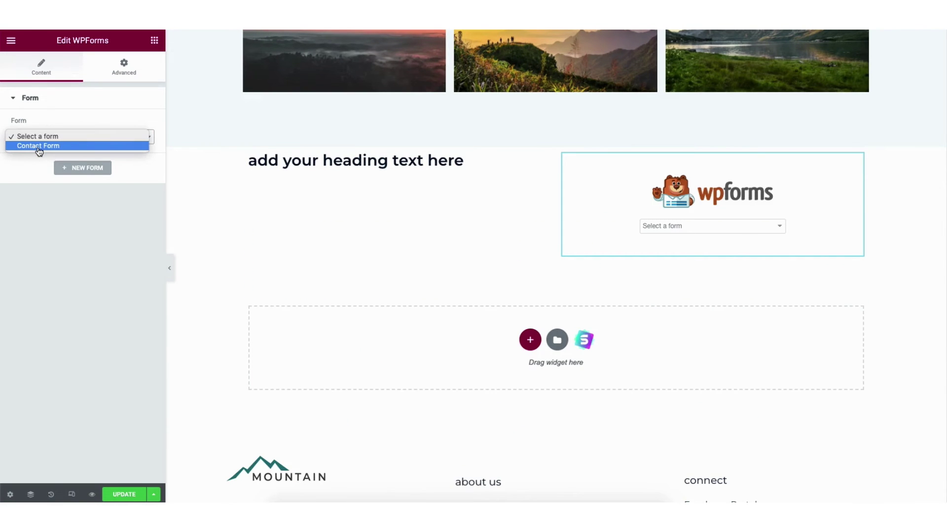
{"action": "left_click", "coordinate": [39, 146]}
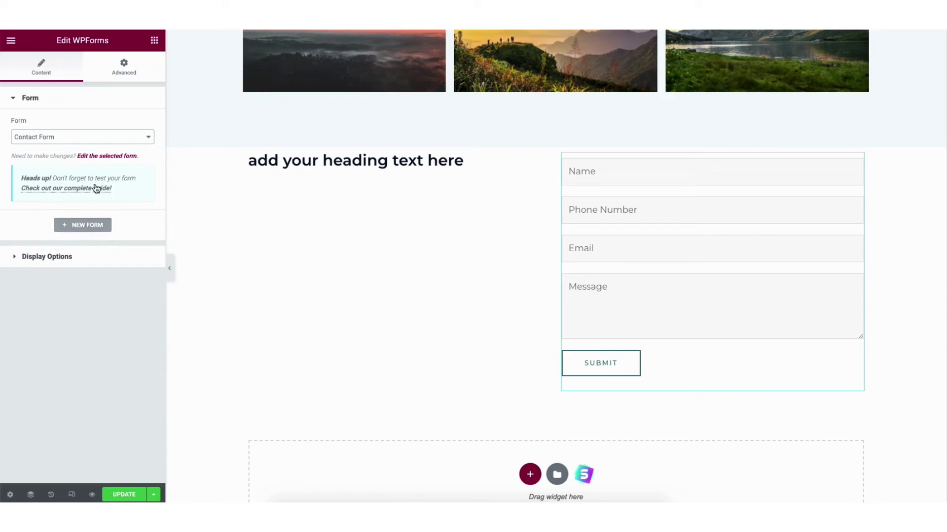
Open the selected Contact Form for editing and add another Email field directly below the Your Name field.
{"action": "left_click", "coordinate": [95, 157]}
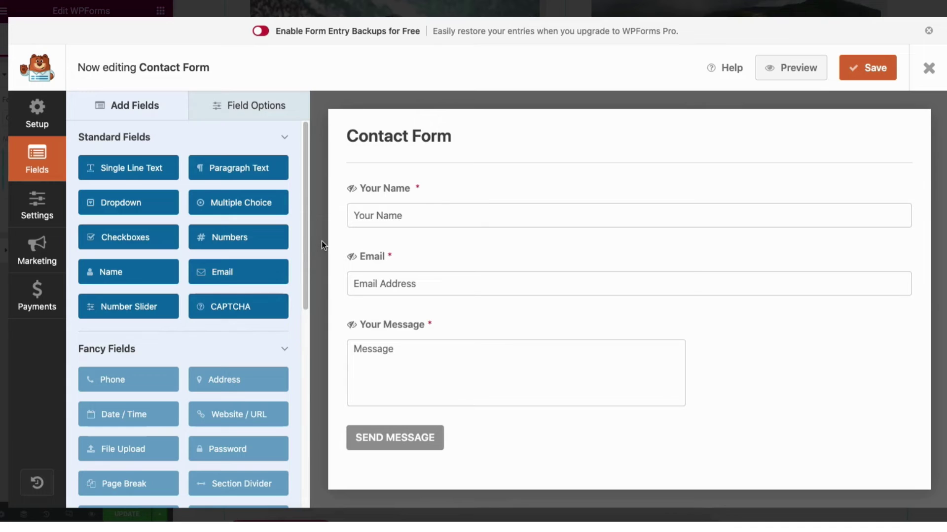
{"action": "mouse_move", "coordinate": [458, 211]}
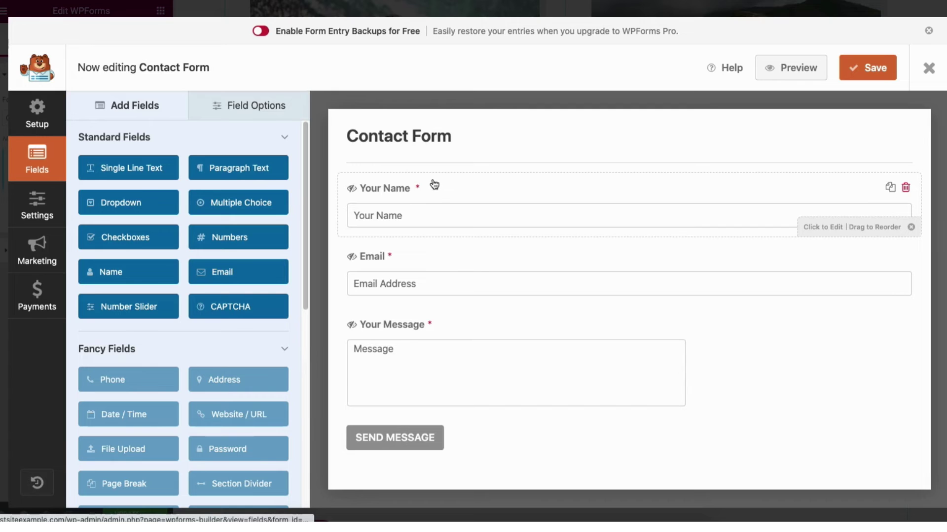
{"action": "left_click_drag", "start_coordinate": [436, 227], "coordinate": [420, 184]}
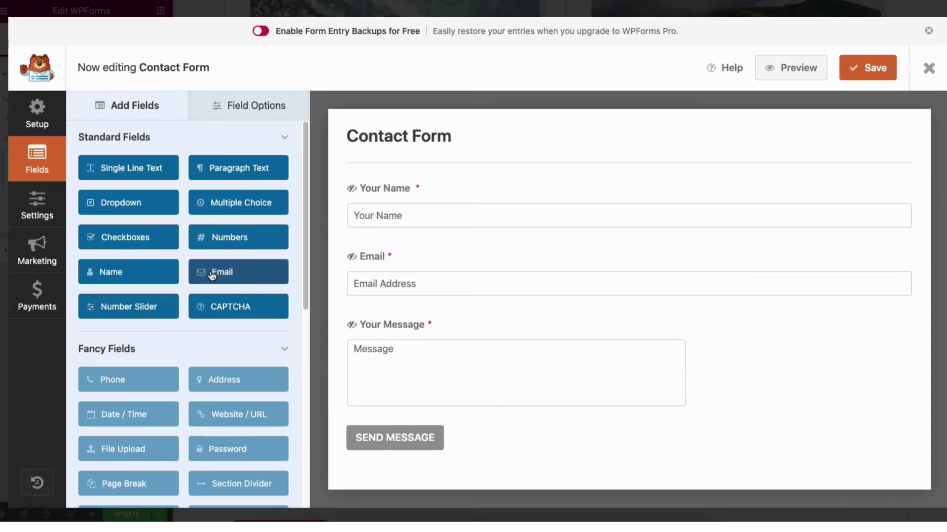
{"action": "left_click_drag", "start_coordinate": [212, 272], "coordinate": [375, 260]}
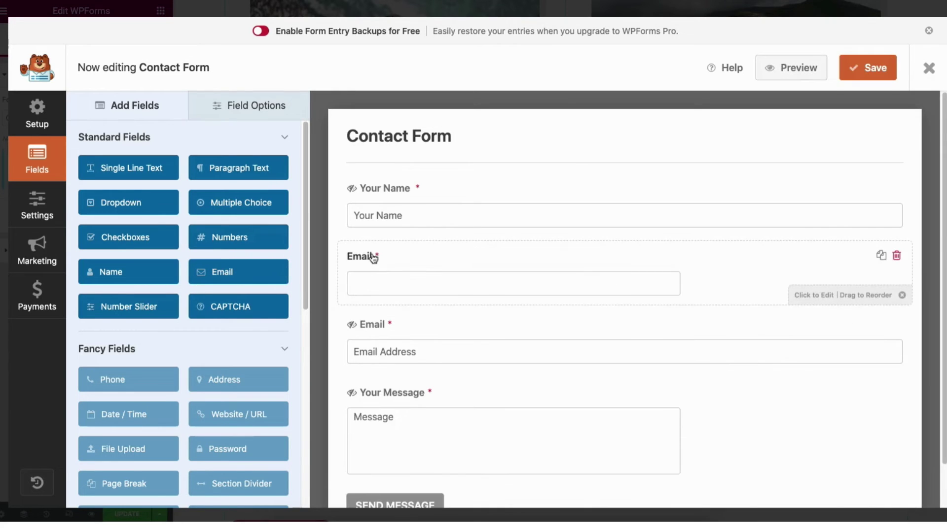
Change the Your Name field's label to Name and switch its Required setting off and on again.
{"action": "left_click", "coordinate": [250, 111]}
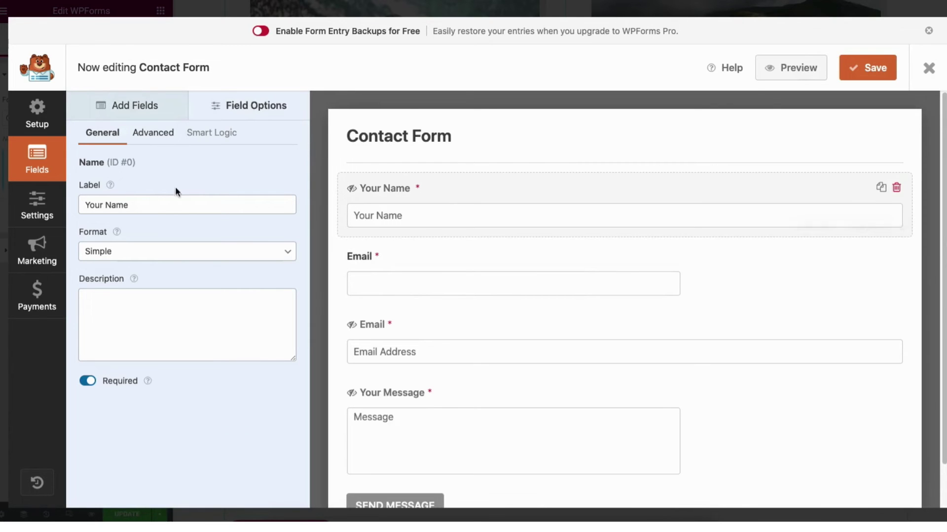
{"action": "left_click", "coordinate": [107, 204]}
{"action": "key", "text": "BackSpace"}
{"action": "key", "text": "BackSpace"}
{"action": "key", "text": "BackSpace"}
{"action": "key", "text": "BackSpace"}
{"action": "key", "text": "BackSpace"}
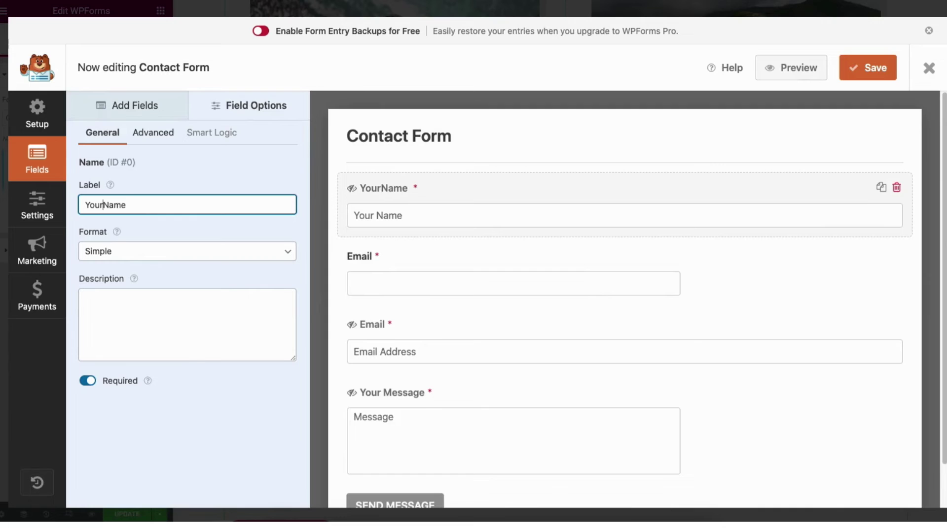
{"action": "left_click", "coordinate": [88, 383]}
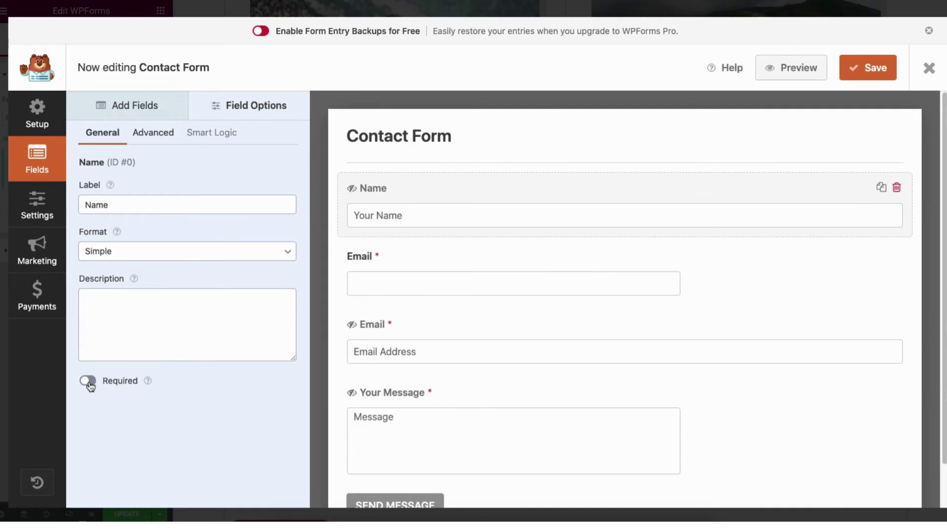
{"action": "left_click", "coordinate": [89, 387]}
Try the Medium size for the Name field, restore its Field Size to Large and close the form editor.
{"action": "left_click", "coordinate": [153, 133]}
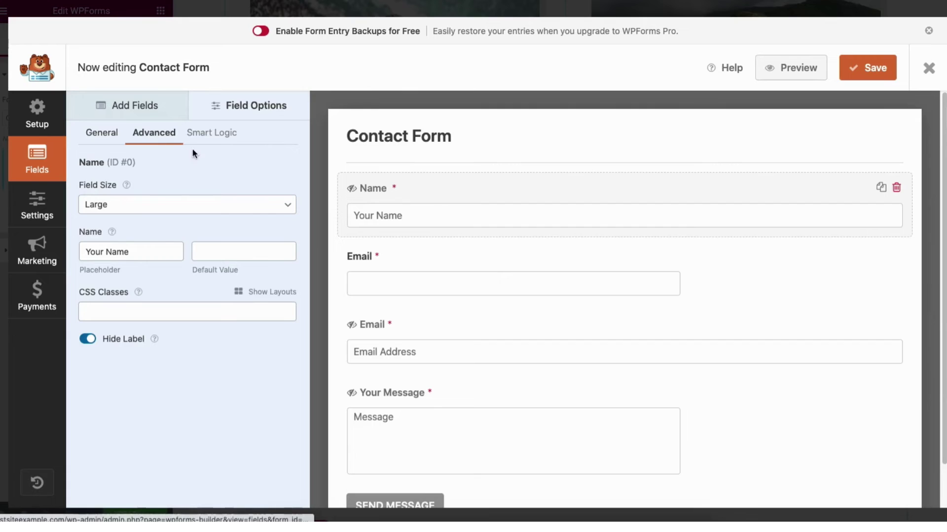
{"action": "left_click", "coordinate": [118, 204]}
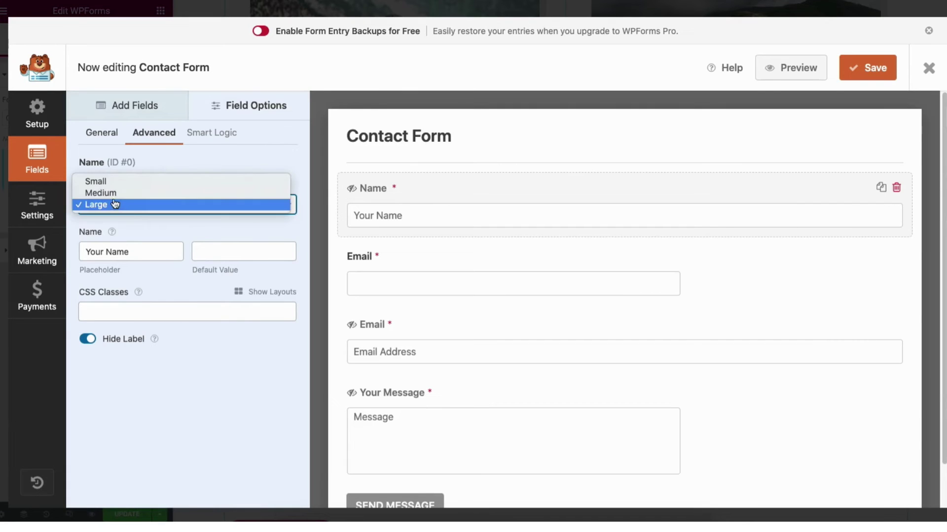
{"action": "left_click", "coordinate": [115, 193]}
{"action": "left_click", "coordinate": [115, 206]}
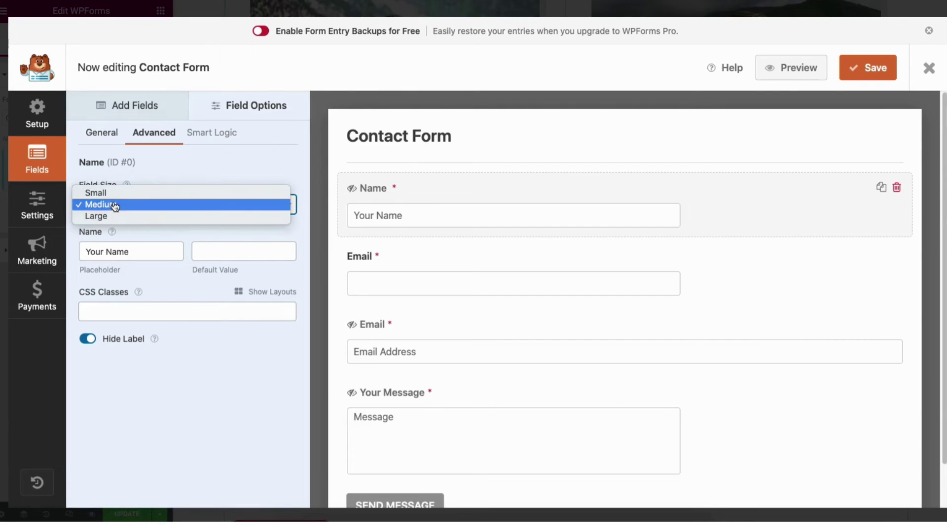
{"action": "left_click", "coordinate": [111, 193]}
{"action": "left_click", "coordinate": [111, 206]}
{"action": "left_click", "coordinate": [113, 229]}
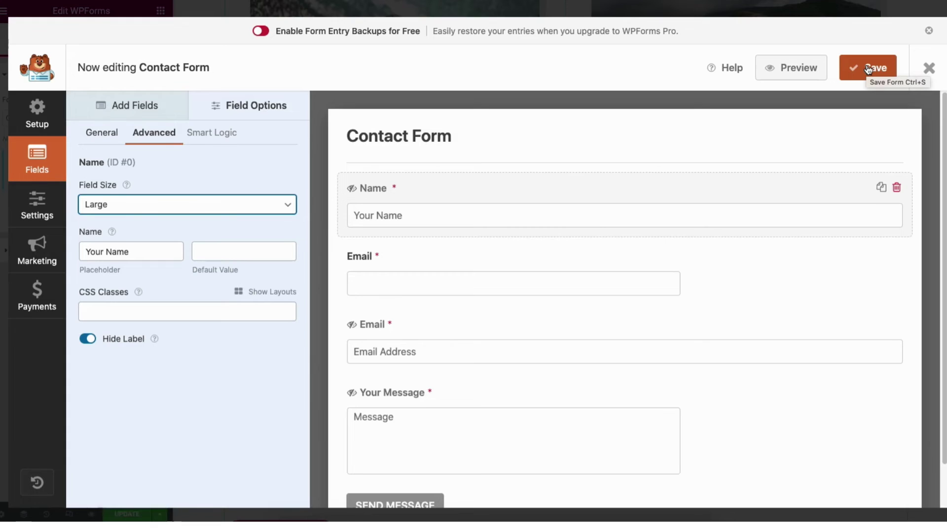
{"action": "left_click", "coordinate": [938, 74]}
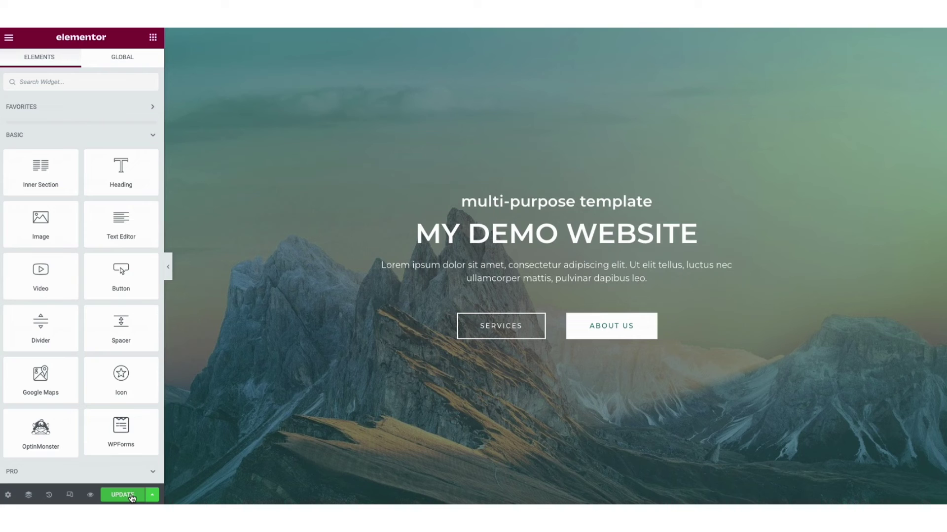
Check the page's save and preview options and view the layout in responsive mode at tablet and mobile sizes.
{"action": "left_click", "coordinate": [153, 494]}
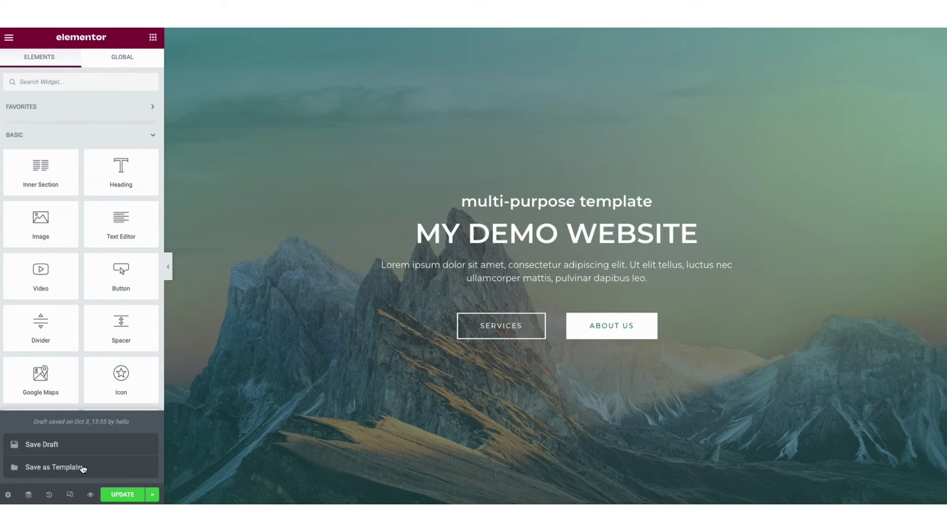
{"action": "left_click", "coordinate": [91, 497]}
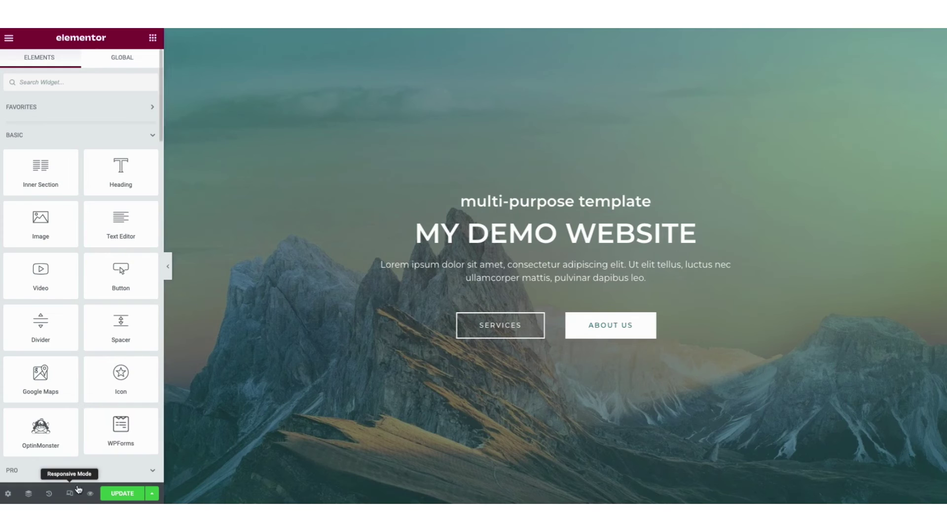
{"action": "left_click", "coordinate": [70, 493]}
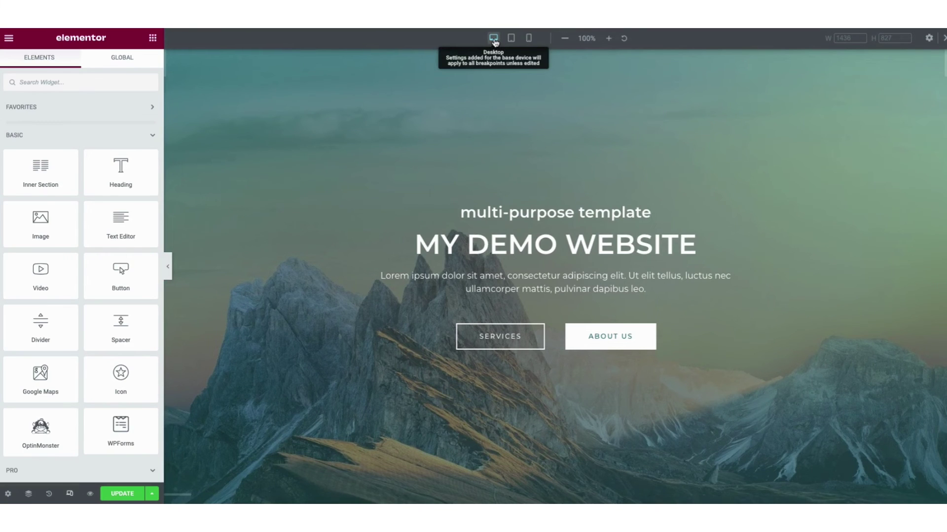
{"action": "left_click", "coordinate": [511, 39]}
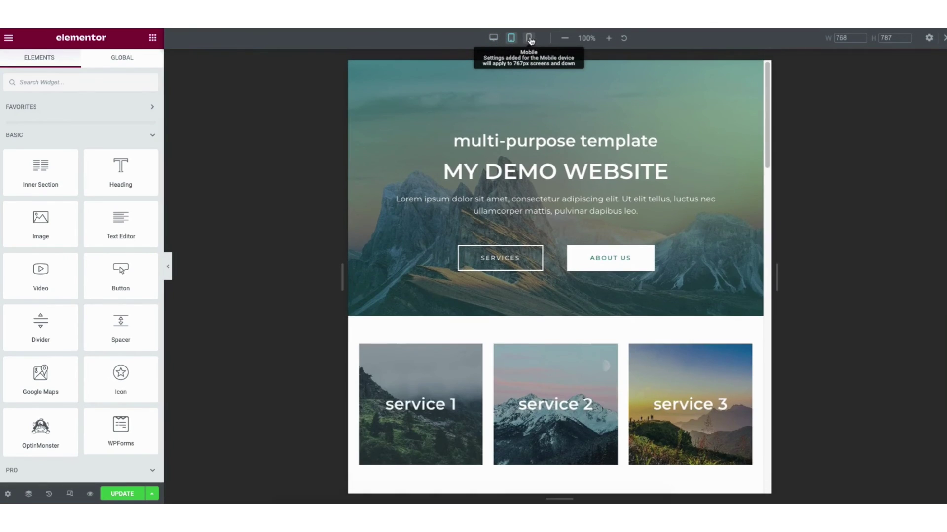
{"action": "left_click", "coordinate": [529, 38]}
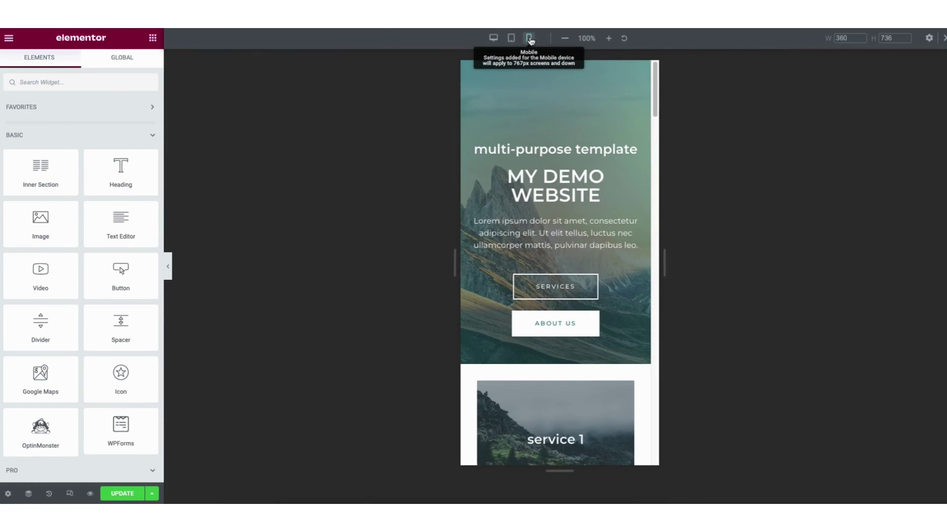
Look through Elementor's Site Settings, close them and view the live page.
{"action": "left_click", "coordinate": [9, 39]}
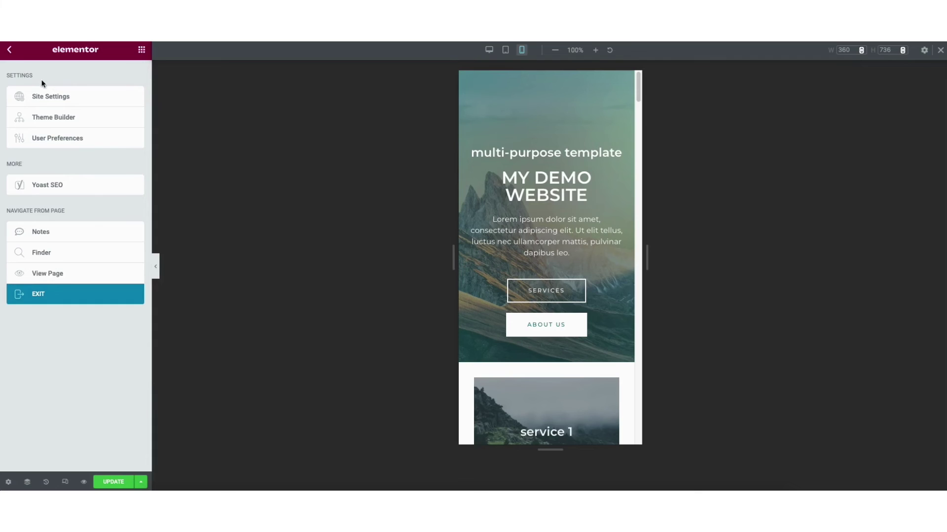
{"action": "left_click", "coordinate": [52, 96]}
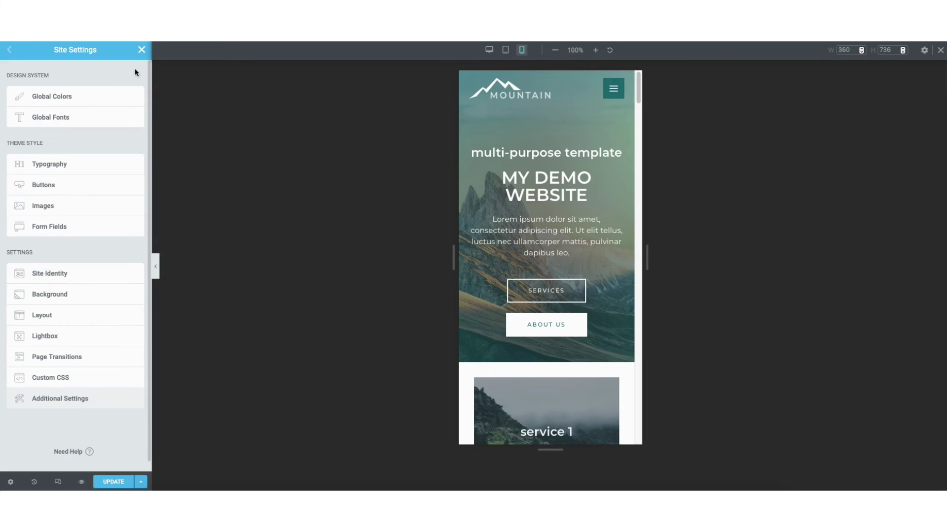
{"action": "left_click", "coordinate": [141, 50]}
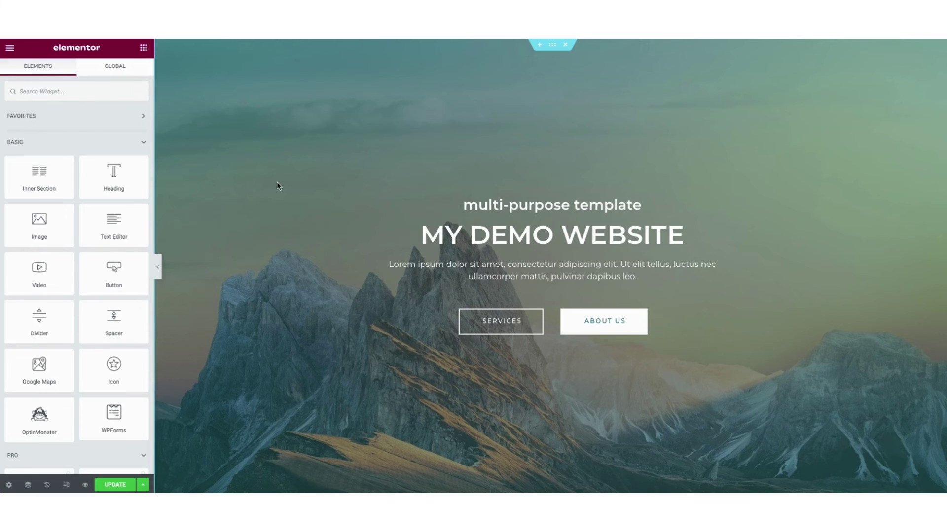
{"action": "left_click", "coordinate": [9, 48]}
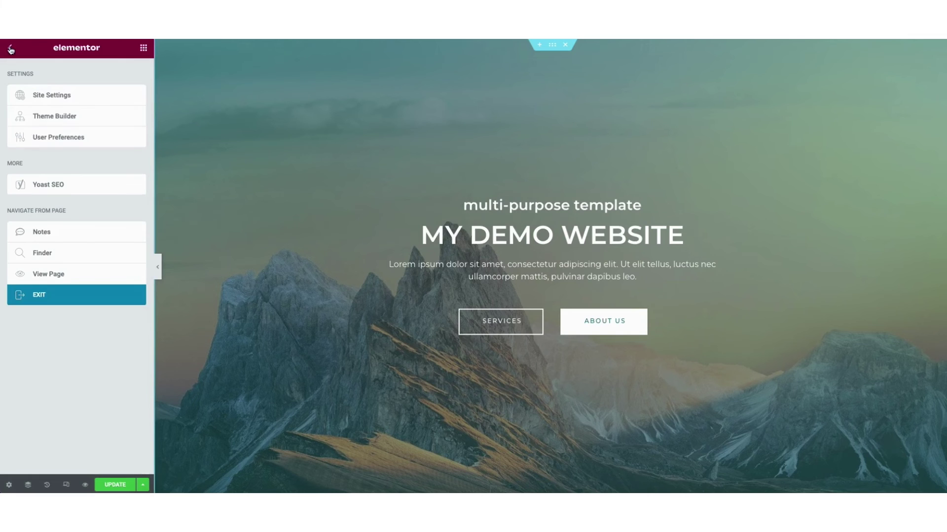
{"action": "left_click", "coordinate": [34, 275]}
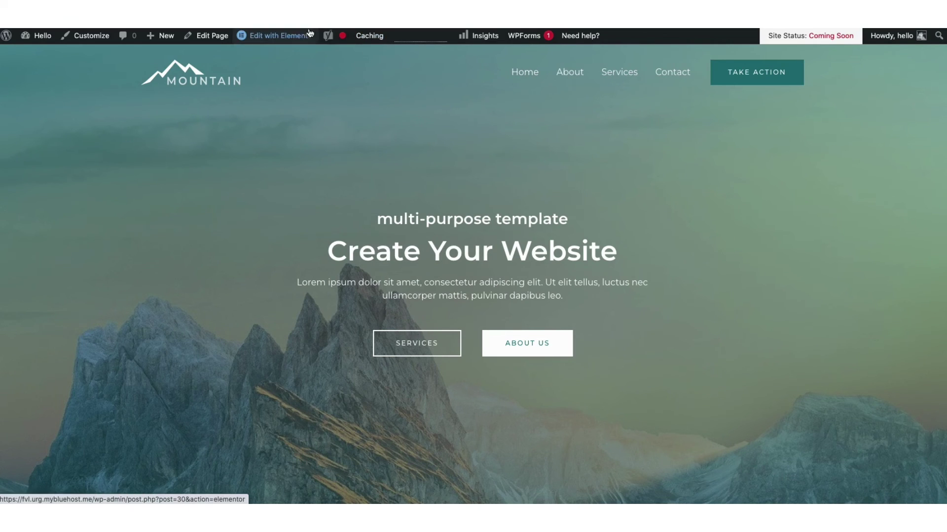
{"action": "mouse_move", "coordinate": [292, 36]}
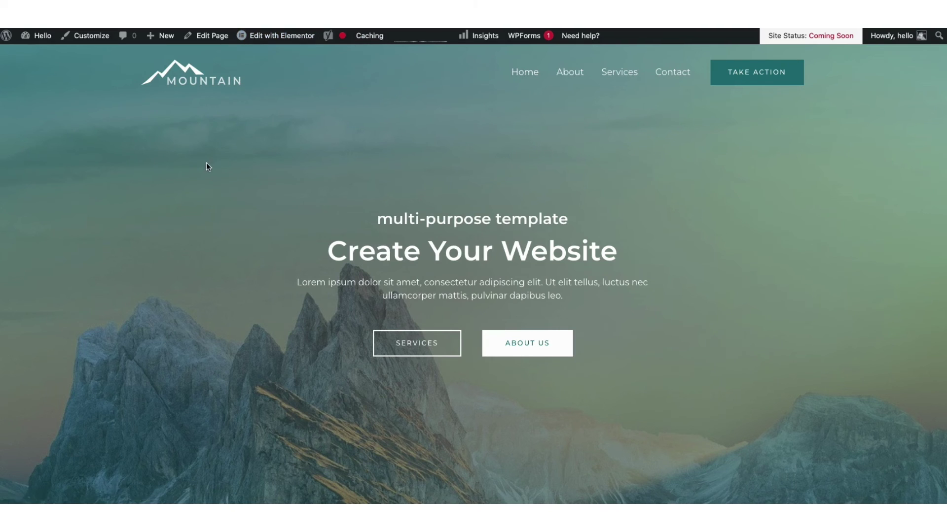
From the WordPress dashboard, examine the list of all pages and the media library.
{"action": "mouse_move", "coordinate": [37, 38]}
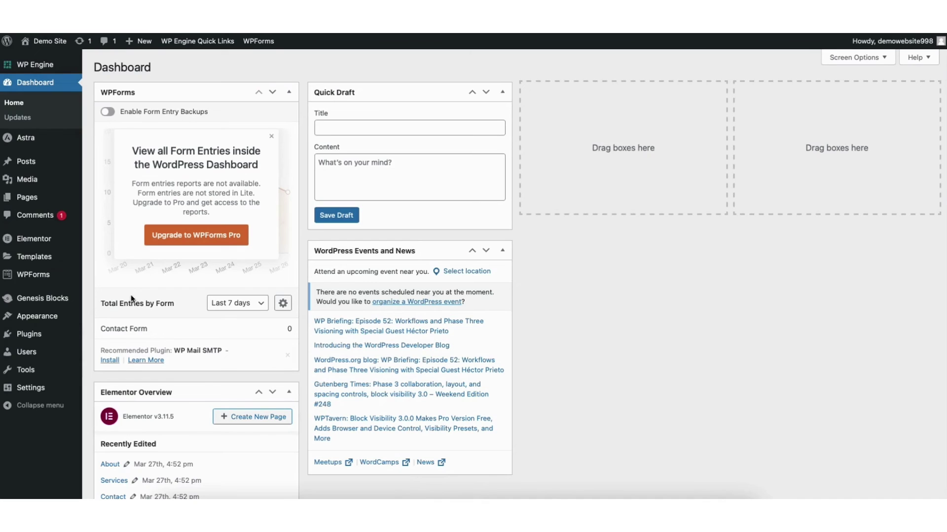
{"action": "mouse_move", "coordinate": [29, 200]}
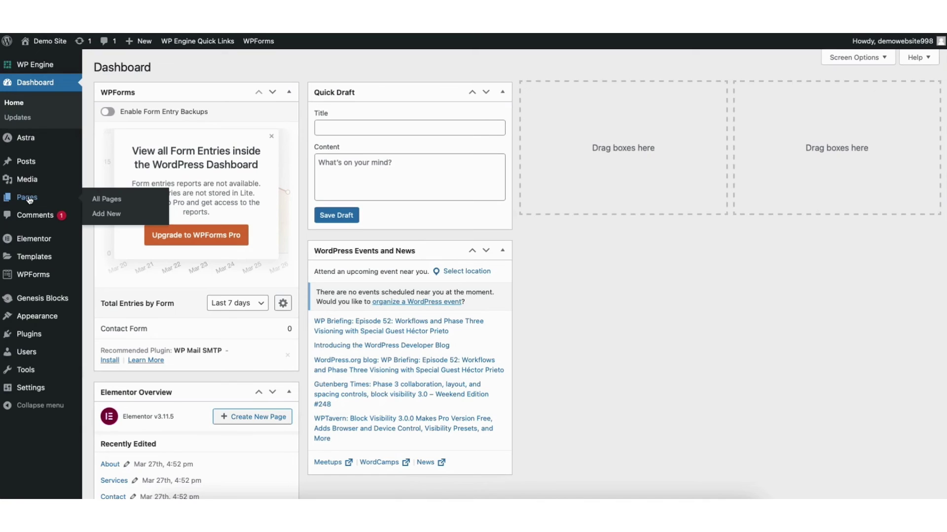
{"action": "left_click", "coordinate": [113, 200]}
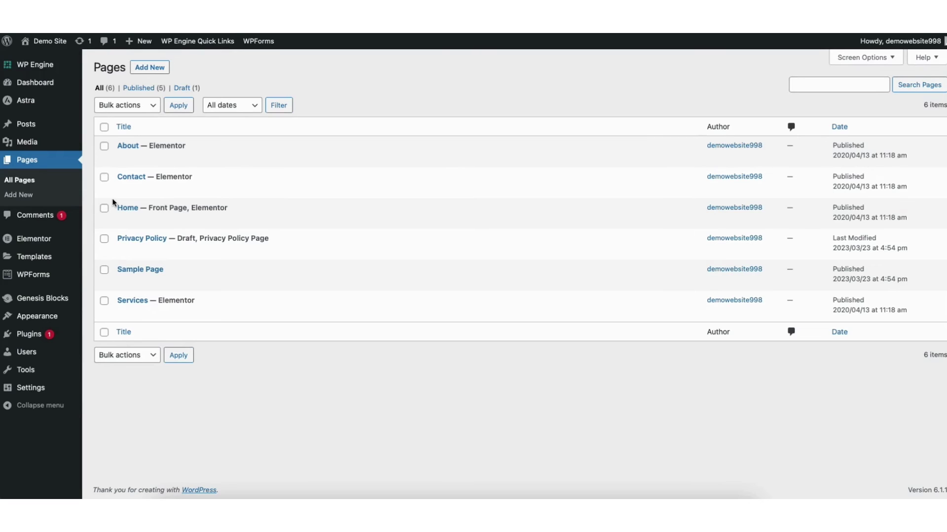
{"action": "mouse_move", "coordinate": [29, 144]}
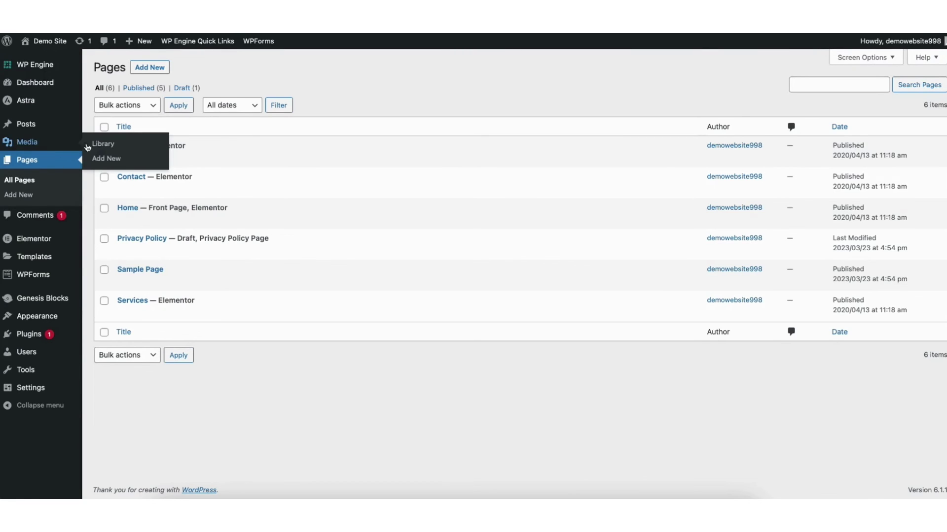
{"action": "left_click", "coordinate": [107, 148]}
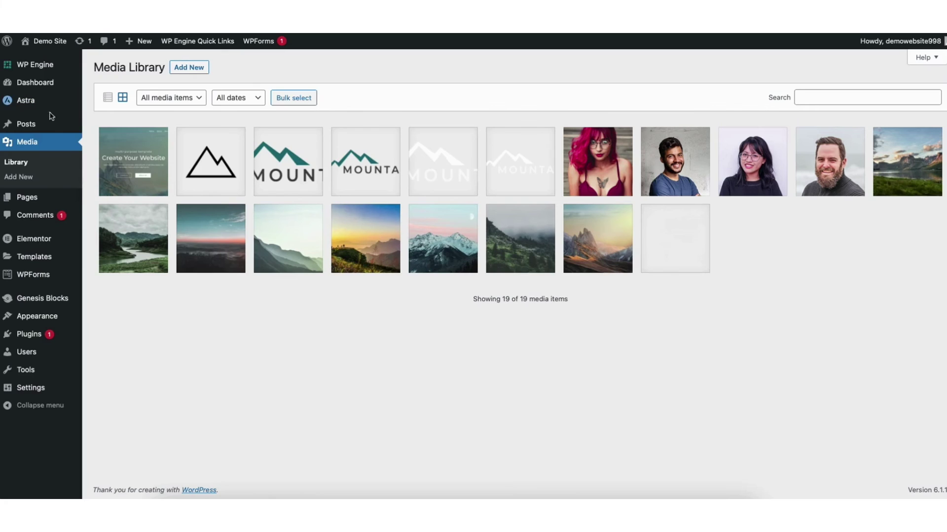
Examine the site's list of all posts and its comments.
{"action": "mouse_move", "coordinate": [24, 128]}
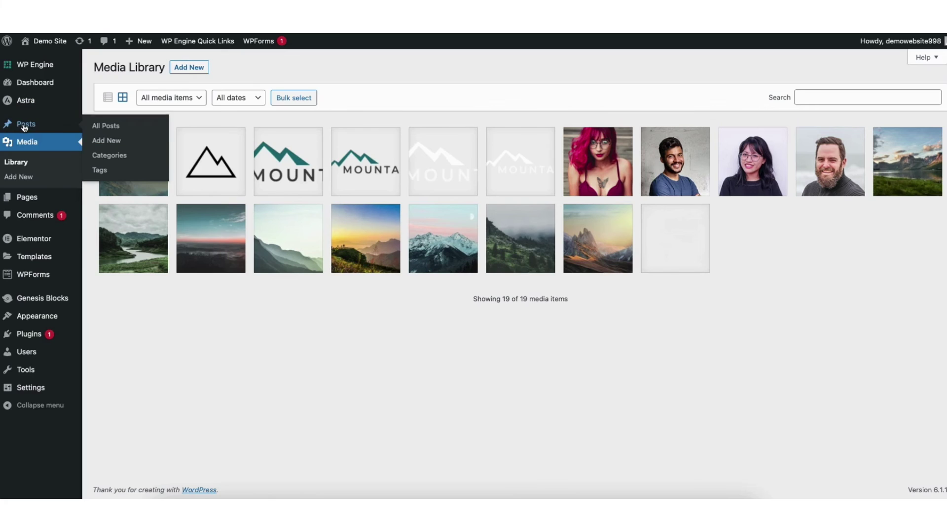
{"action": "left_click", "coordinate": [106, 129]}
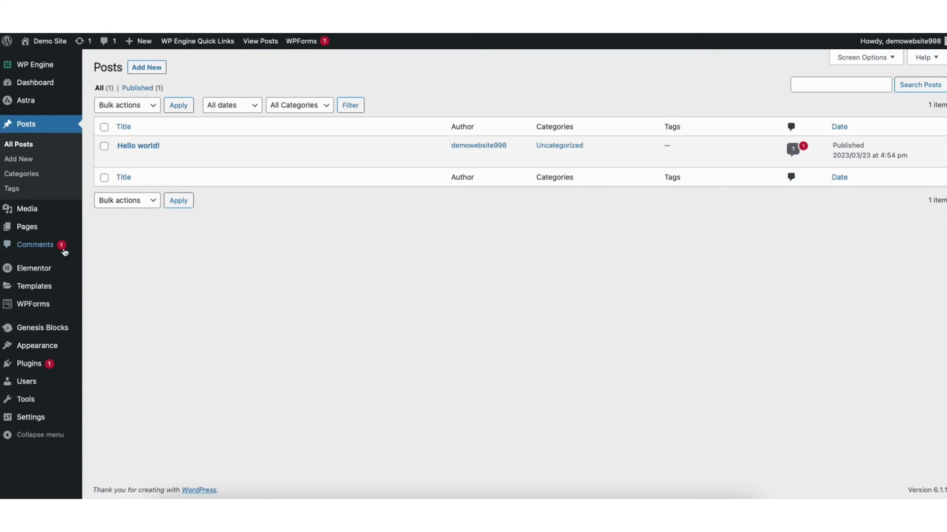
{"action": "left_click", "coordinate": [41, 249]}
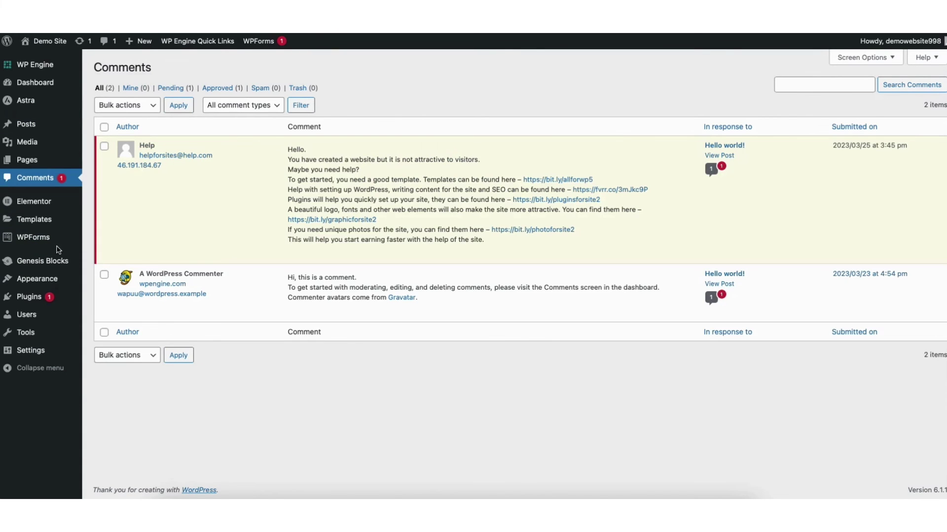
Open the catalogue for adding new plugins to the site.
{"action": "mouse_move", "coordinate": [201, 234]}
{"action": "mouse_move", "coordinate": [28, 302]}
{"action": "left_click", "coordinate": [110, 314]}
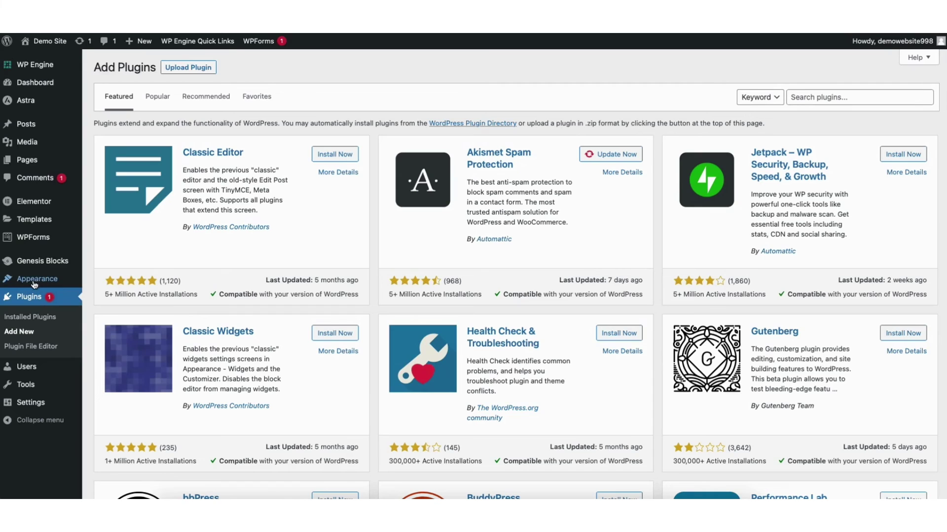
Move Company Profile below CSR Initiatives in the about us menu and expand the item's settings.
{"action": "mouse_move", "coordinate": [33, 282]}
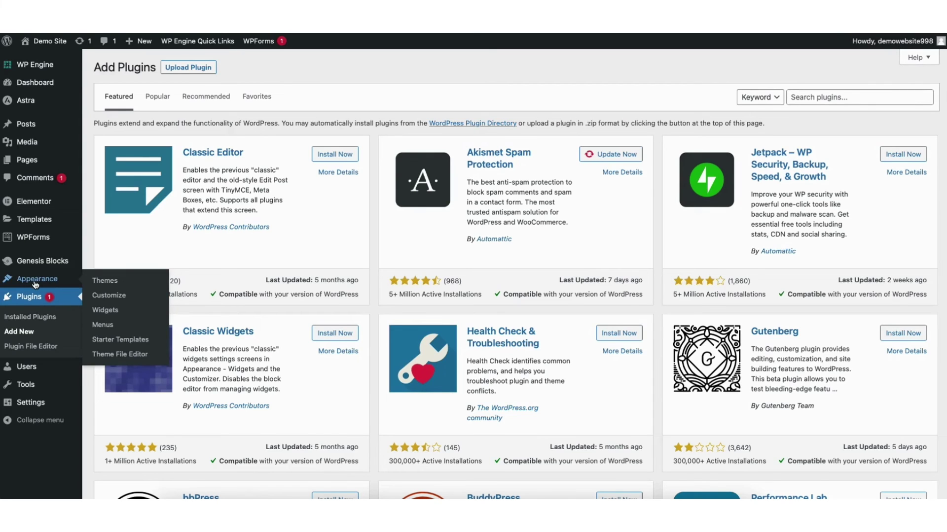
{"action": "left_click", "coordinate": [105, 326]}
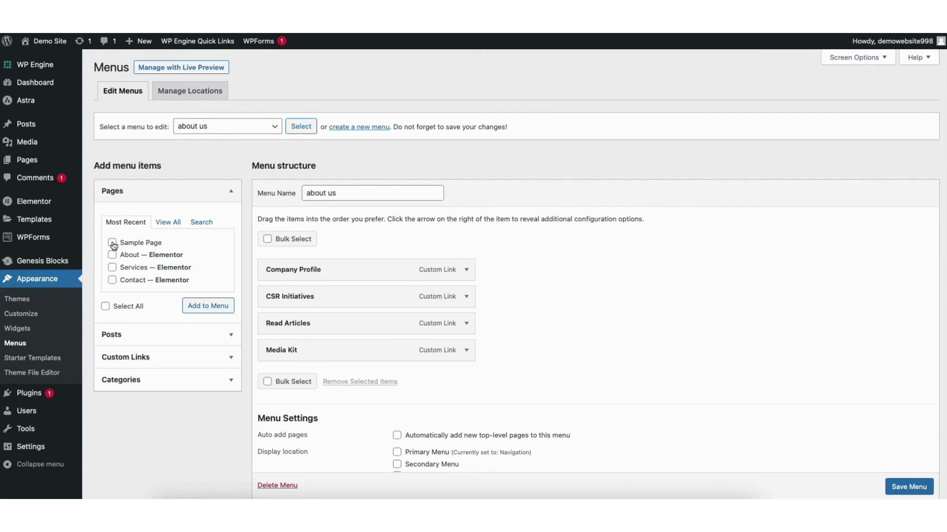
{"action": "left_click_drag", "start_coordinate": [268, 274], "coordinate": [277, 296]}
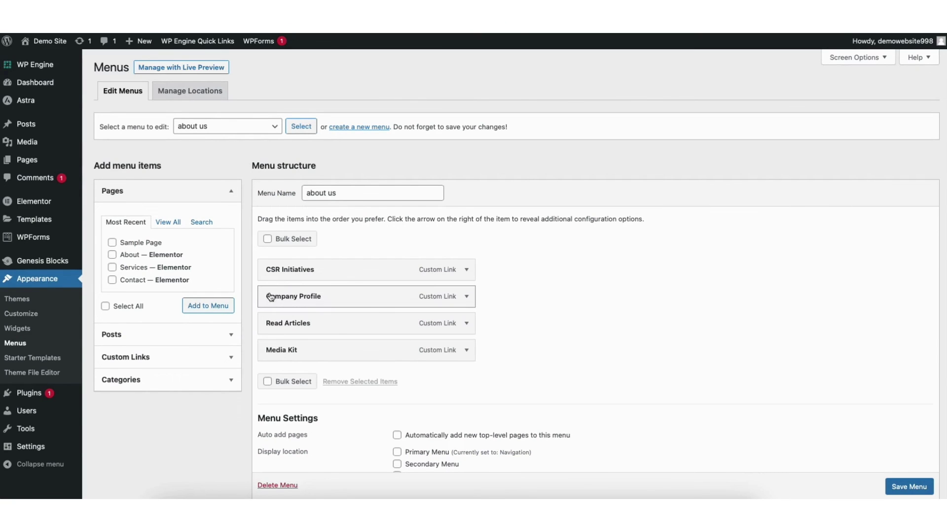
{"action": "left_click", "coordinate": [466, 298]}
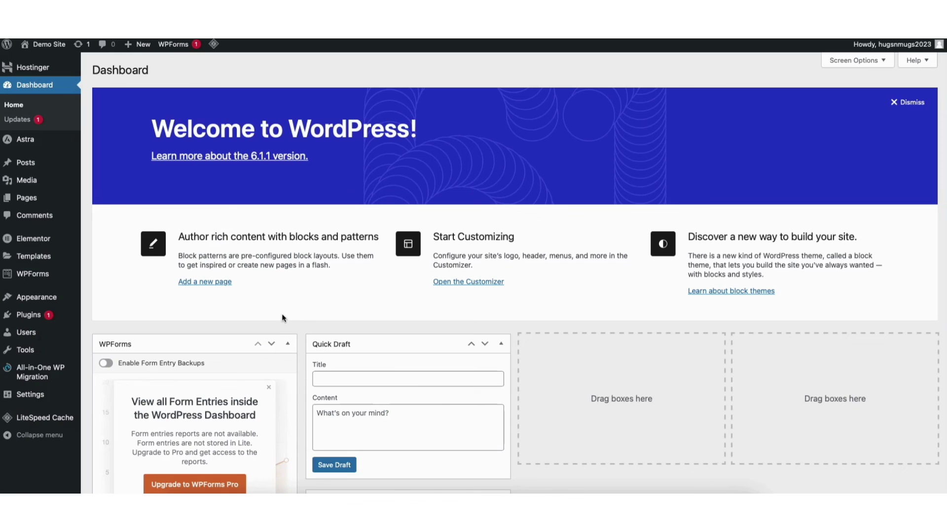
Open the Footer Builder in the site's theme customizer.
{"action": "mouse_move", "coordinate": [39, 301]}
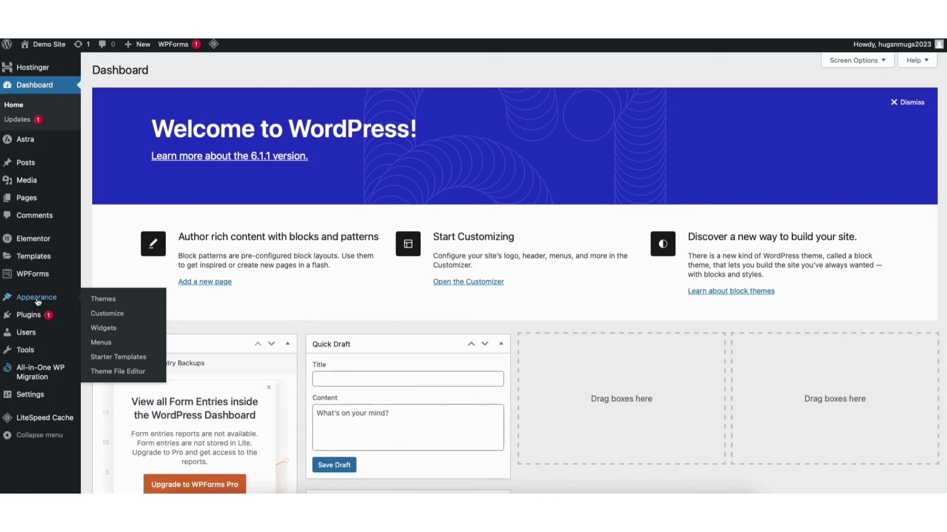
{"action": "left_click", "coordinate": [112, 316]}
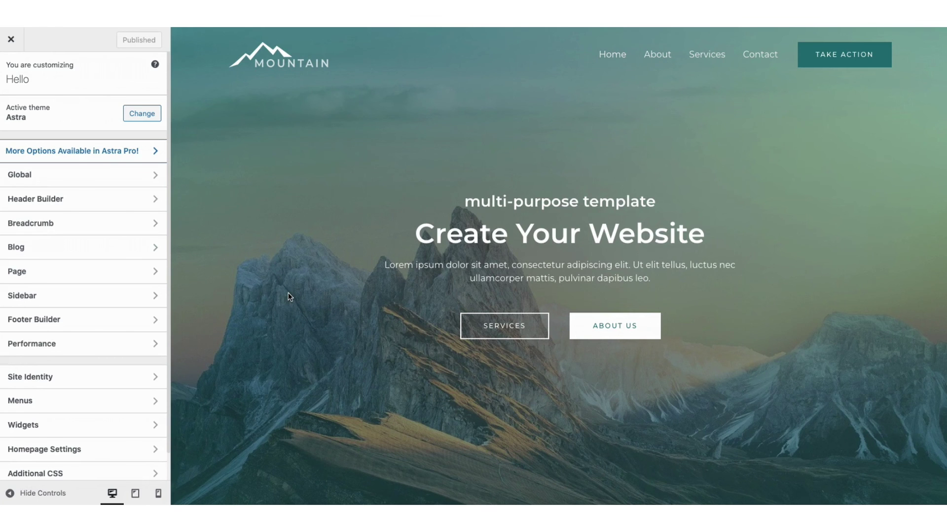
{"action": "left_click", "coordinate": [96, 323]}
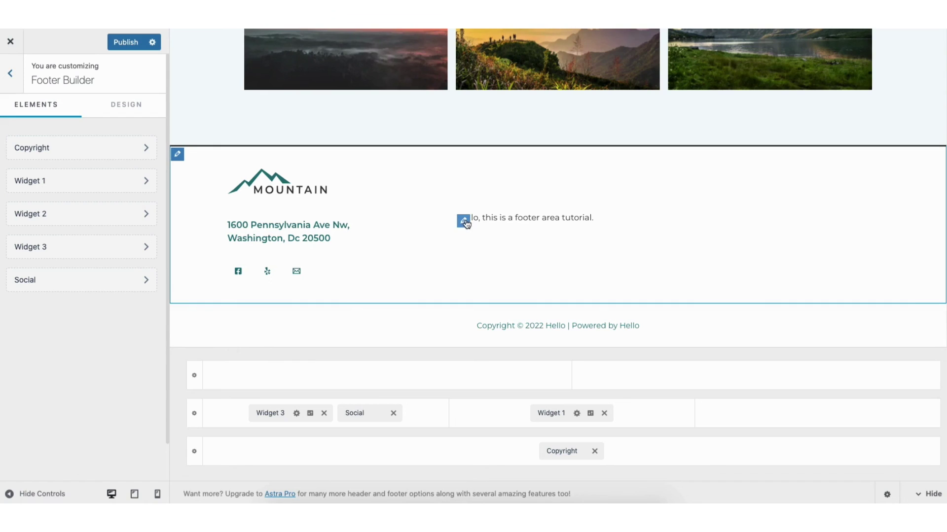
In footer Widget 1, add an empty paragraph block below the text "Hello, this is a footer area tutorial.".
{"action": "left_click", "coordinate": [464, 222]}
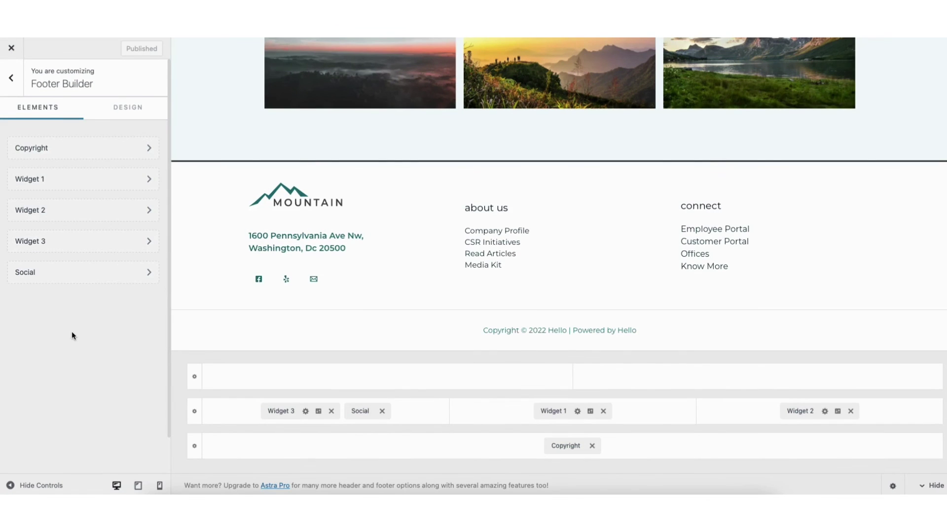
{"action": "left_click", "coordinate": [55, 241]}
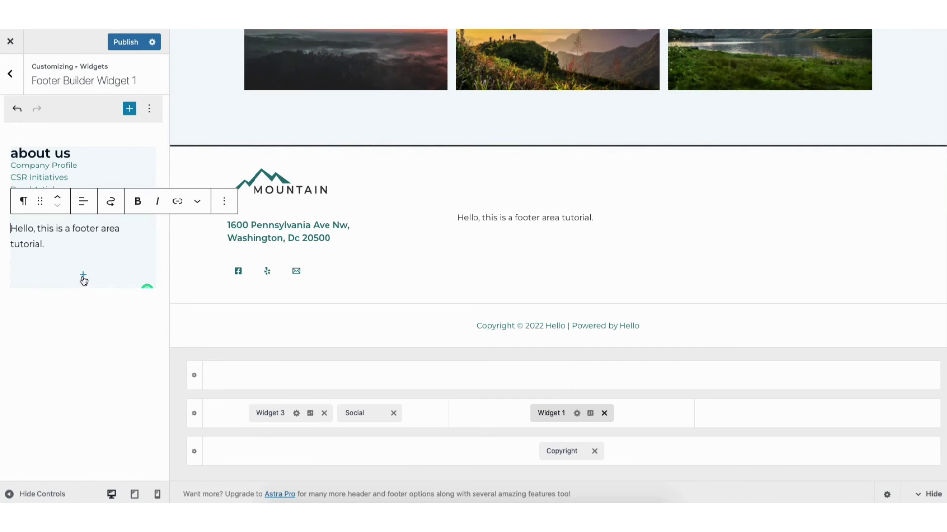
{"action": "left_click", "coordinate": [83, 275]}
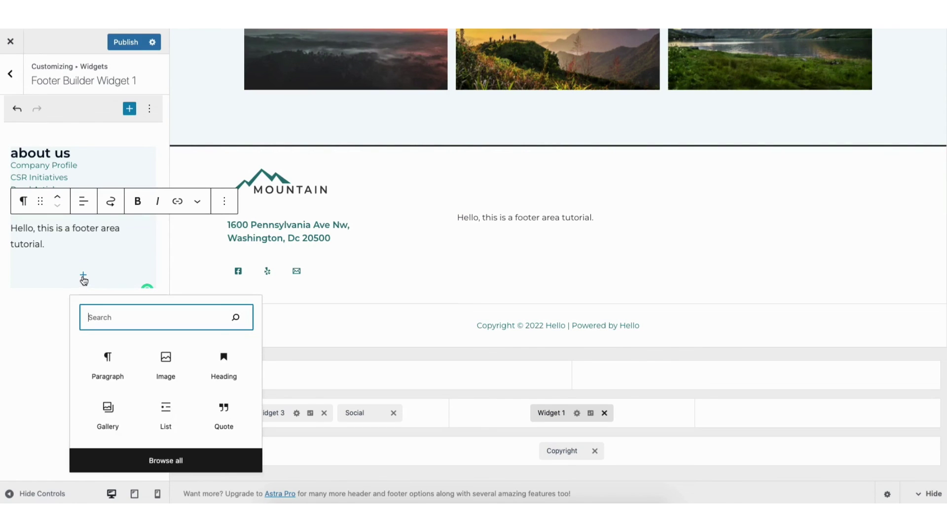
{"action": "left_click", "coordinate": [108, 372]}
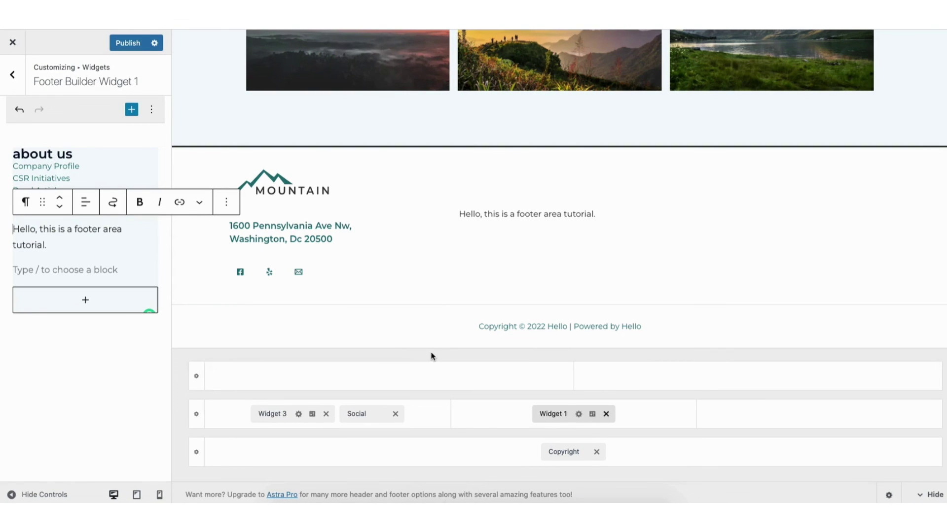
Set the primary footer's column count to 4 and return to the customizer's main options.
{"action": "left_click", "coordinate": [592, 415]}
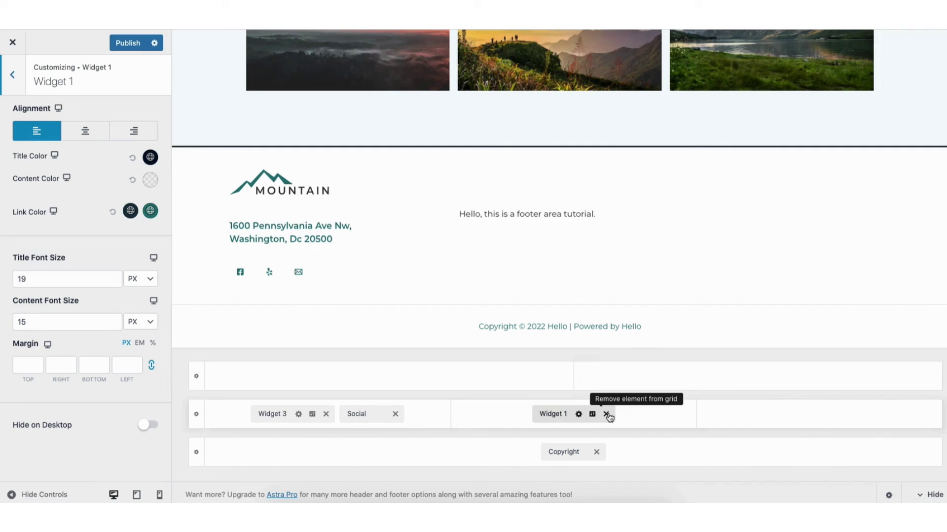
{"action": "left_click", "coordinate": [180, 157]}
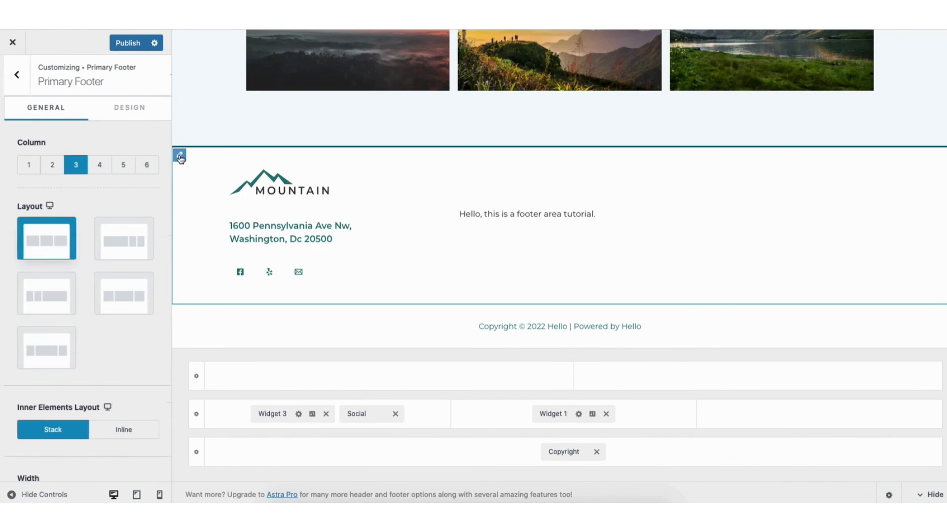
{"action": "left_click", "coordinate": [96, 168]}
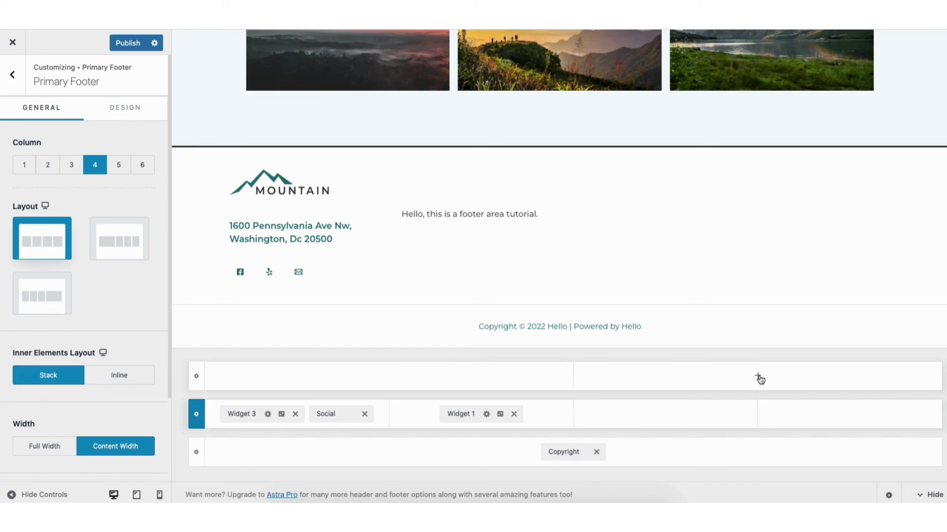
{"action": "left_click", "coordinate": [12, 74]}
{"action": "left_click", "coordinate": [11, 76]}
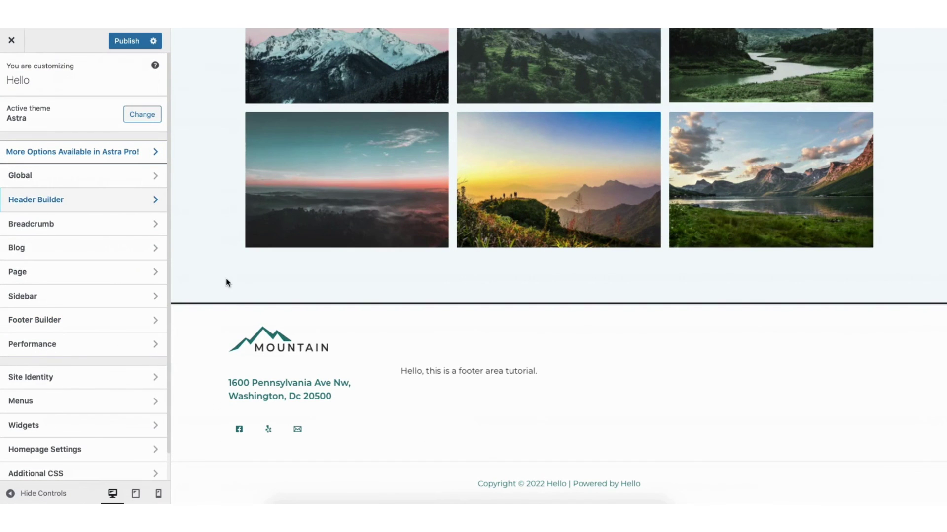
In Site Identity, examine the available site icon images and the site title and logo settings.
{"action": "left_click", "coordinate": [38, 377]}
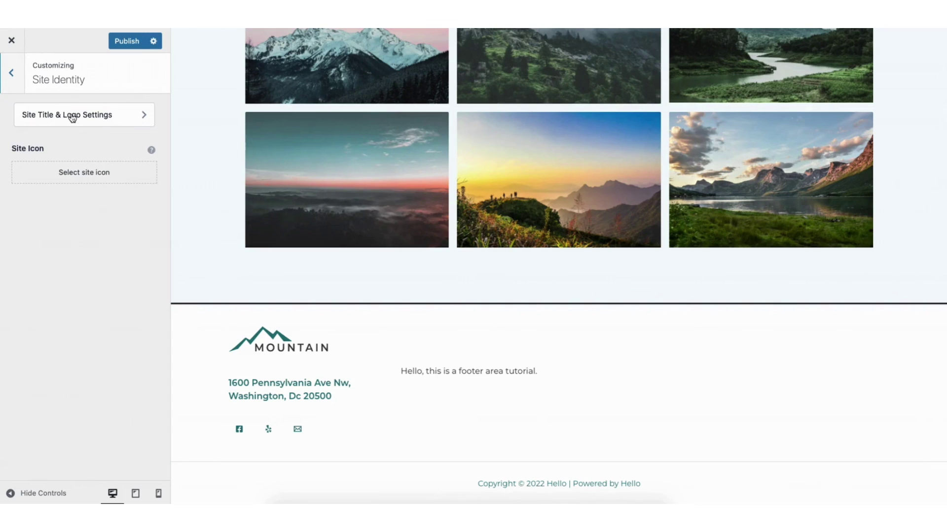
{"action": "left_click", "coordinate": [86, 179]}
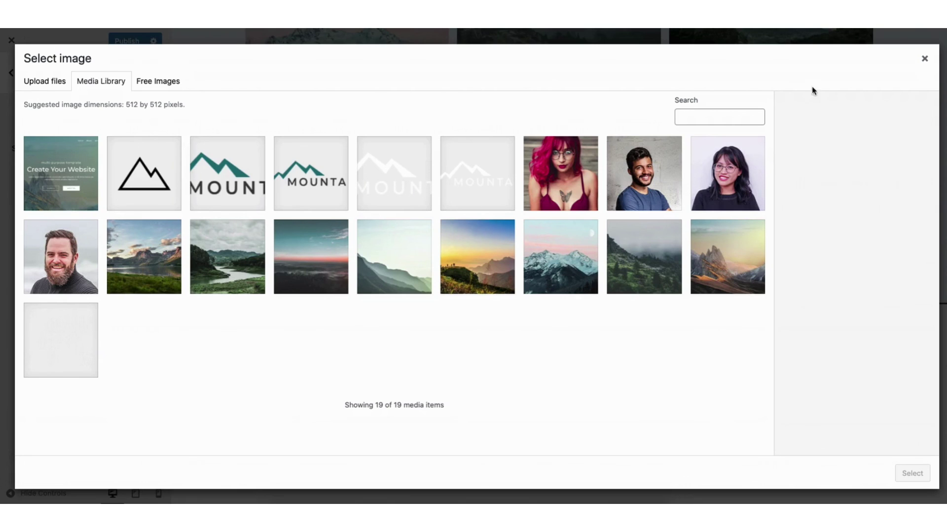
{"action": "left_click", "coordinate": [924, 59]}
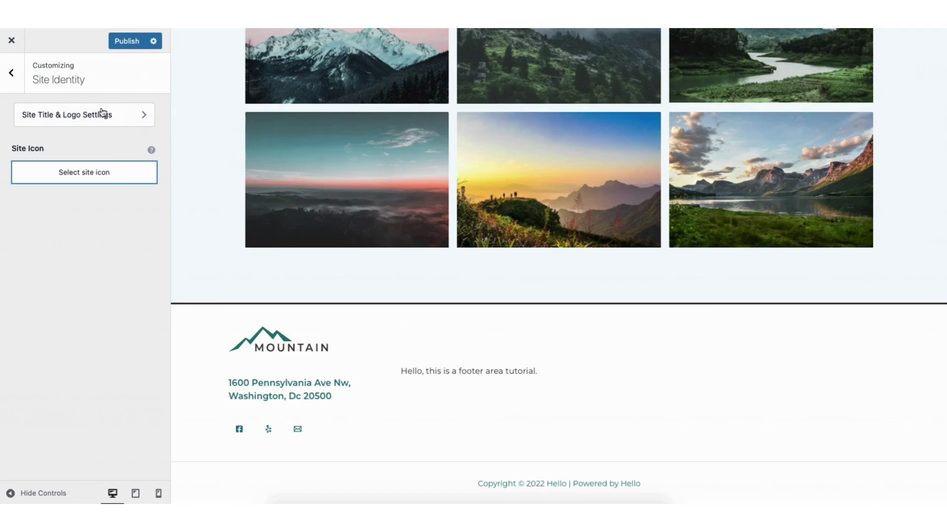
{"action": "left_click", "coordinate": [67, 116]}
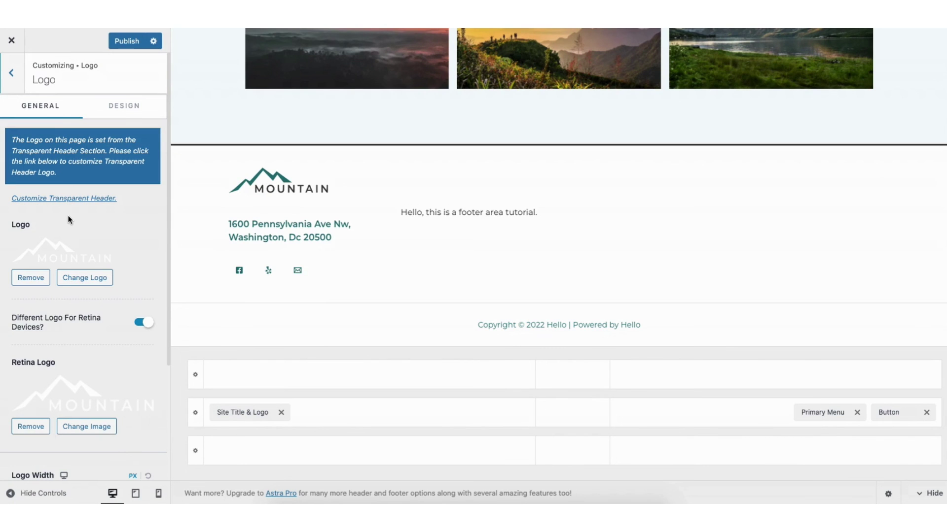
{"action": "left_click", "coordinate": [12, 74]}
{"action": "left_click", "coordinate": [11, 73]}
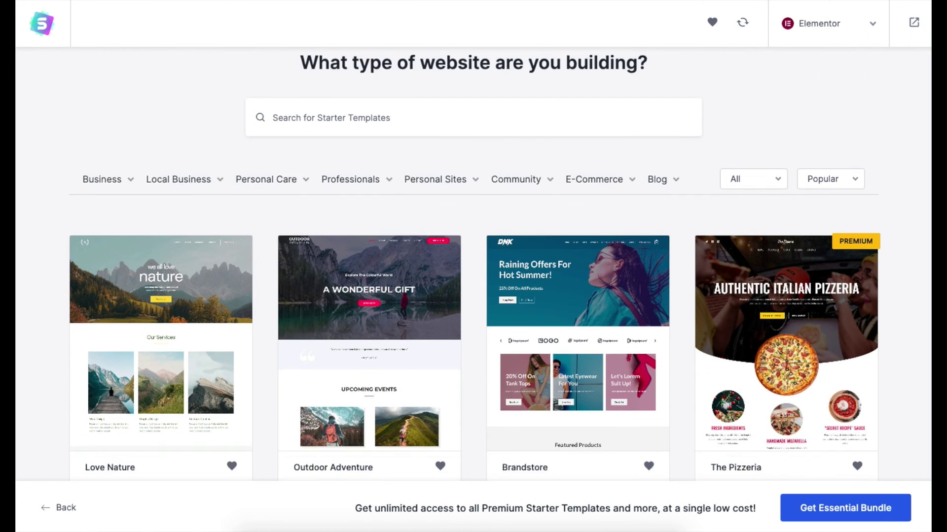
{"action": "scroll", "coordinate": [475, 278], "scroll_direction": "down", "scroll_amount": 7}
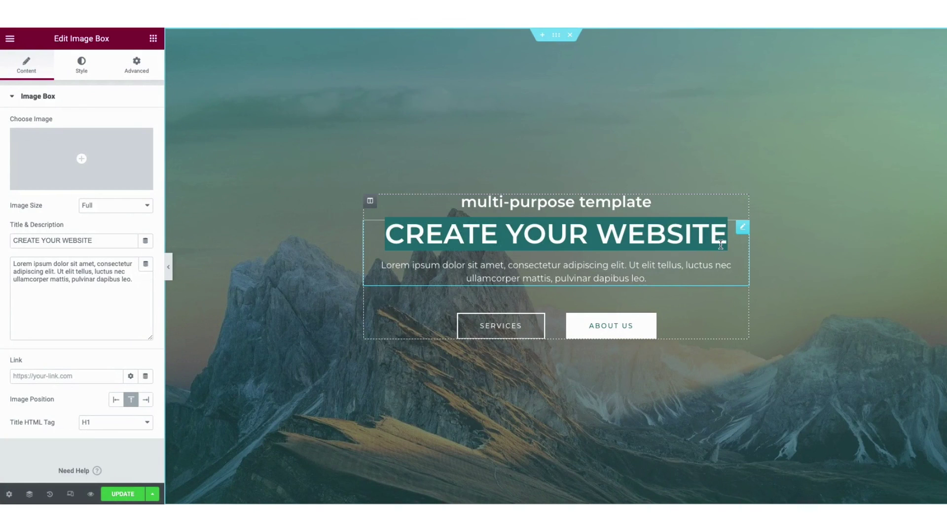
Replace the hero heading "CREATE YOUR WEBSITE" with "MY DEMO SIT" in the Elementor page.
{"action": "type", "text": "MY DEMO SIT"}
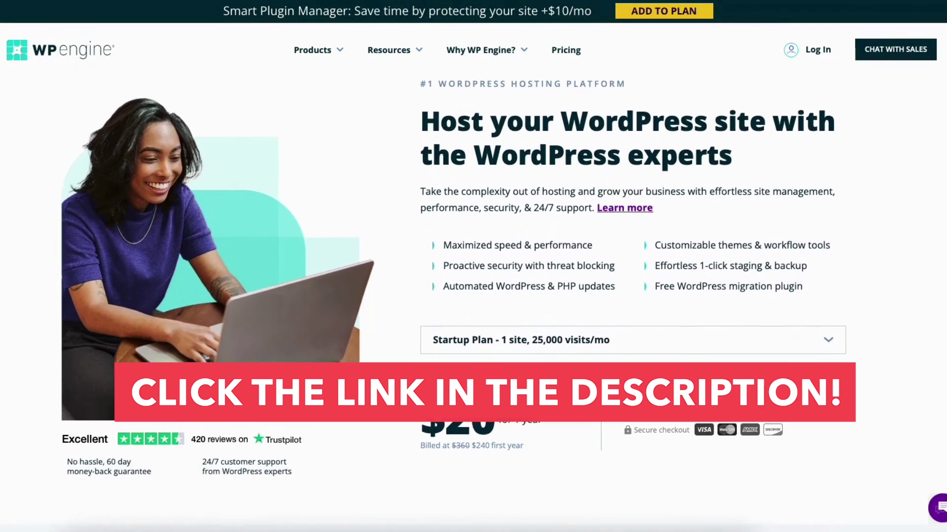
On the WP Engine hosting page, examine the Startup Plan offer, the plan comparison and the customer reviews.
{"action": "scroll", "coordinate": [454, 296], "scroll_direction": "down", "scroll_amount": 3}
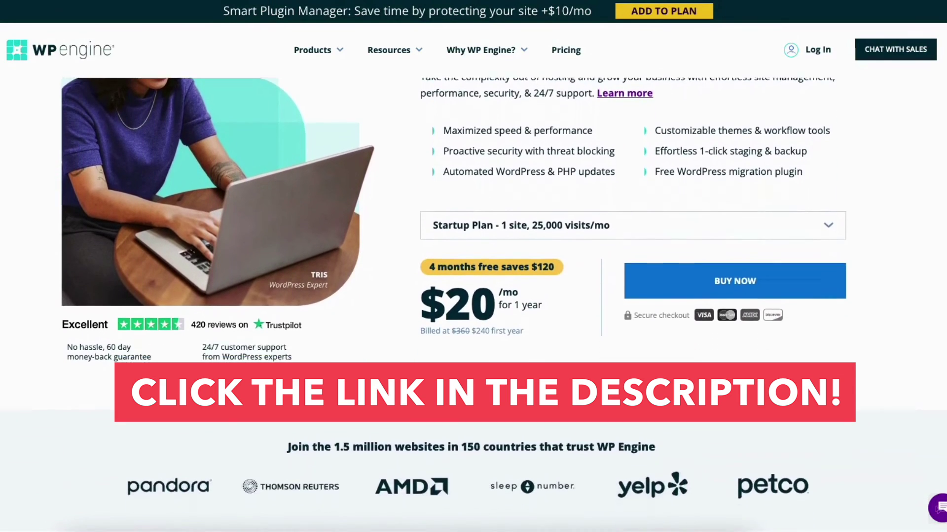
{"action": "scroll", "coordinate": [473, 296], "scroll_direction": "down", "scroll_amount": 4}
{"action": "scroll", "coordinate": [473, 295], "scroll_direction": "down", "scroll_amount": 4}
{"action": "scroll", "coordinate": [473, 296], "scroll_direction": "down", "scroll_amount": 5}
{"action": "scroll", "coordinate": [473, 295], "scroll_direction": "down", "scroll_amount": 5}
{"action": "scroll", "coordinate": [474, 296], "scroll_direction": "down", "scroll_amount": 5}
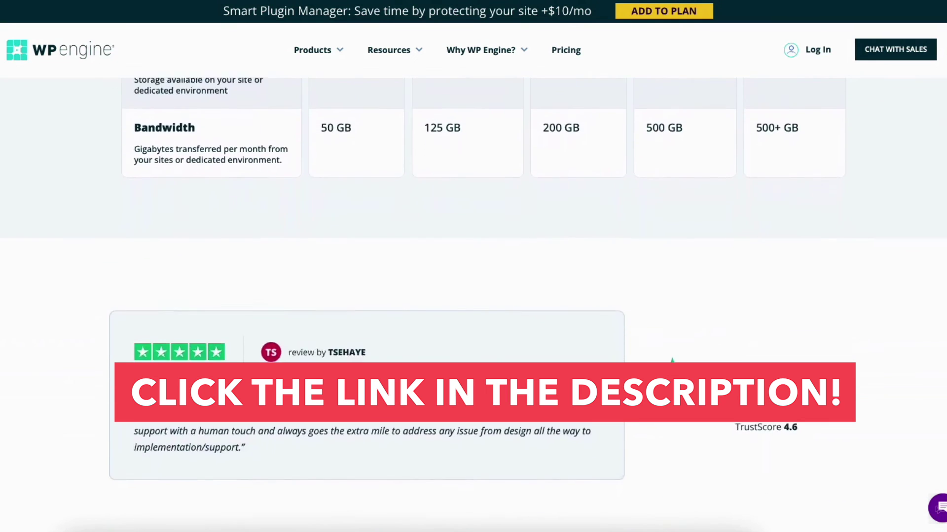
{"action": "scroll", "coordinate": [473, 296], "scroll_direction": "down", "scroll_amount": 4}
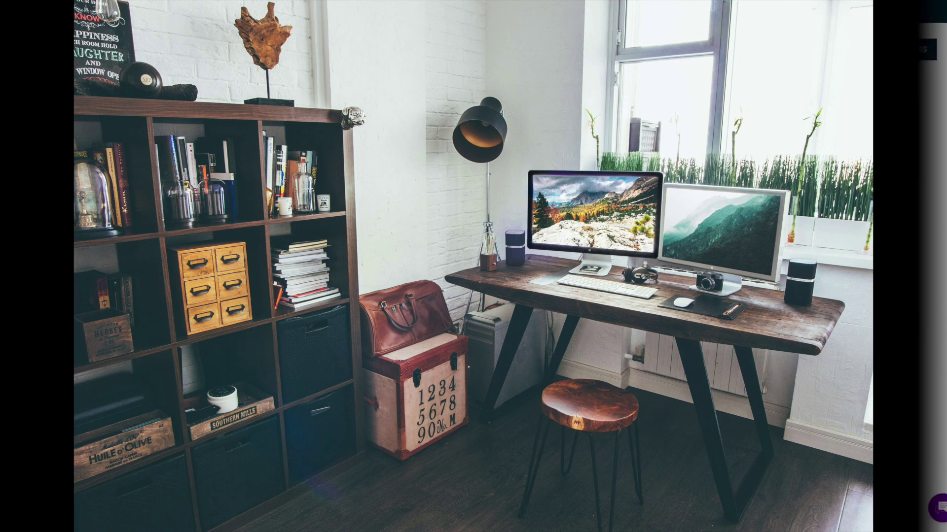